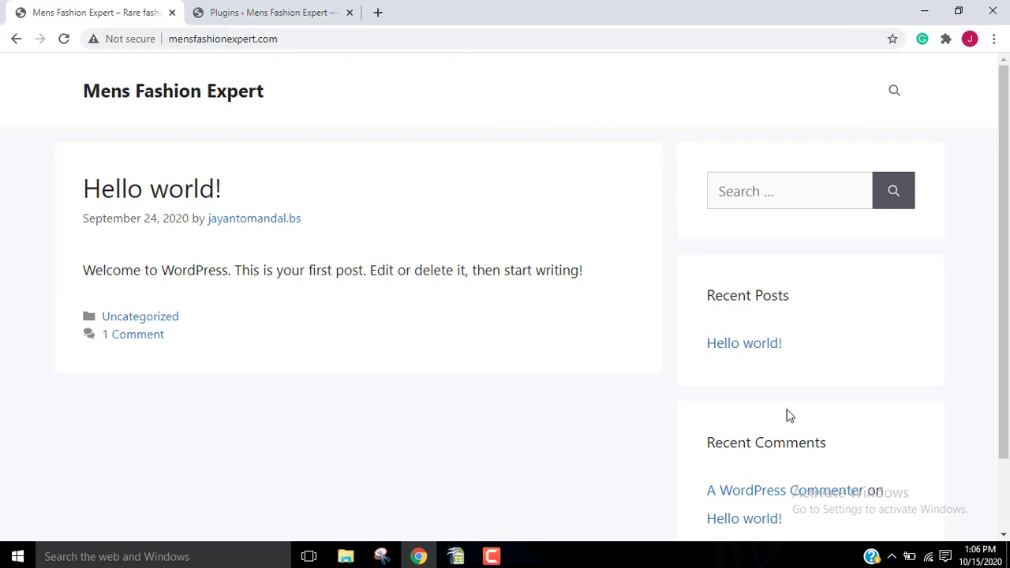
Step: In the site's admin area, add a new post category named Fashion
click(268, 11)
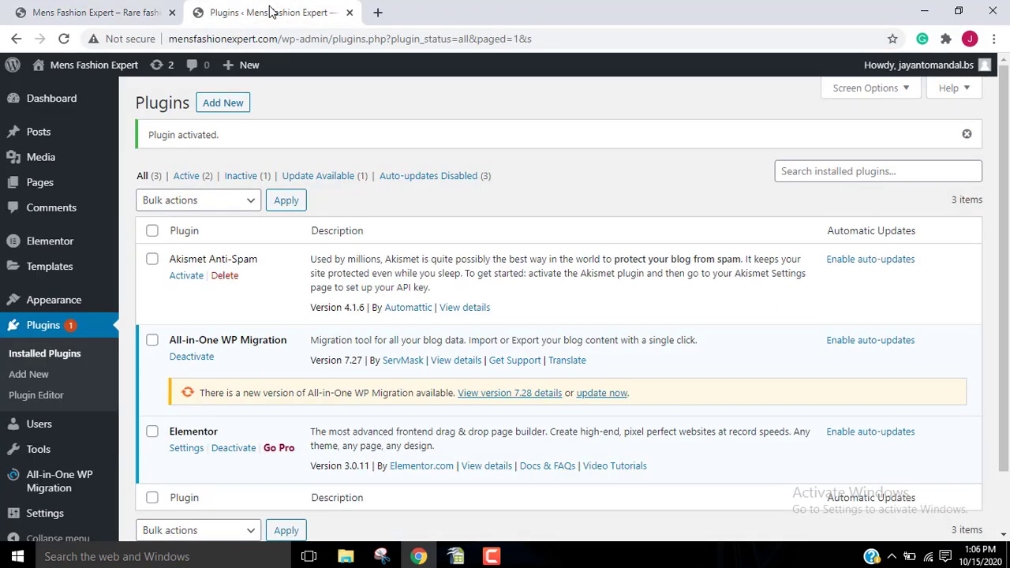
mouse_move(48, 134)
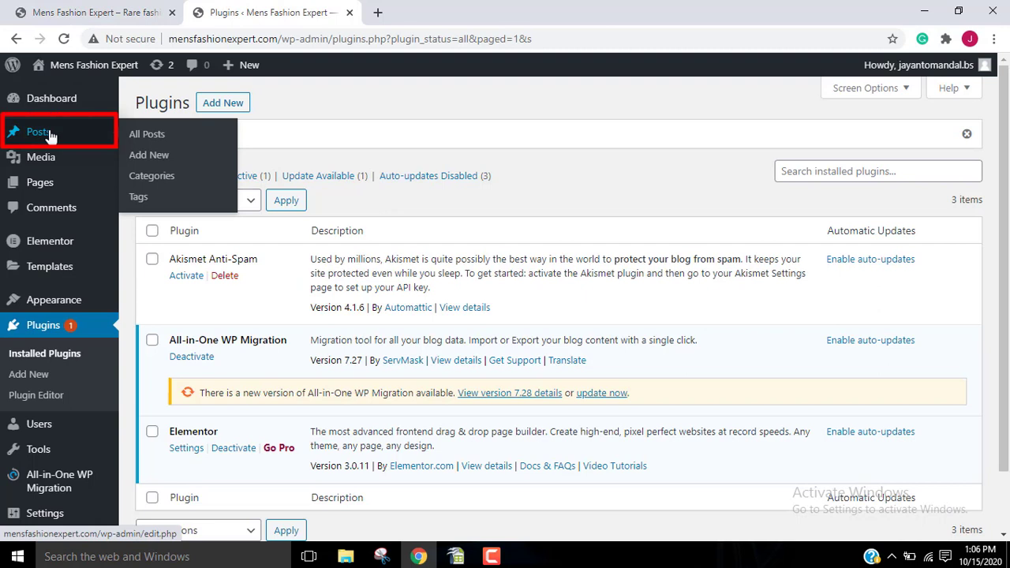
click(173, 180)
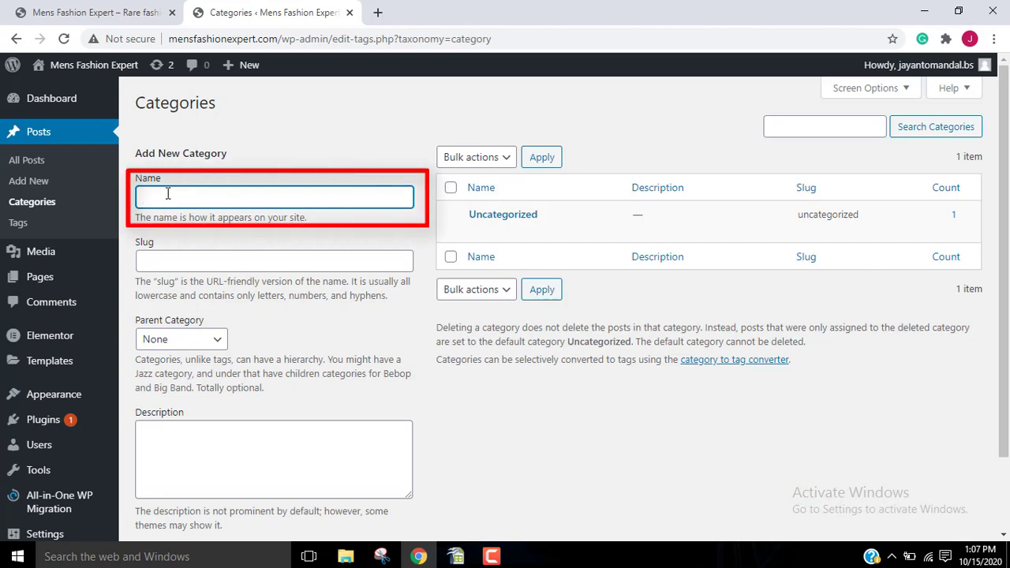
text(Fashion)
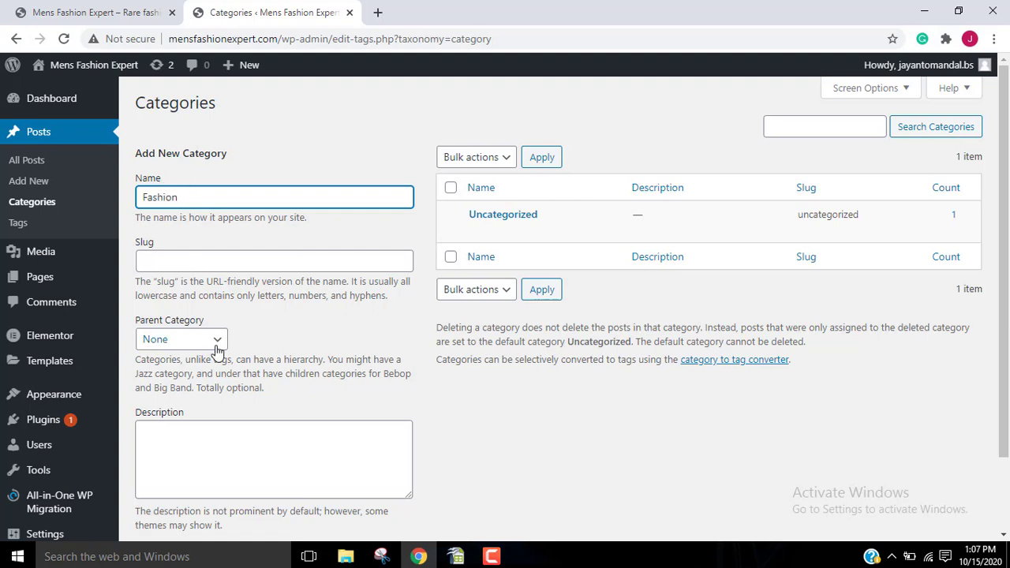
scroll(216, 350, down, 1)
click(166, 482)
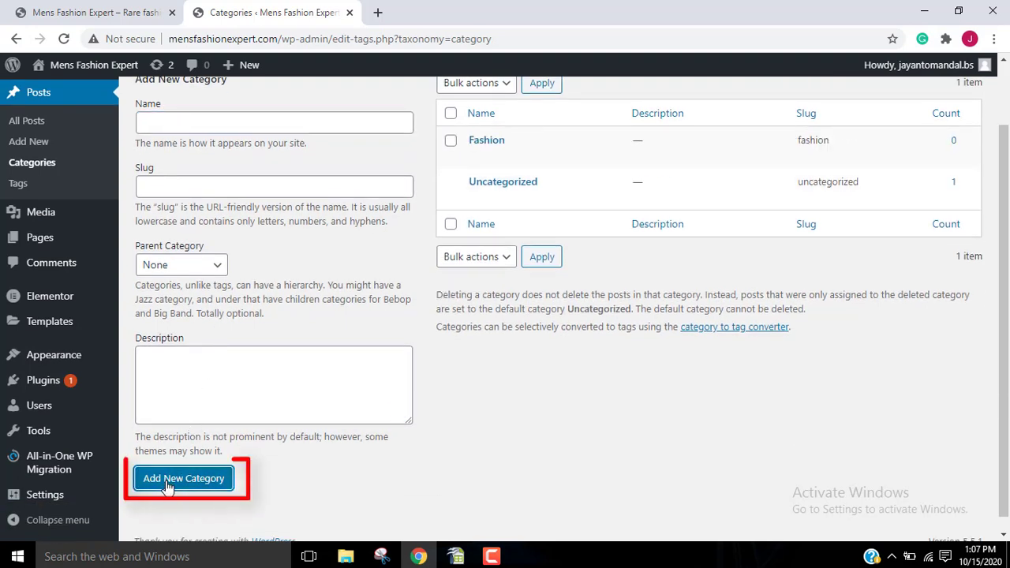
Step: Add two more post categories named Shoes and Grooming
click(239, 128)
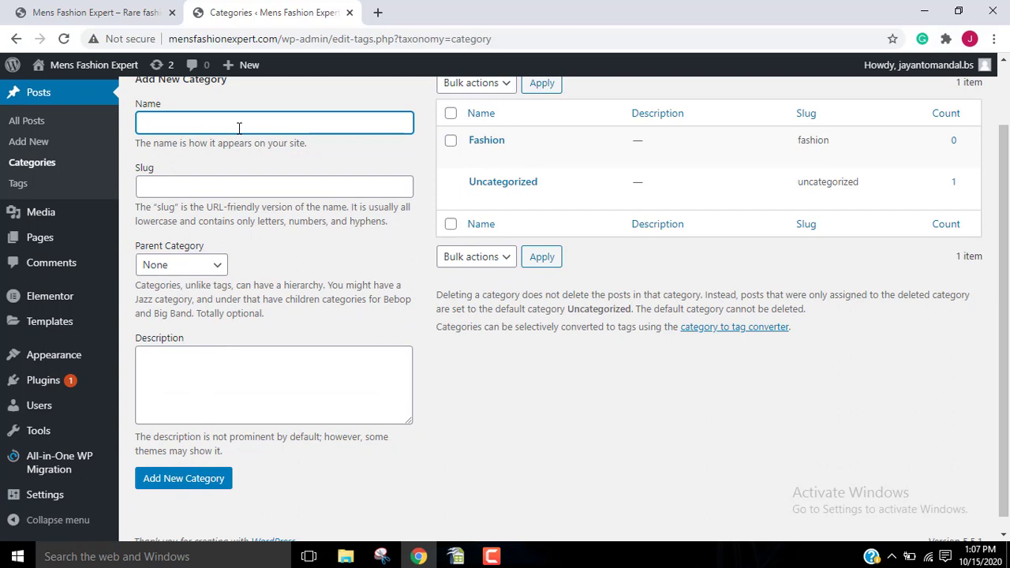
text(Shoes)
click(178, 478)
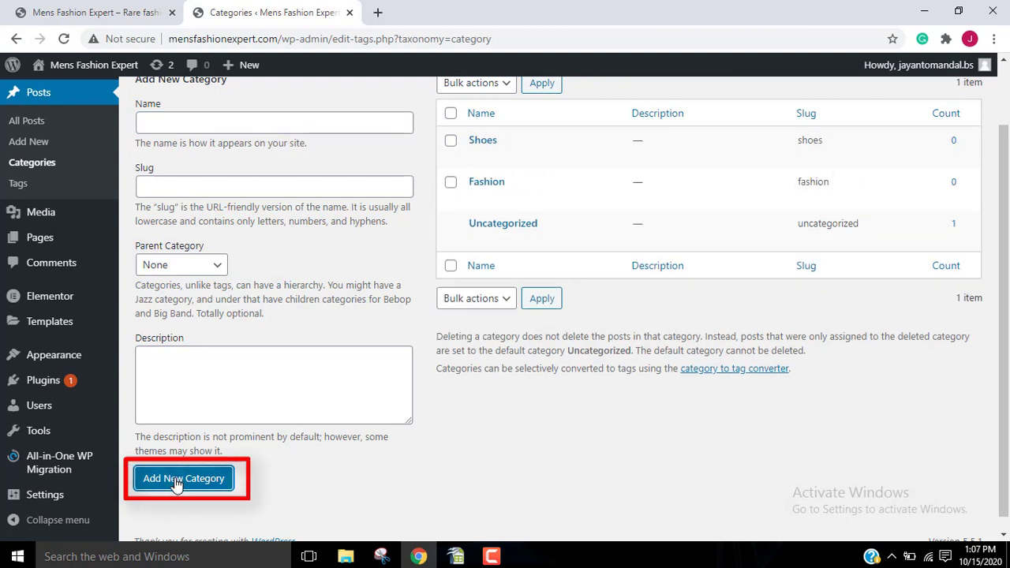
click(196, 123)
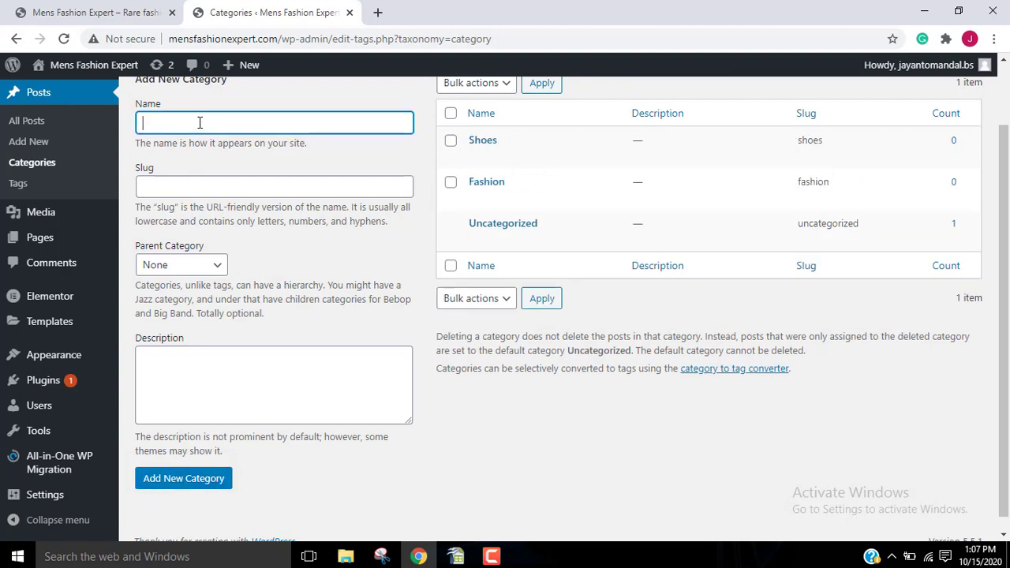
text(Gr)
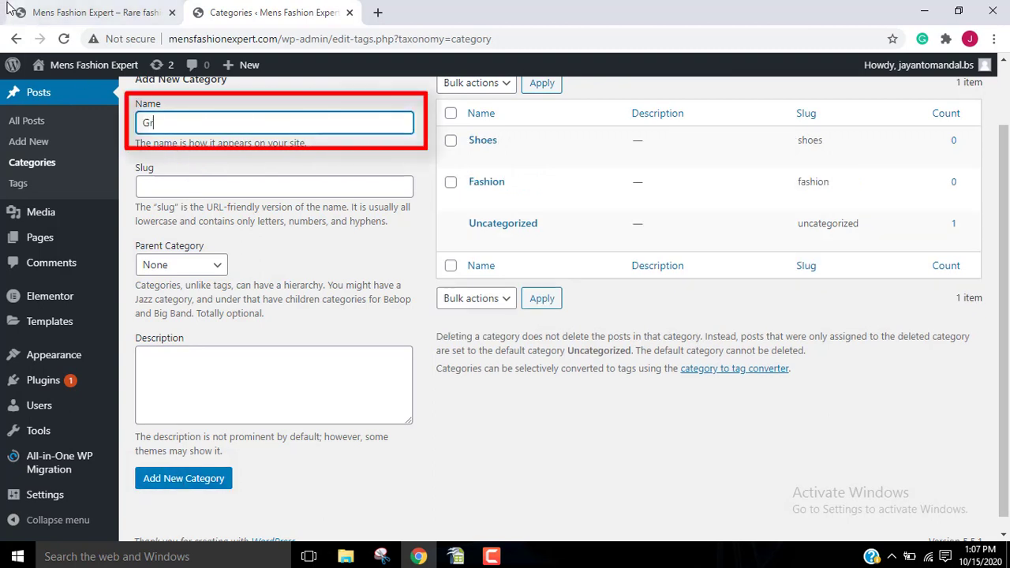
text(ooming)
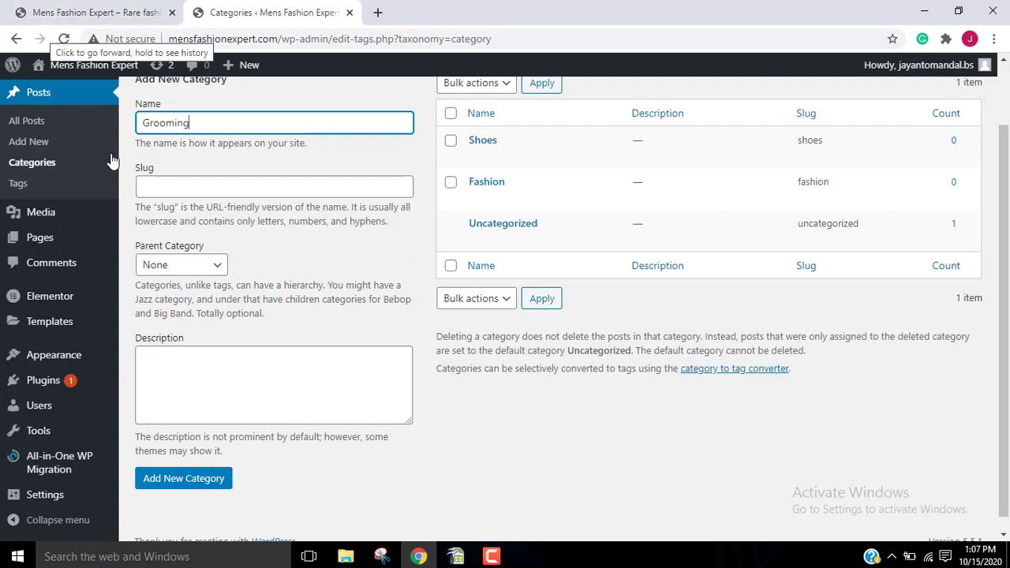
click(198, 479)
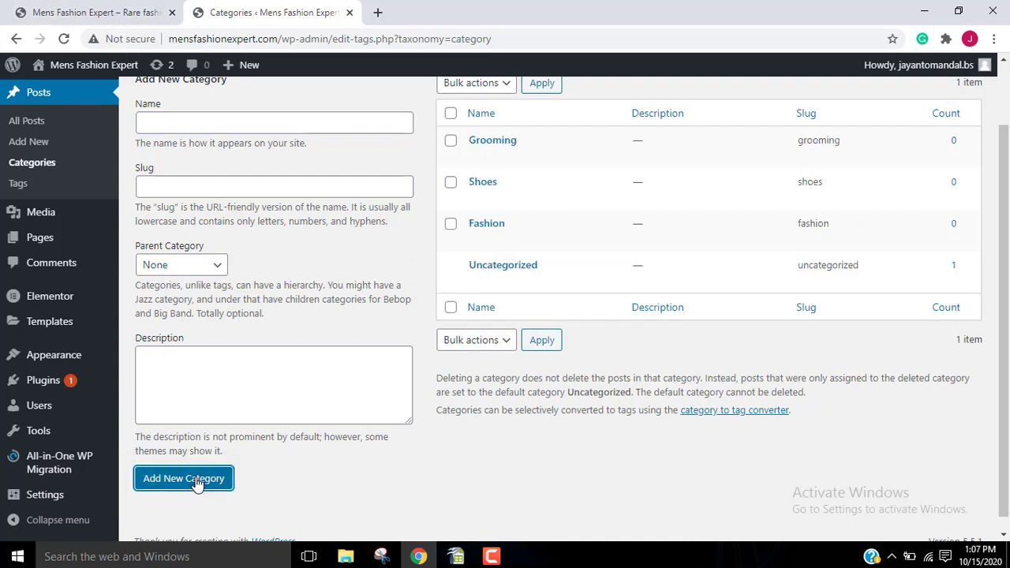
Step: Add another post category named Accessories
click(198, 124)
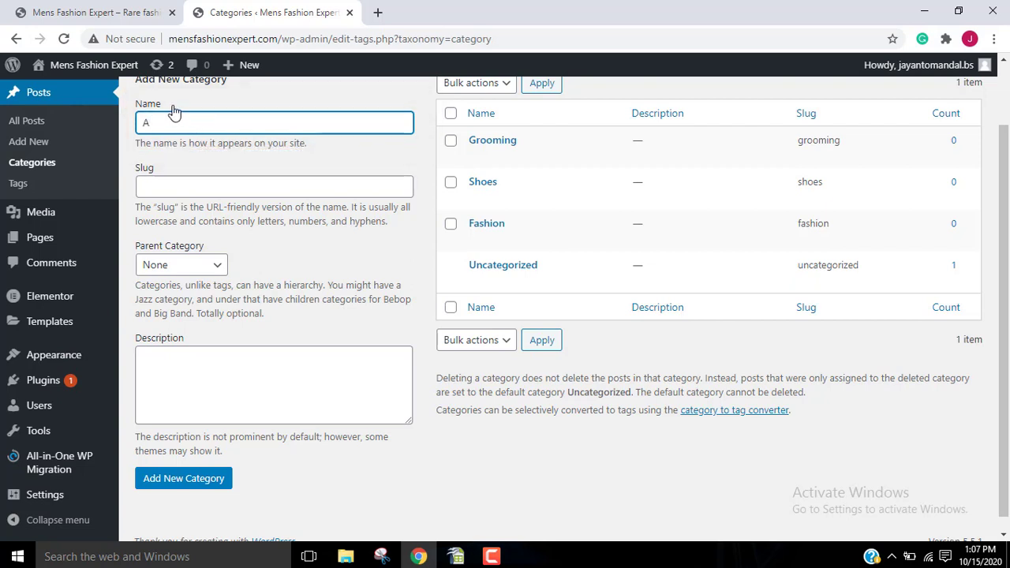
text(Accessories)
click(206, 479)
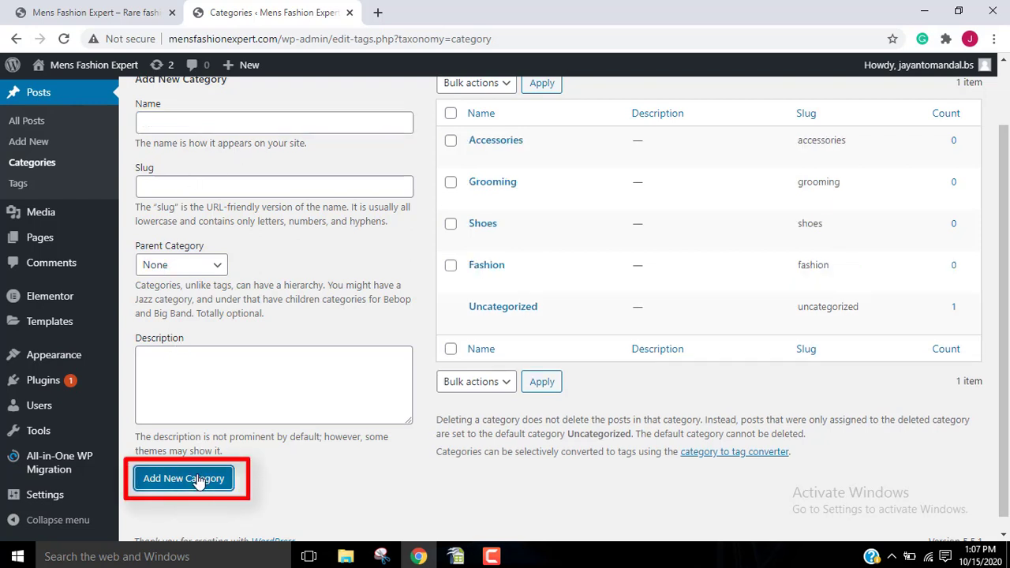
Step: Create a navigation menu named Top Menu with Primary Menu as its display location
scroll(476, 216, up, 2)
mouse_move(63, 291)
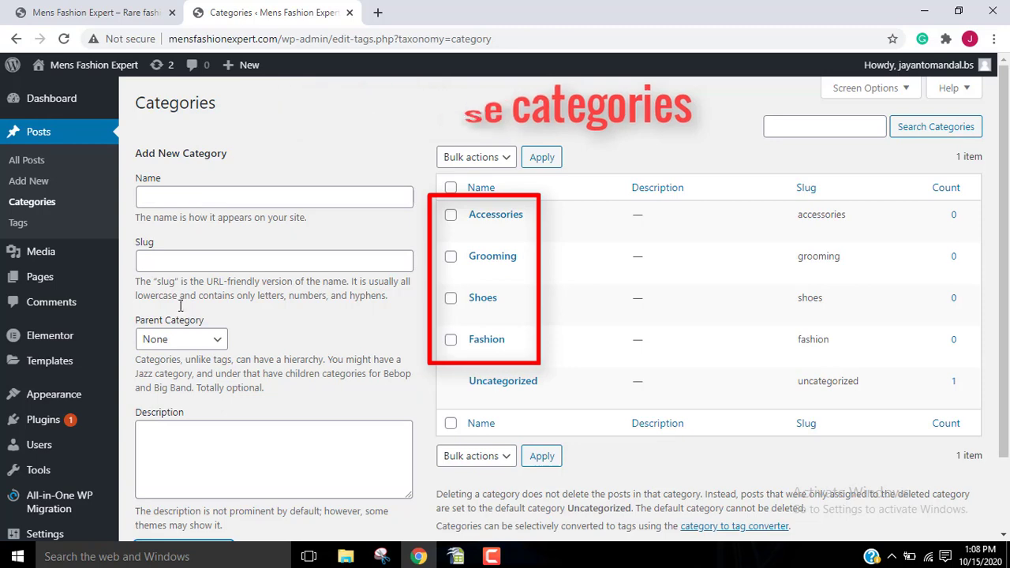
mouse_move(76, 402)
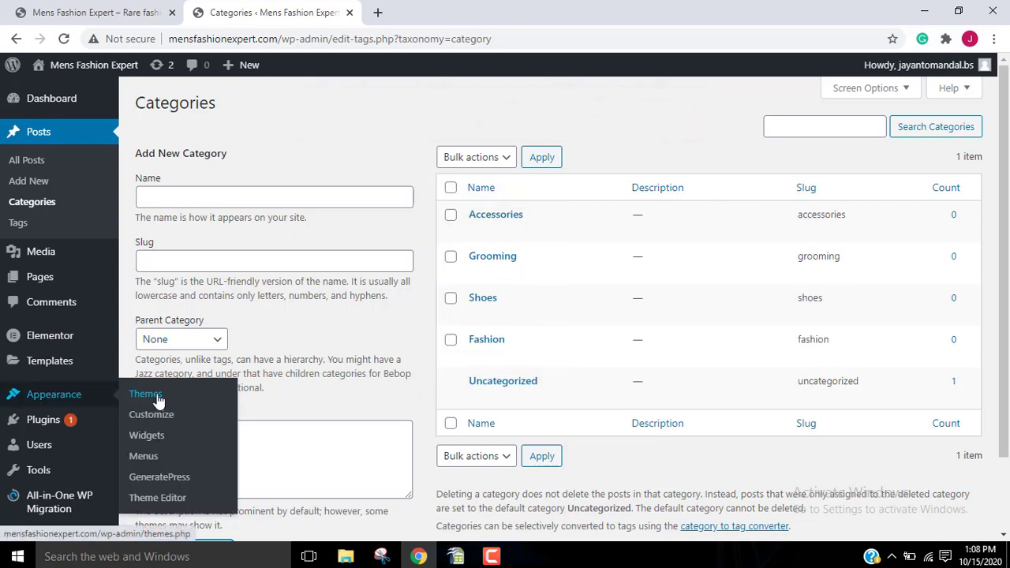
click(154, 458)
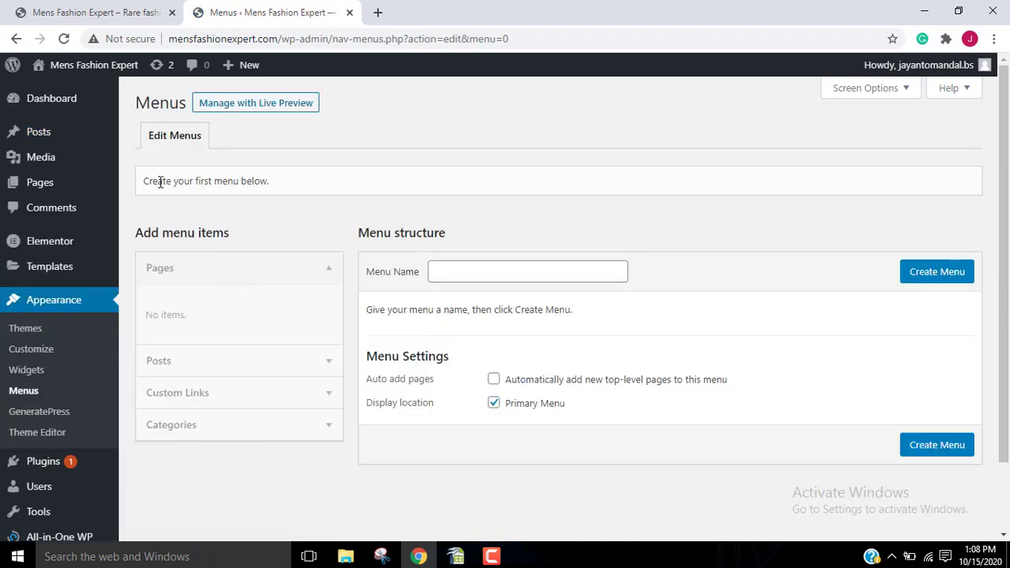
drag(163, 181, 270, 184)
click(281, 181)
click(503, 272)
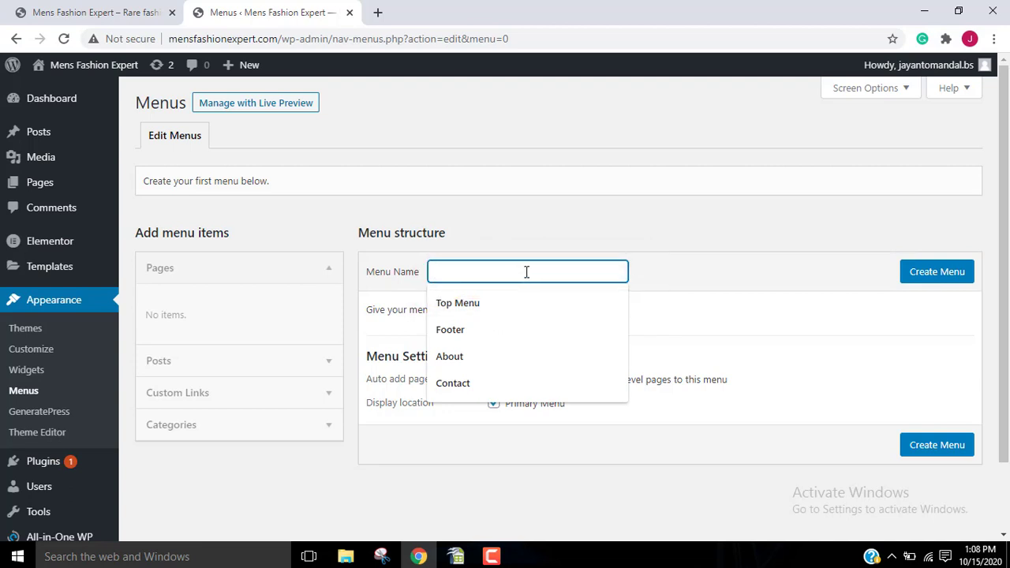
text(Top)
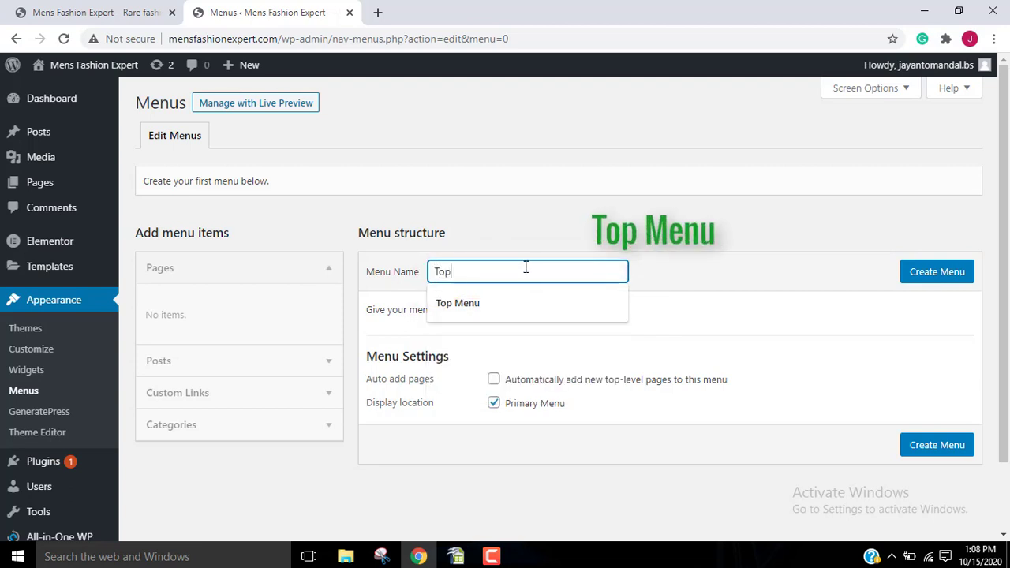
text( Menu)
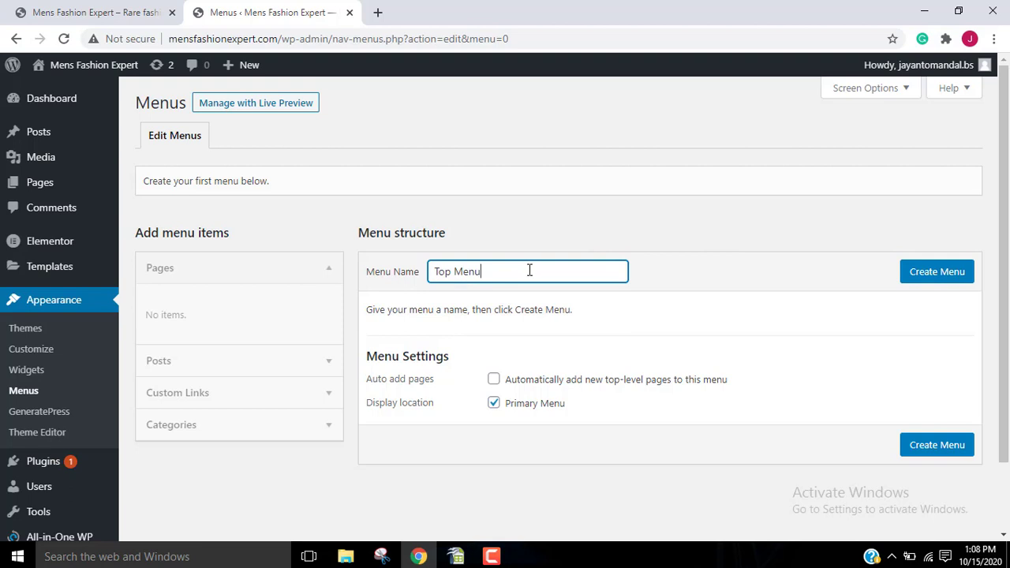
click(494, 404)
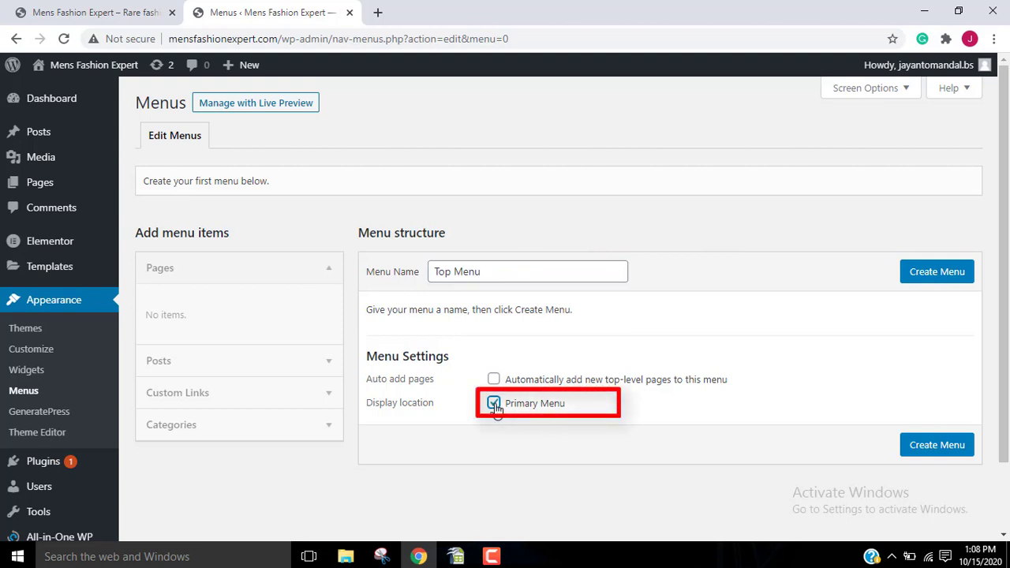
click(929, 272)
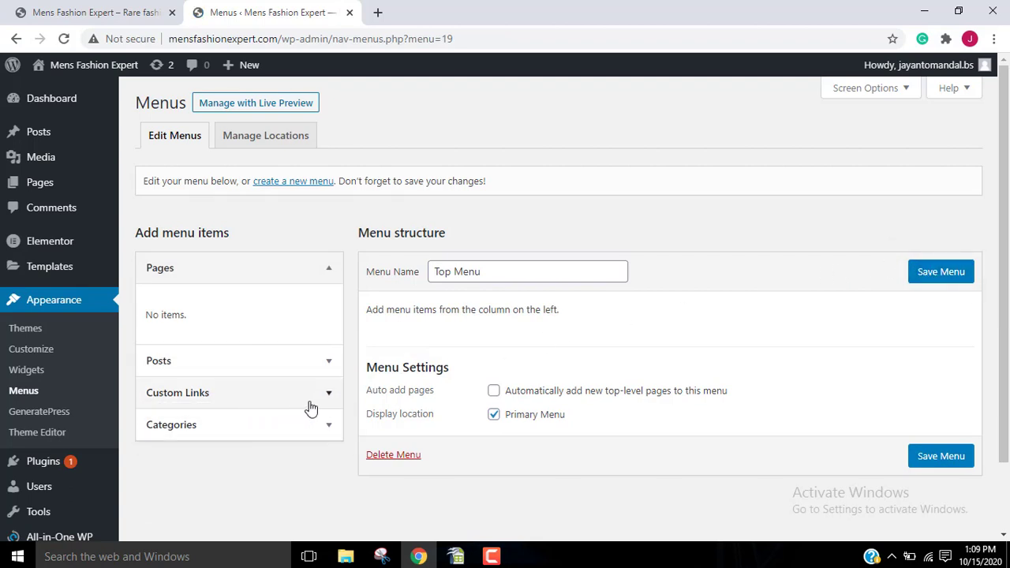
Step: Add the Accessories, Fashion, Grooming and Shoes categories to Top Menu as menu items
click(329, 425)
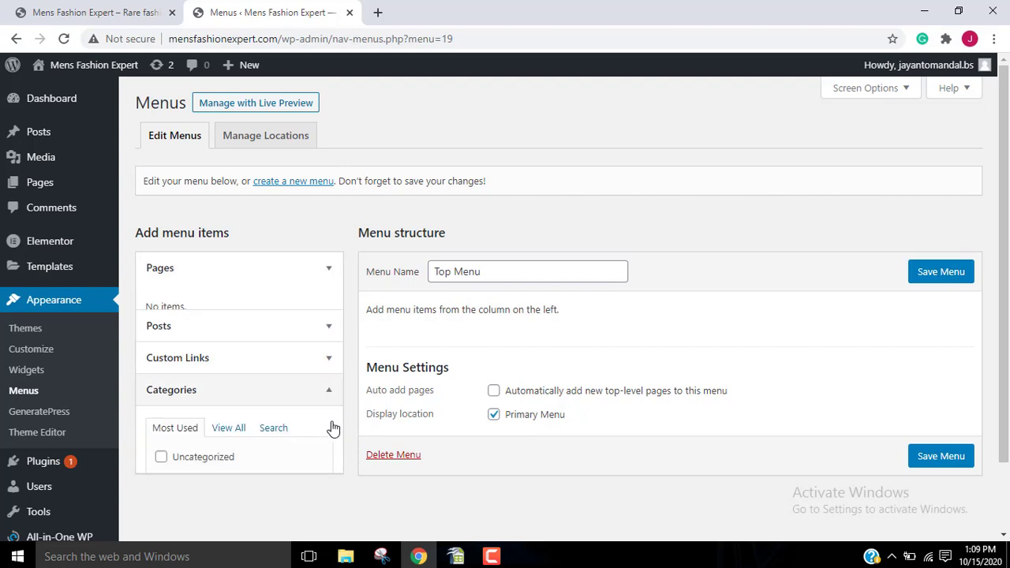
scroll(320, 381, down, 1)
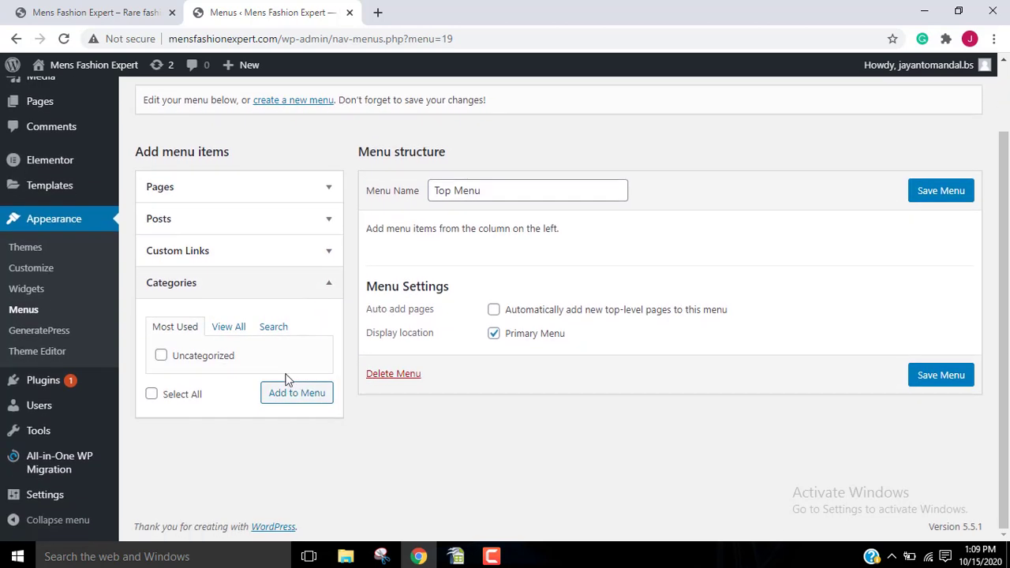
click(230, 328)
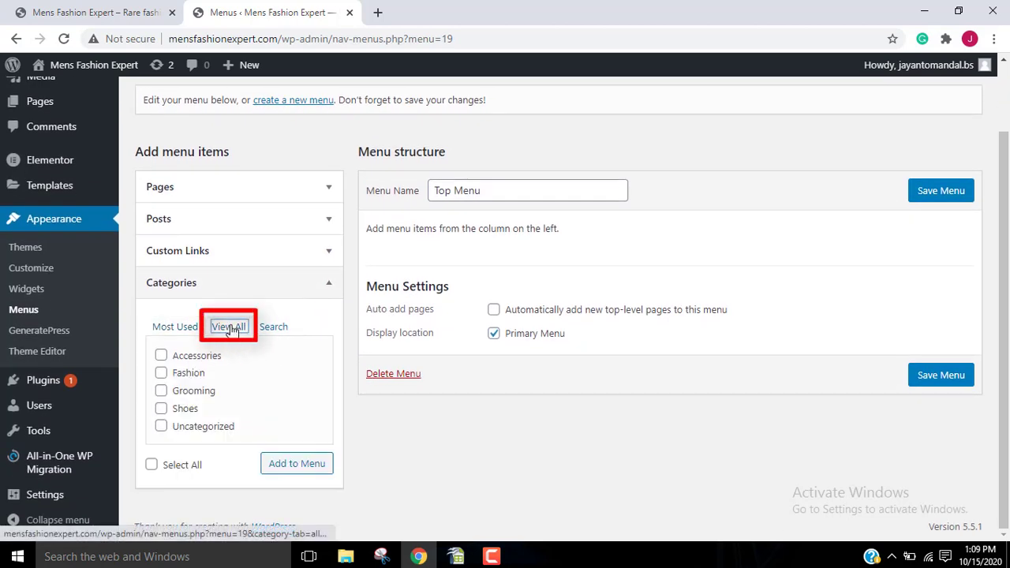
click(160, 374)
click(161, 355)
click(161, 390)
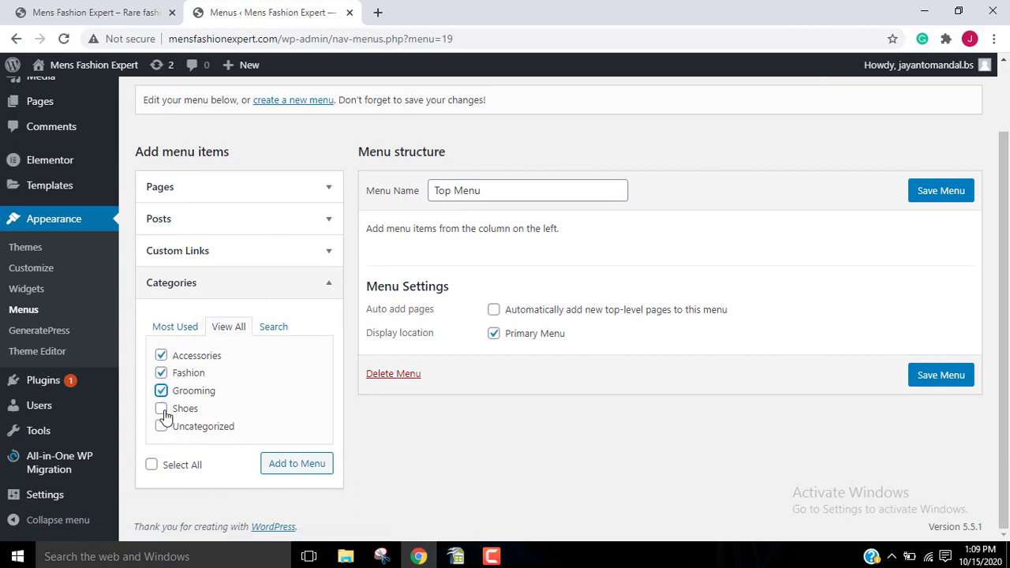
click(286, 464)
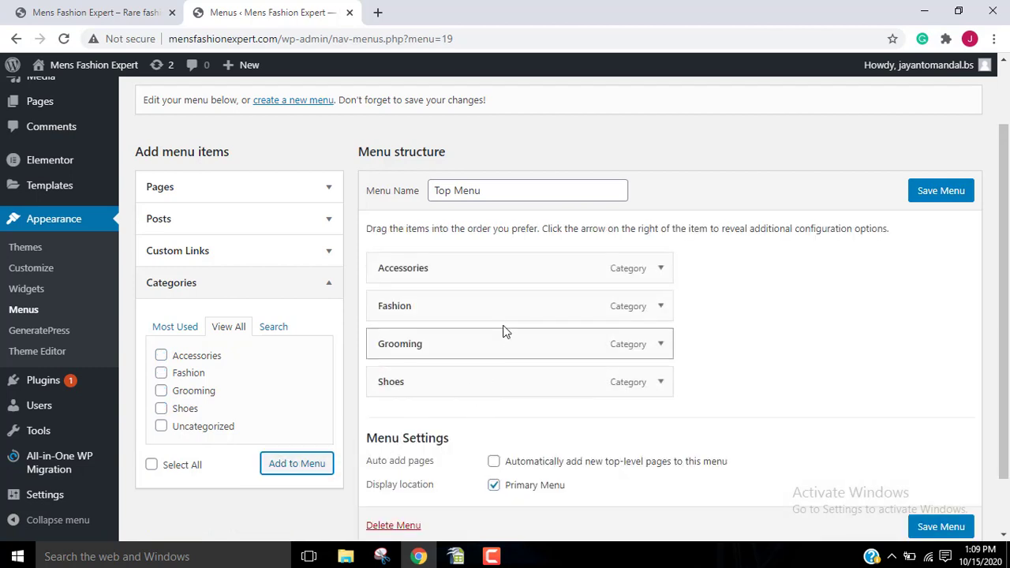
Step: Reorder the Top Menu items to Fashion, Shoes, Grooming, Accessories and save the menu
mouse_move(461, 311)
mouse_down()
mouse_move(464, 274)
mouse_move(452, 266)
mouse_up()
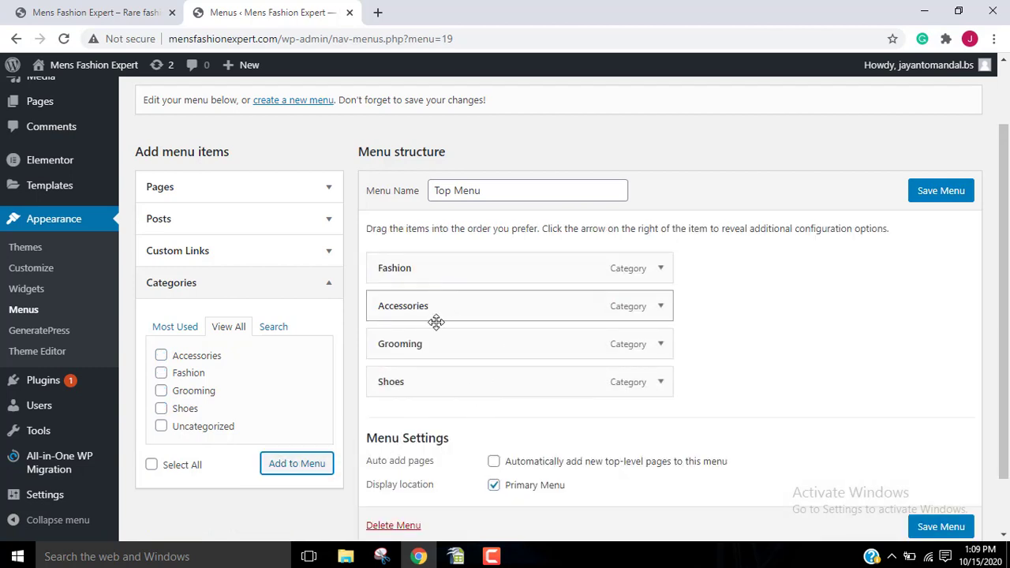
drag(422, 377, 407, 304)
drag(401, 345, 404, 379)
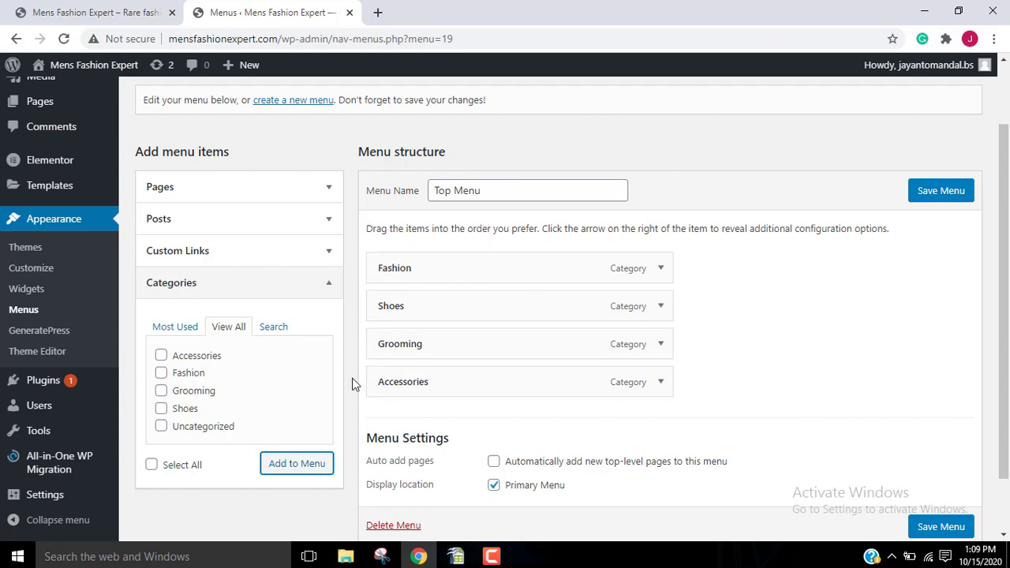
click(955, 193)
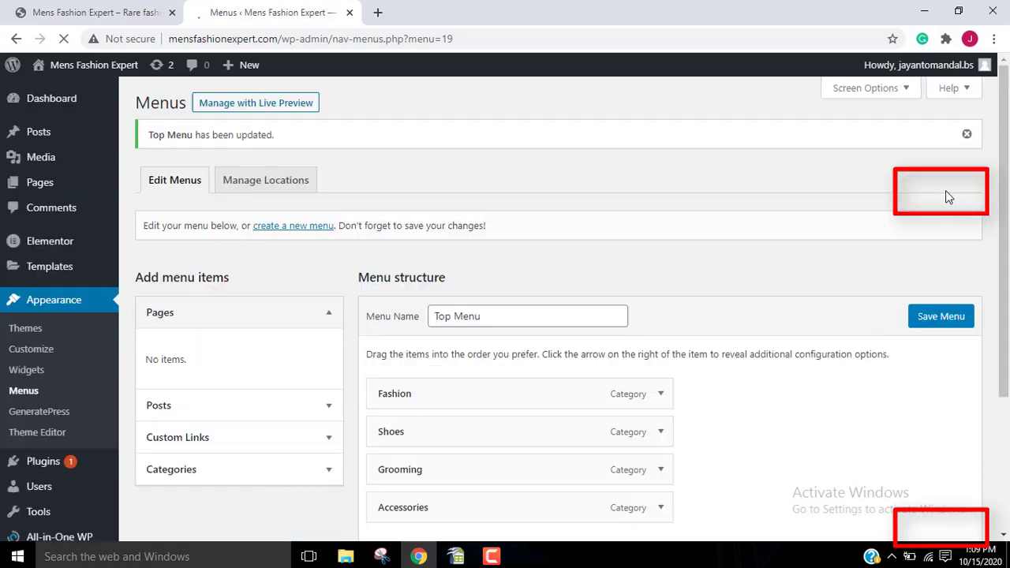
Step: Reload the site's home page and check the navigation menu in the header
scroll(631, 285, down, 2)
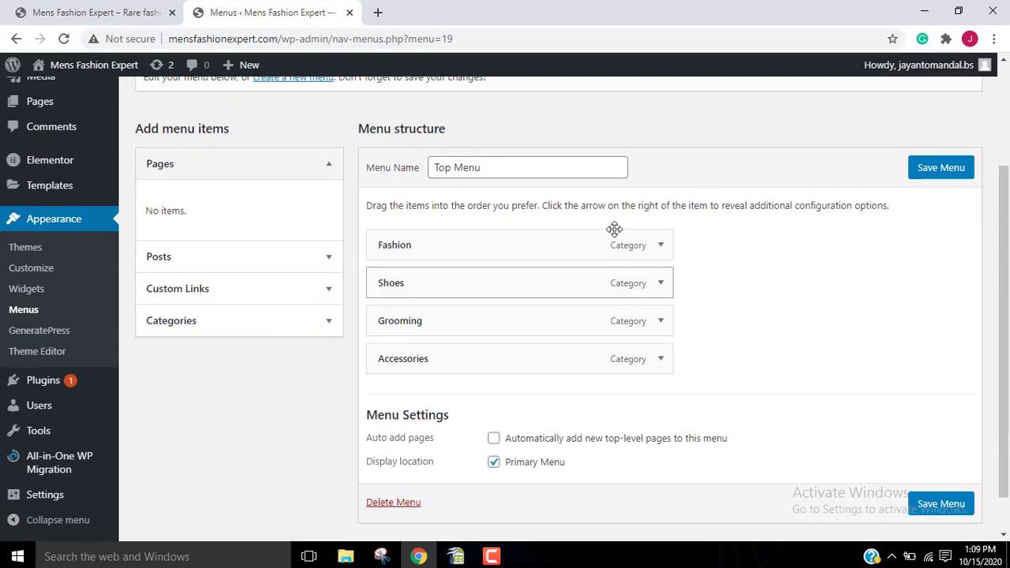
click(63, 7)
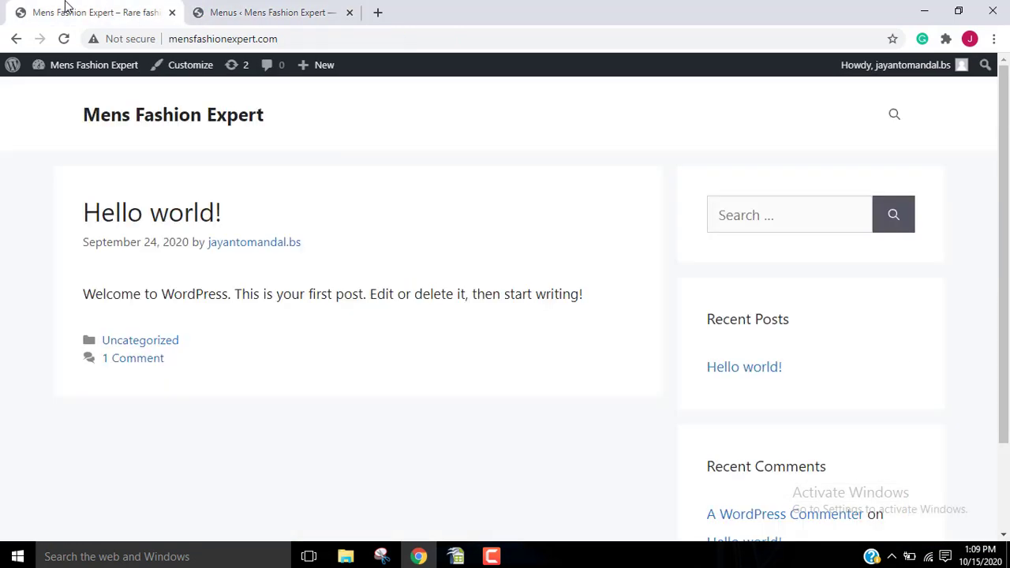
click(63, 38)
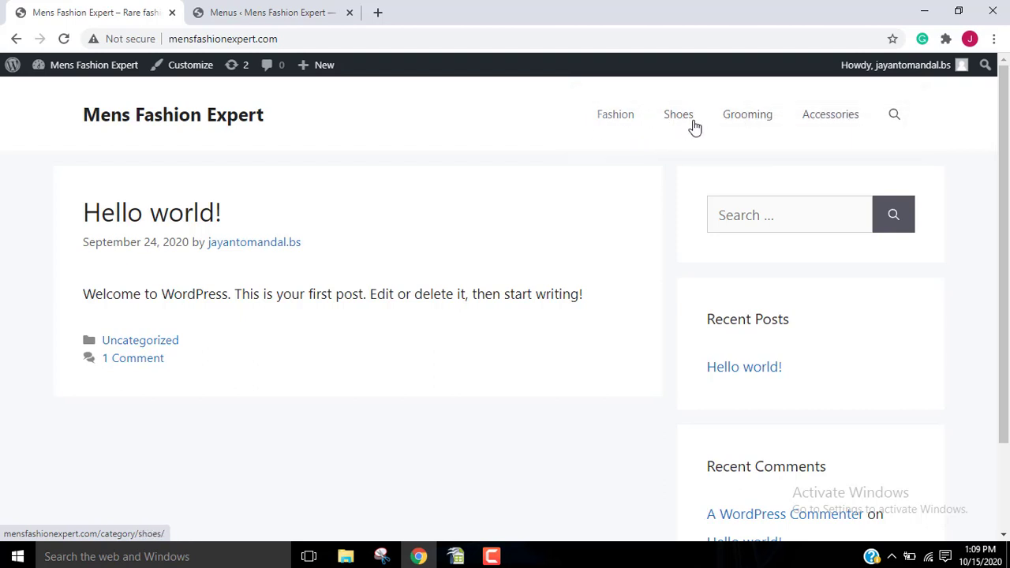
Step: Add a custom link with the text Home and the URL mensfashionexpert.com to Top Menu
click(280, 9)
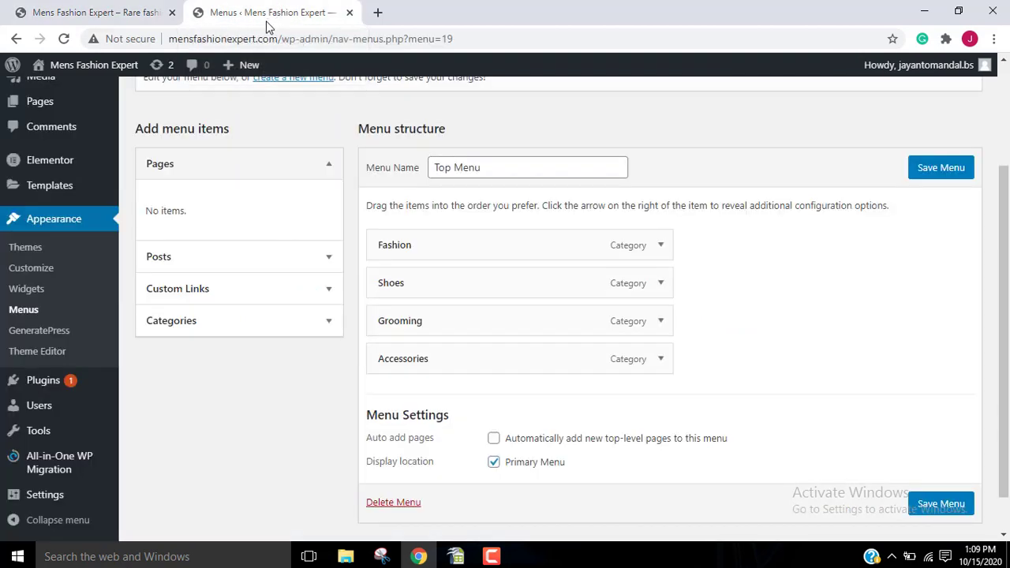
click(257, 163)
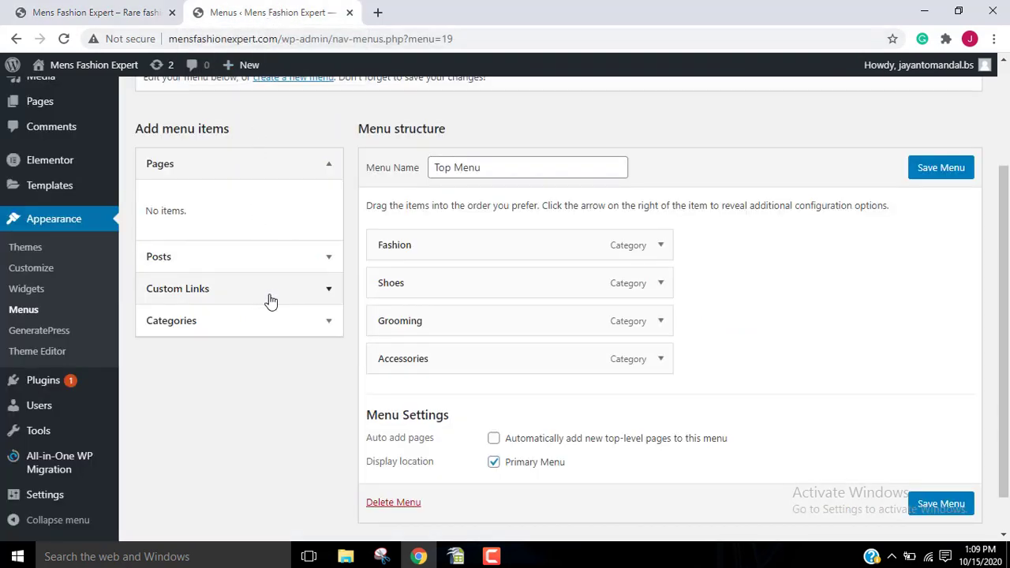
click(268, 293)
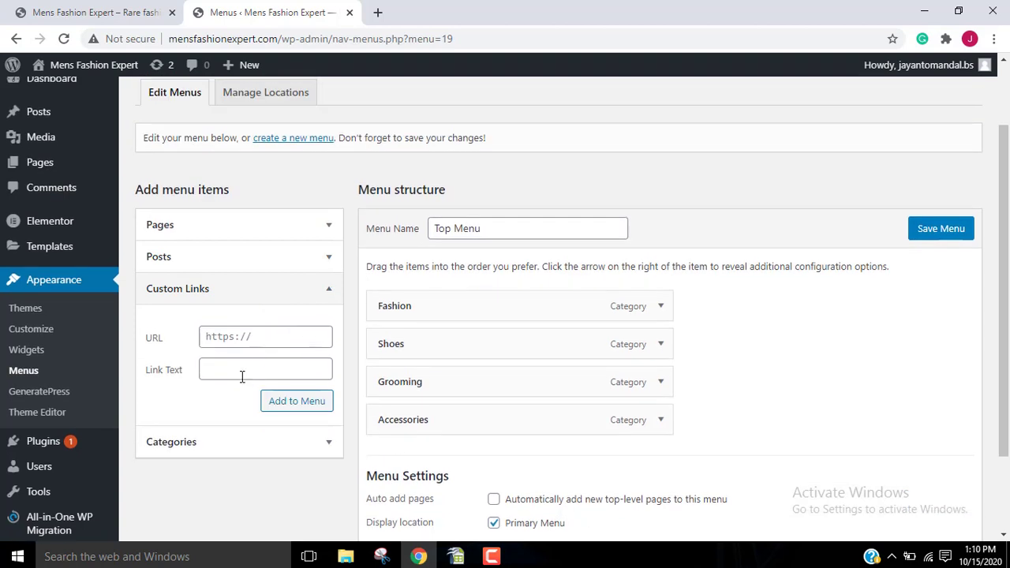
click(240, 377)
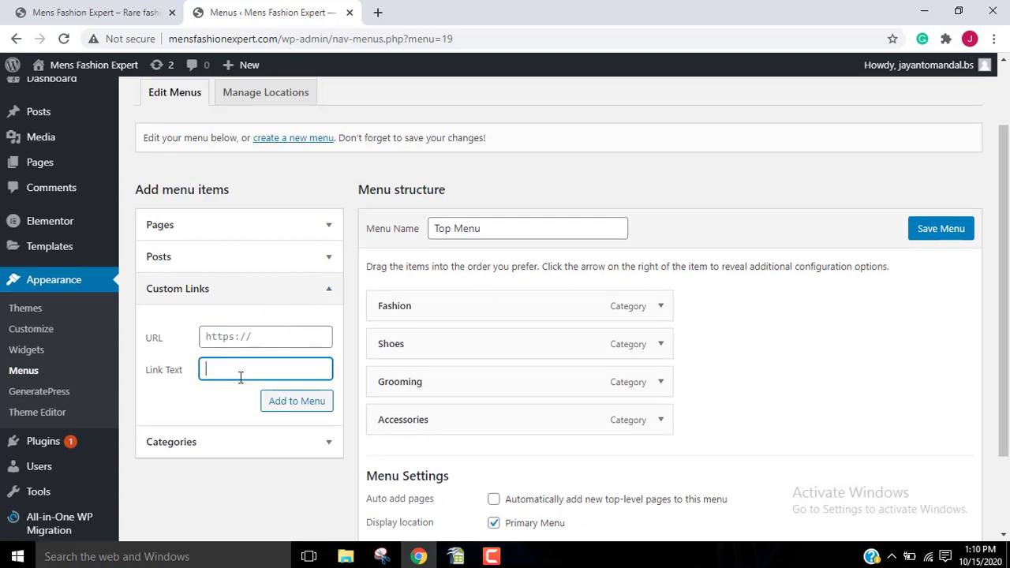
click(265, 339)
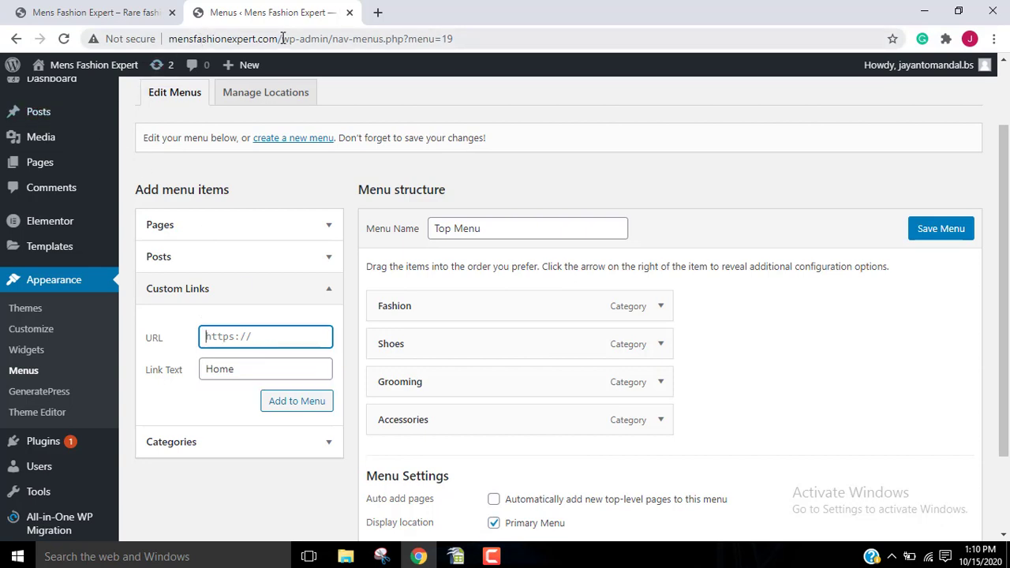
drag(278, 39, 167, 39)
key(ctrl+c)
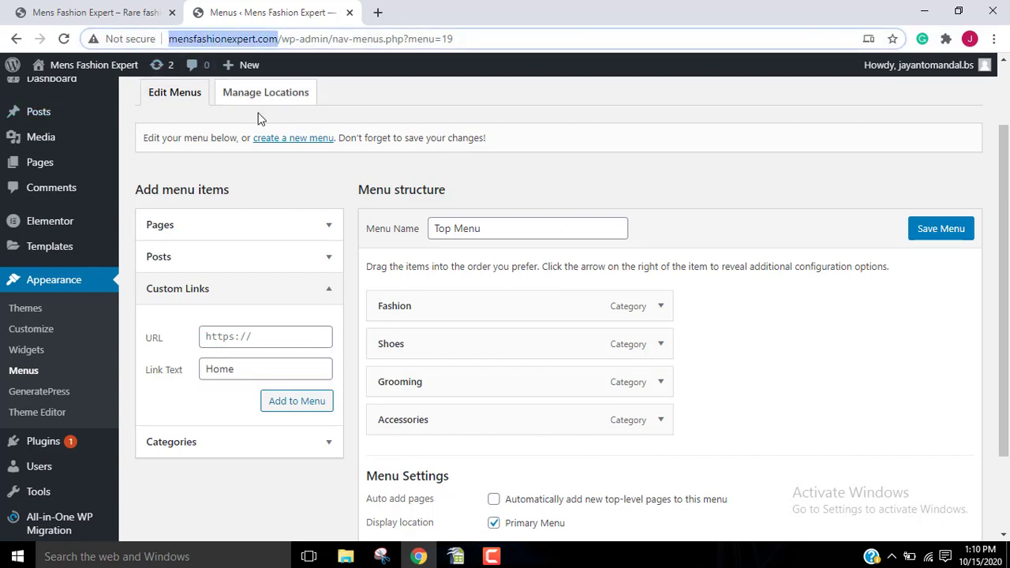
click(227, 337)
key(ctrl+v)
click(289, 404)
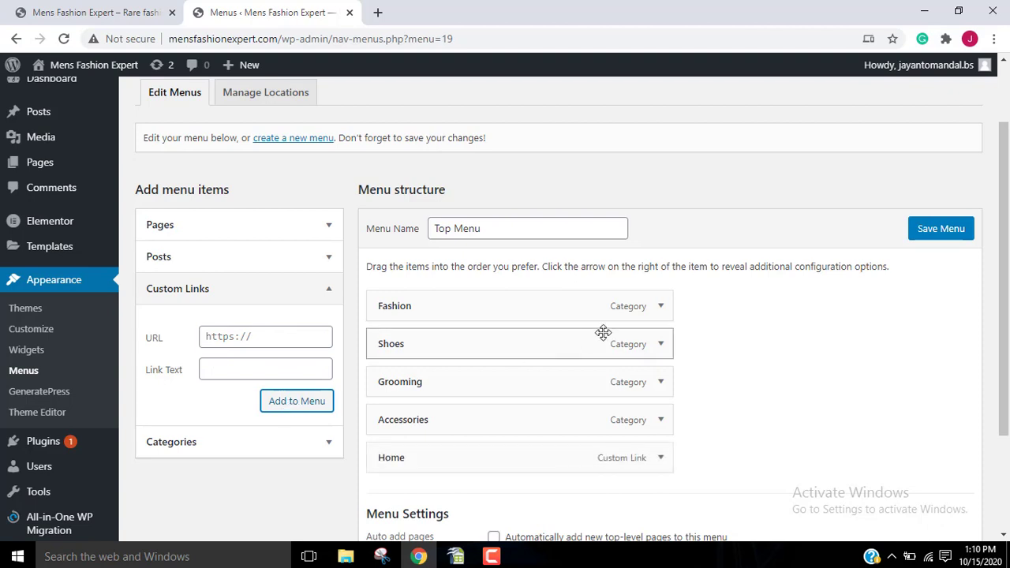
Step: Move the Home item to the first place in Top Menu and save the menu
drag(441, 465, 489, 316)
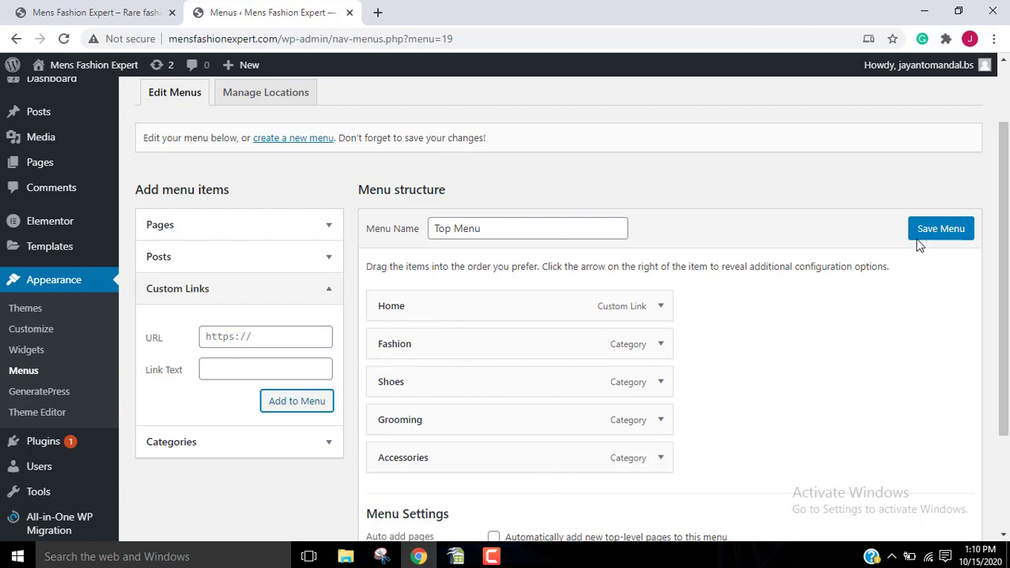
click(936, 231)
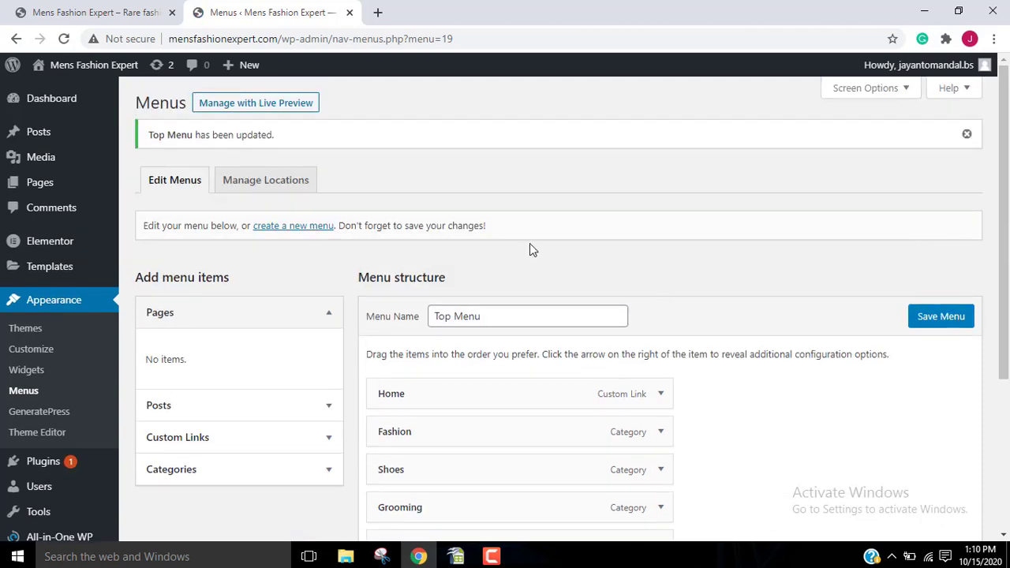
Step: Reload the site's home page to check the Home link in the header navigation
scroll(525, 248, down, 1)
click(67, 11)
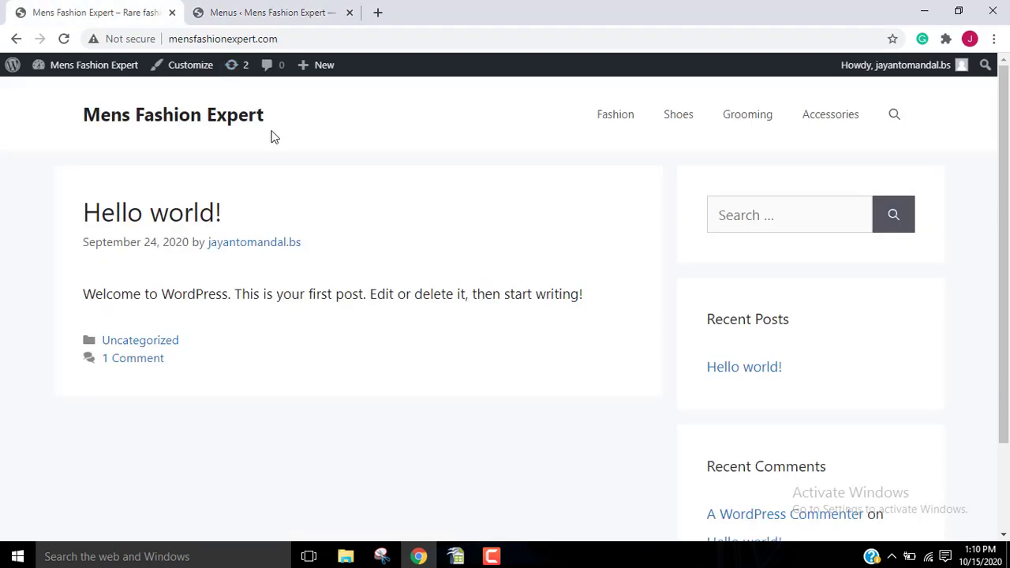
click(65, 40)
Step: Open the Site Identity settings in the theme customizer and unhide the site tagline
click(278, 14)
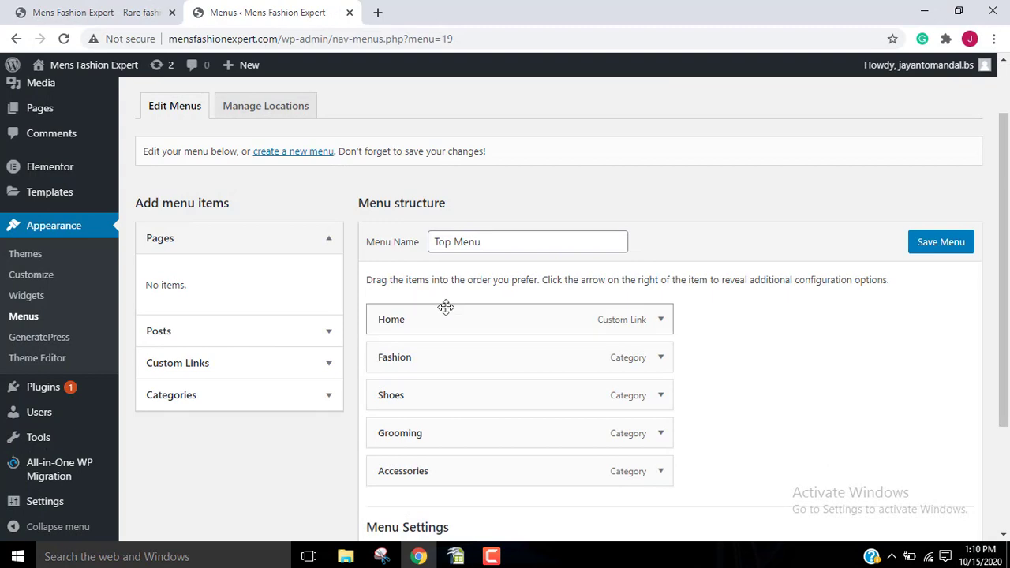
scroll(438, 331, down, 1)
scroll(431, 353, down, 3)
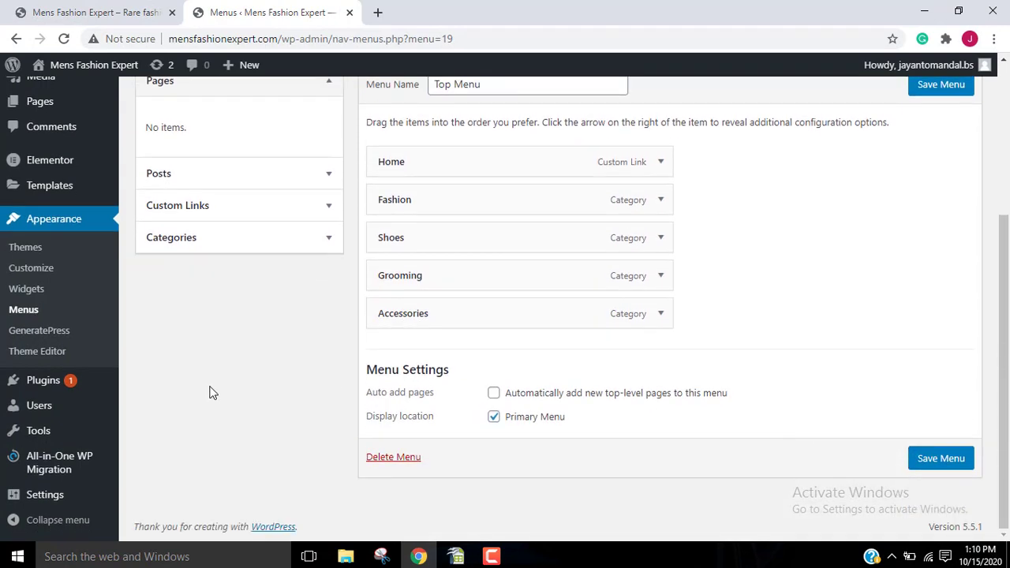
scroll(209, 392, up, 6)
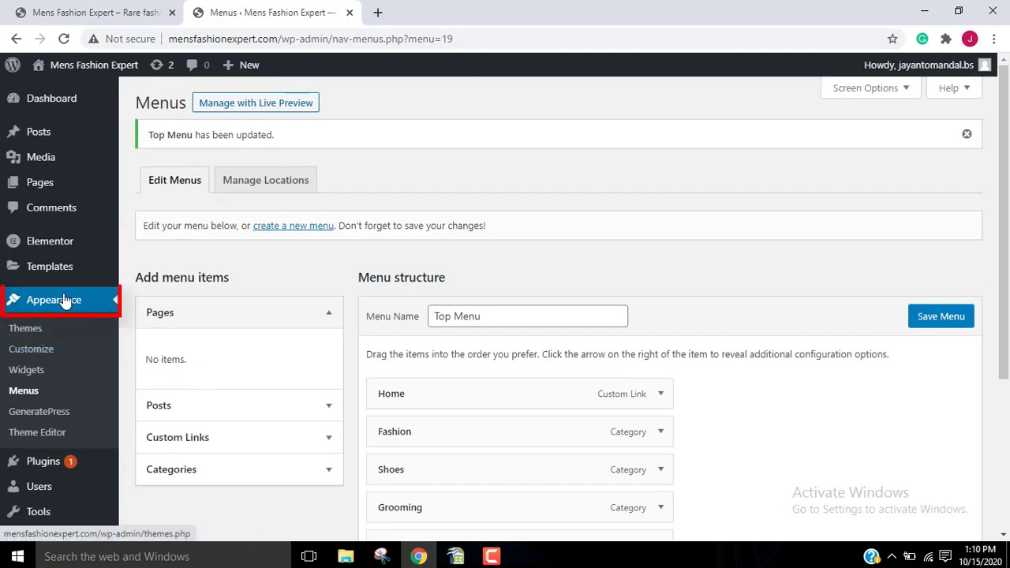
click(40, 347)
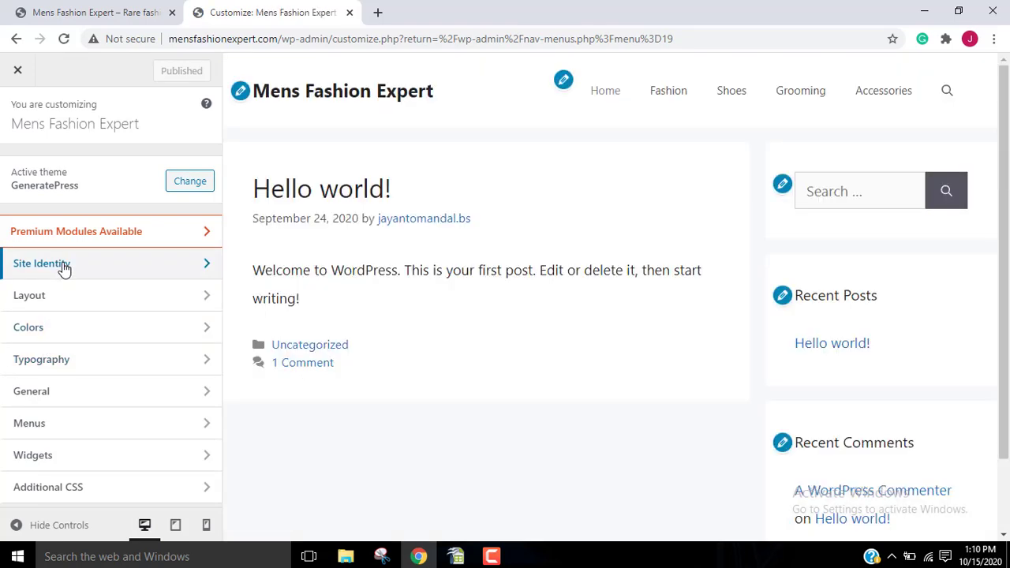
click(65, 266)
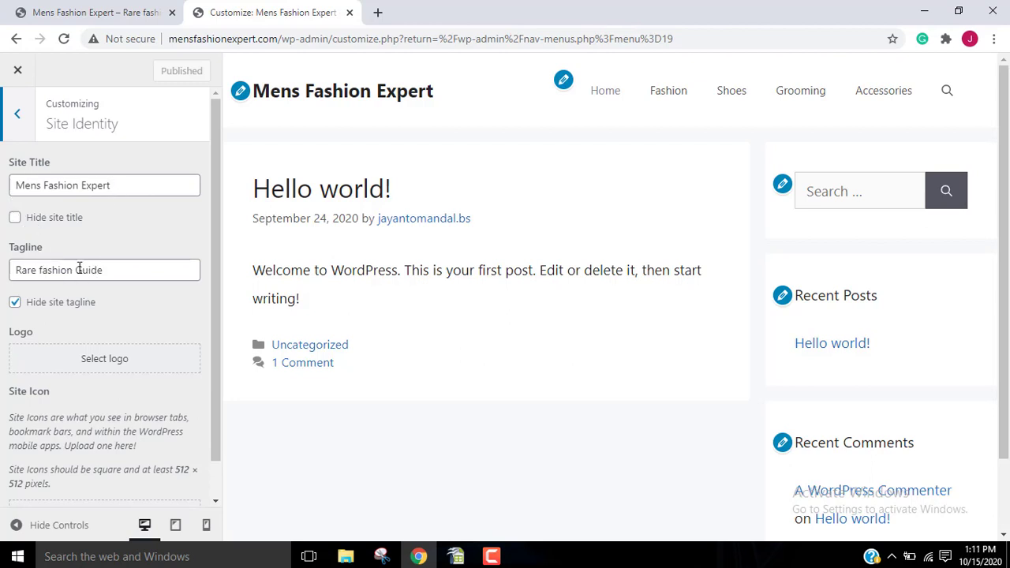
click(14, 305)
click(14, 304)
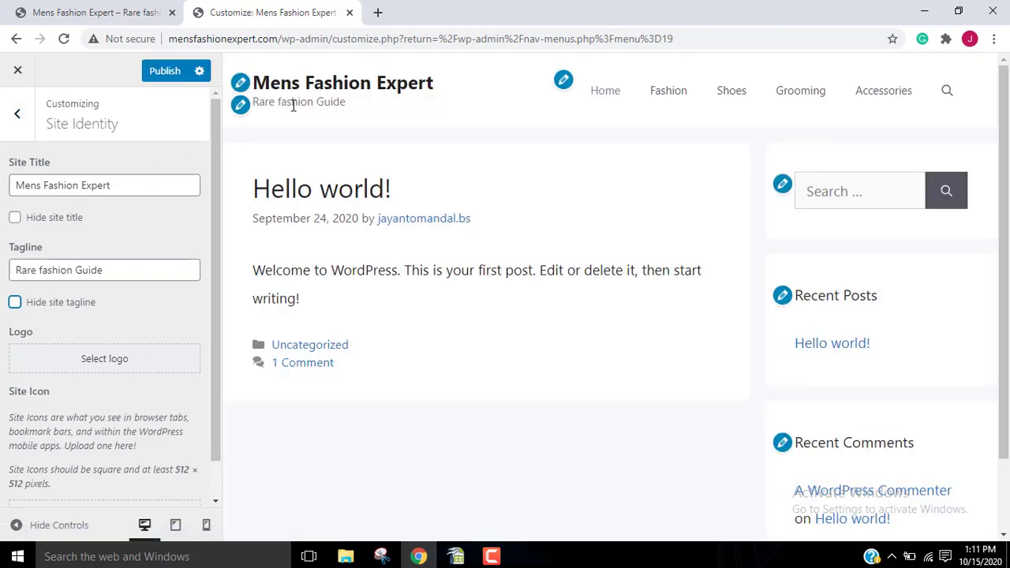
Step: Preview the site at tablet and mobile sizes, and return to the desktop preview
scroll(91, 324, down, 1)
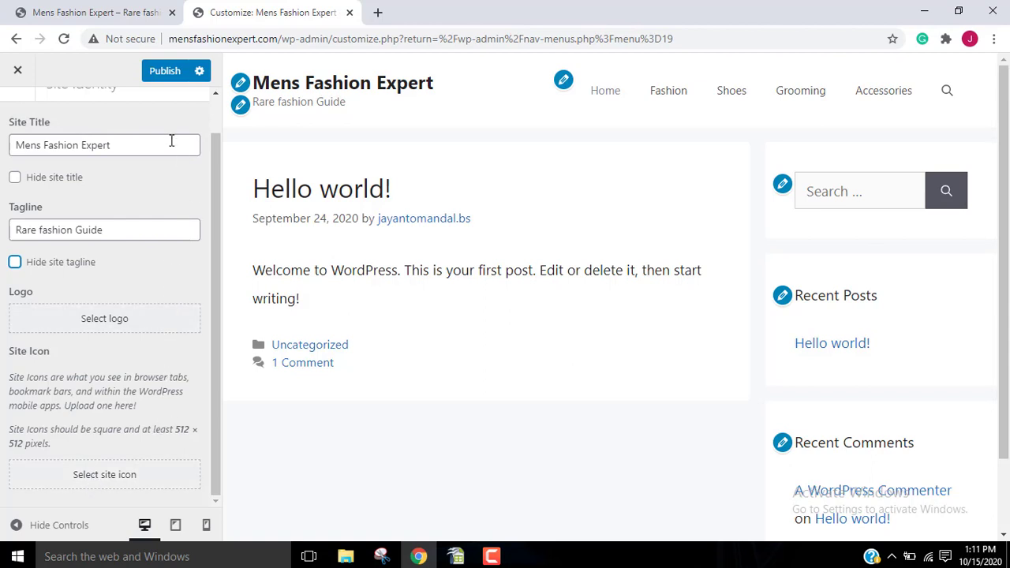
click(177, 525)
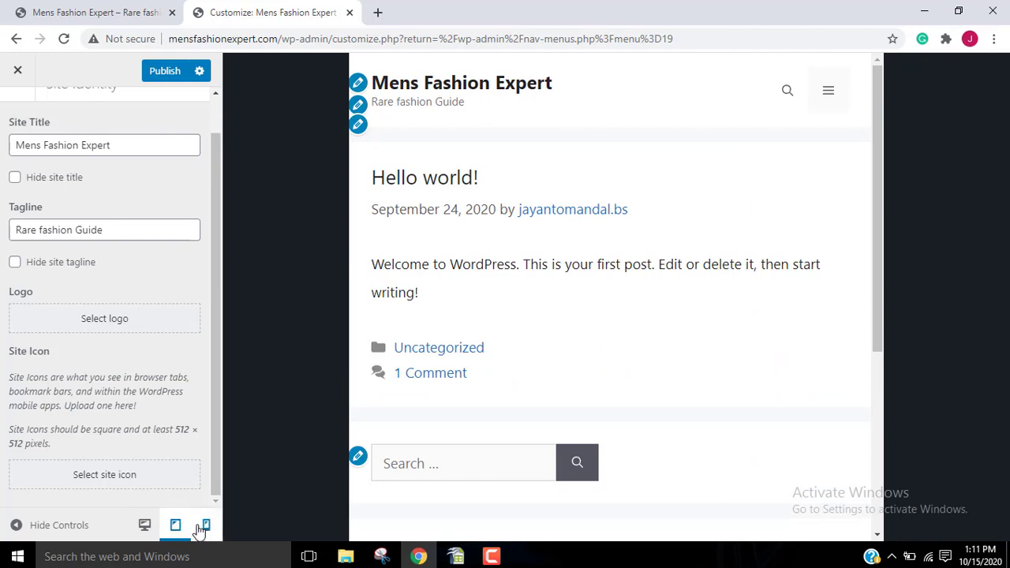
click(206, 528)
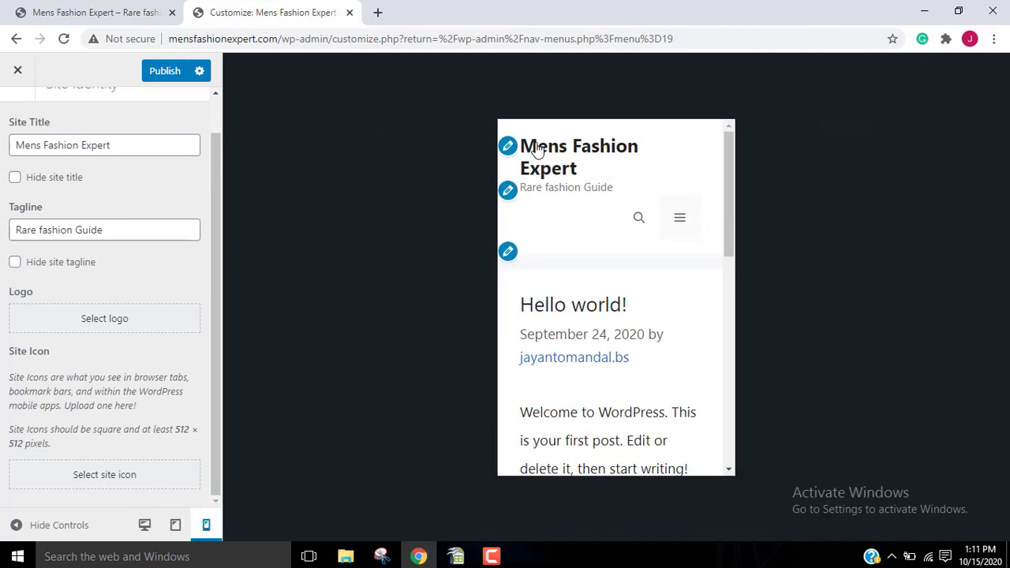
click(144, 525)
Step: Publish the Site Identity change and return to the main customizer sections
scroll(144, 189, up, 2)
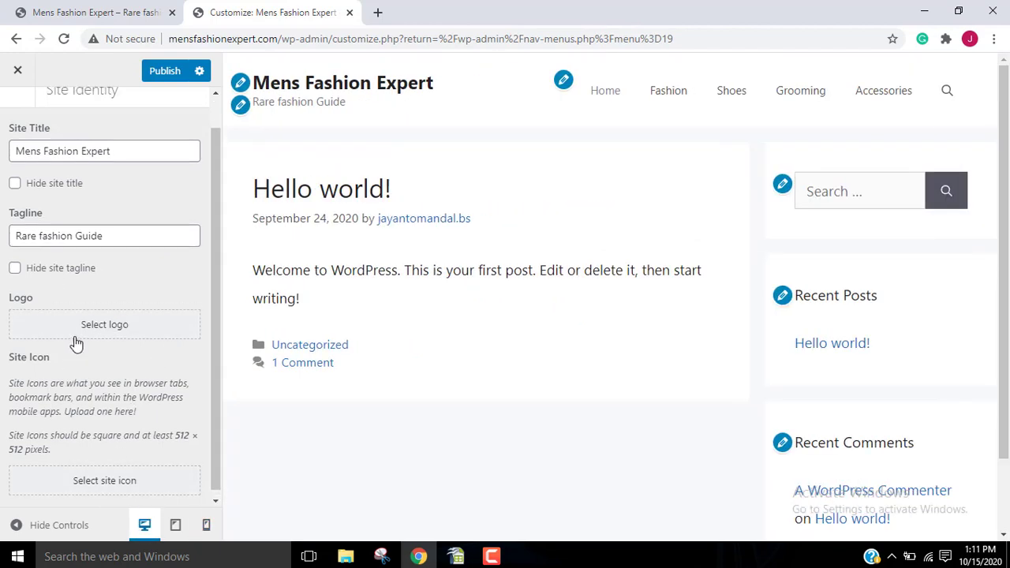
click(168, 71)
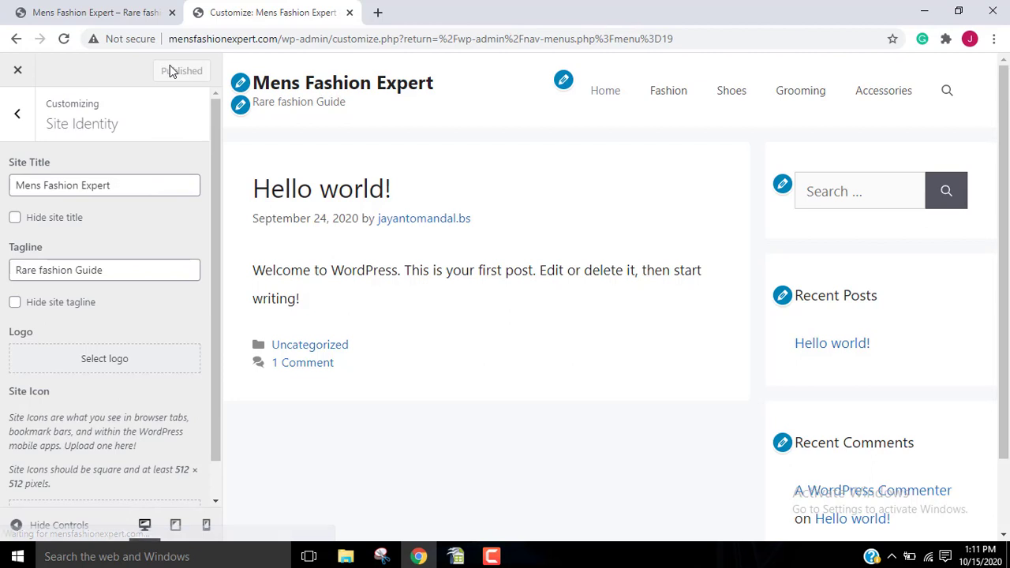
click(21, 117)
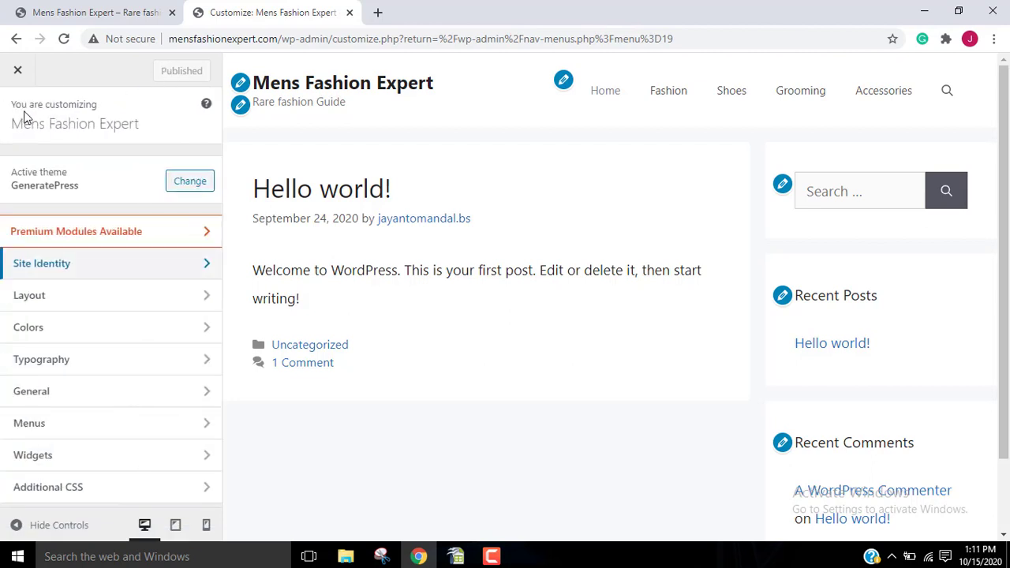
Step: Try the One Container content layout in the container layout settings, and set it back to Separate Containers
click(49, 309)
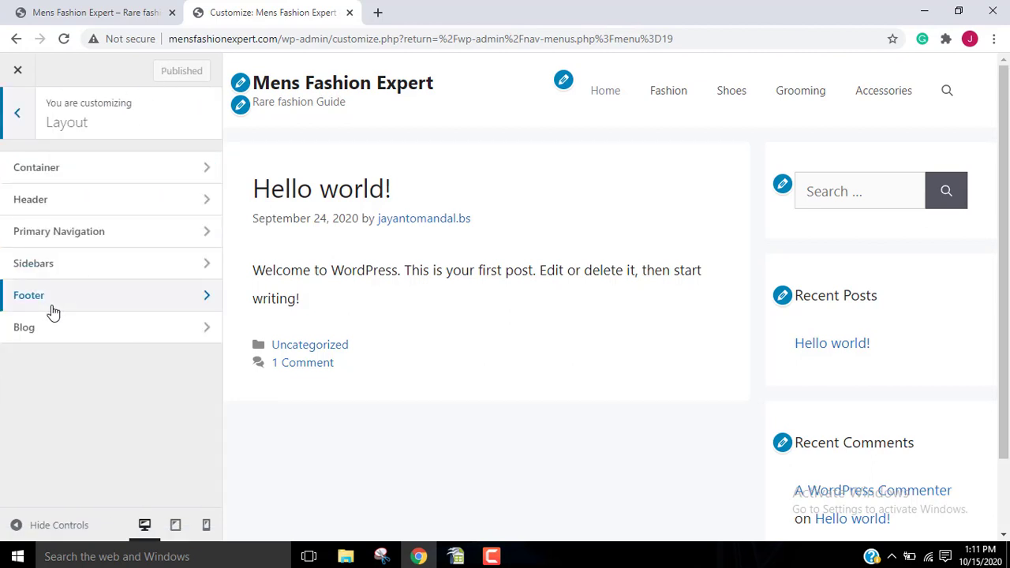
click(99, 167)
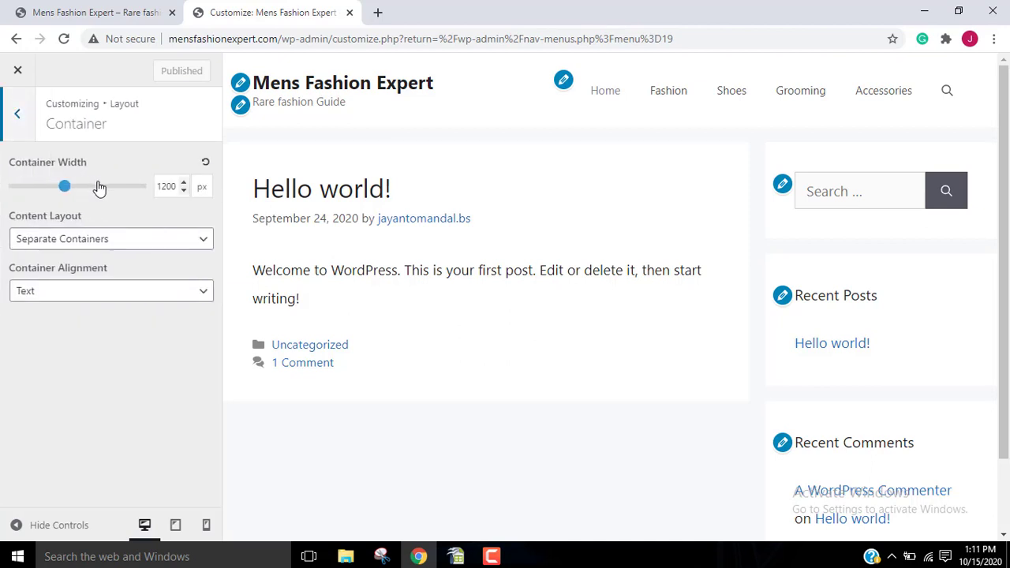
click(84, 245)
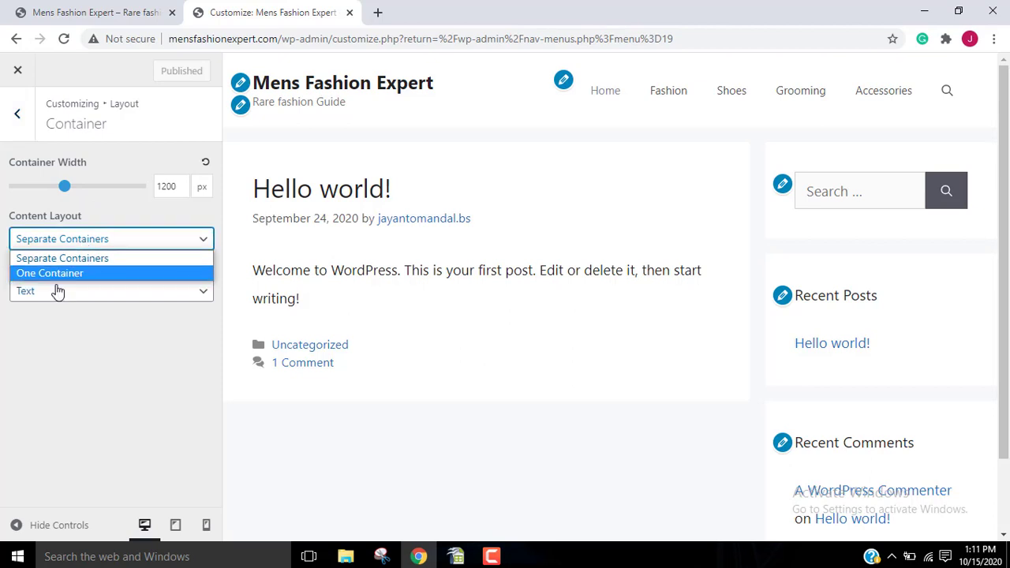
click(60, 273)
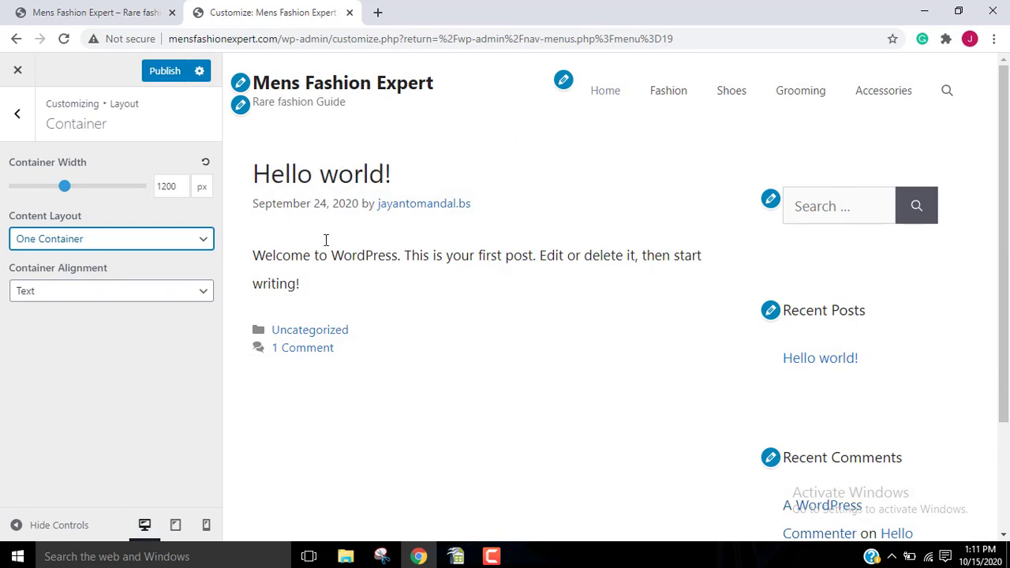
click(99, 236)
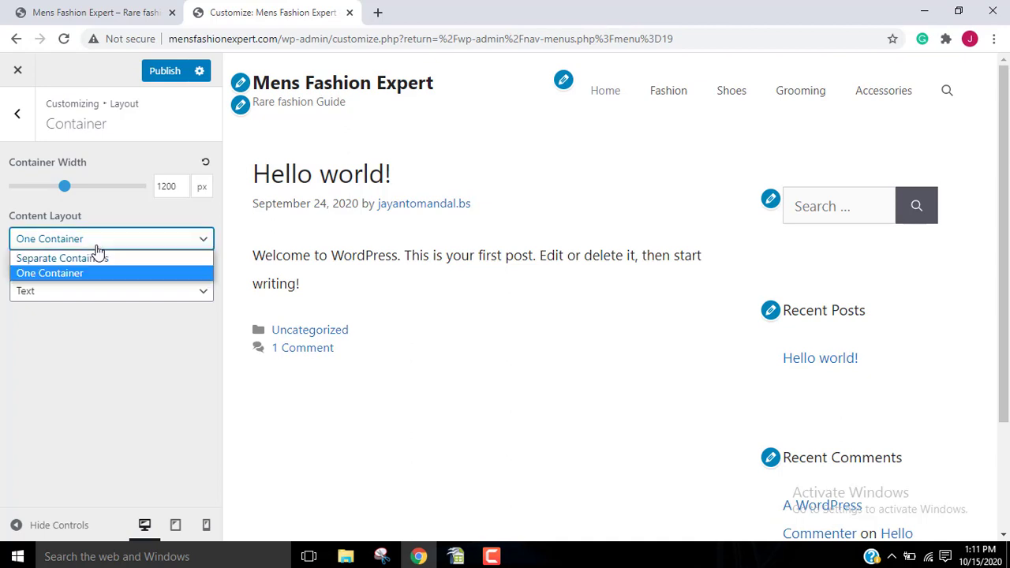
click(76, 258)
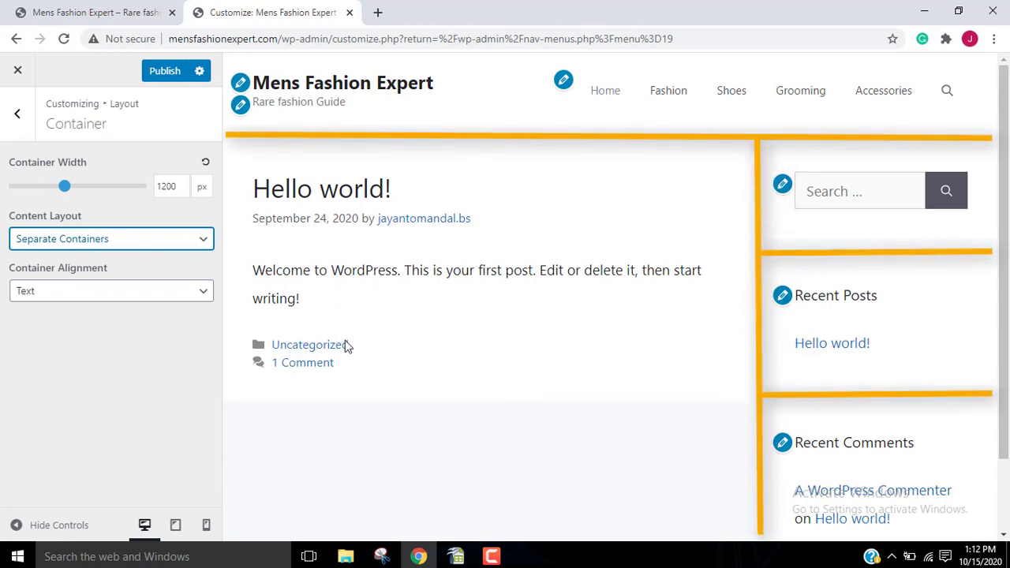
Step: Try the Boxes container alignment, set it back to Text, and publish the container settings
click(119, 297)
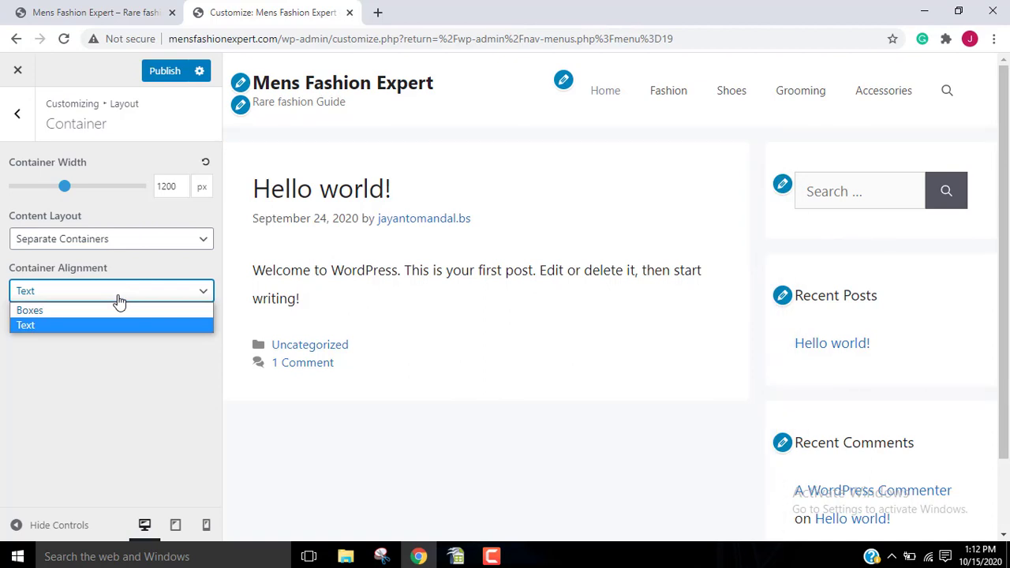
click(98, 312)
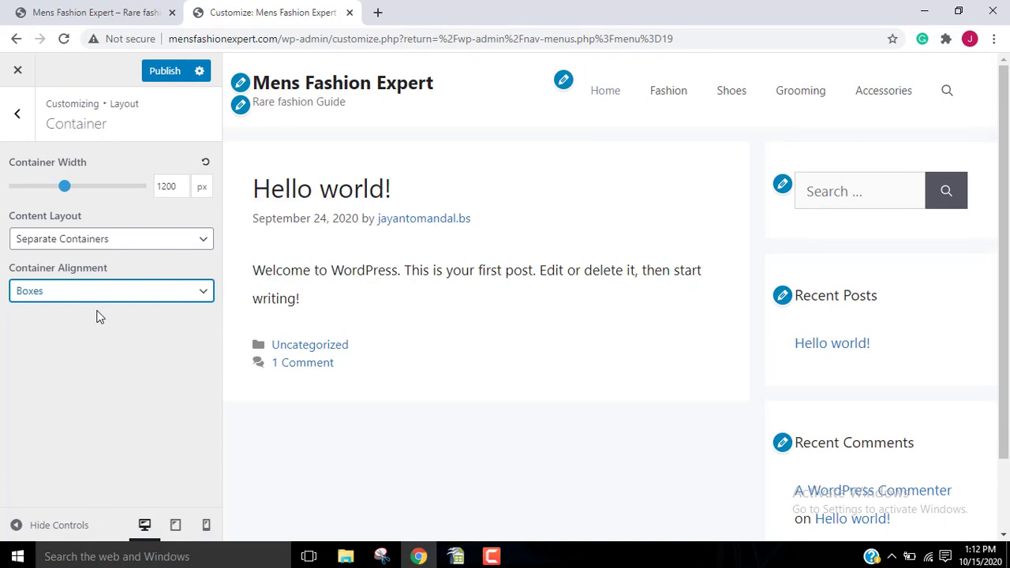
click(97, 292)
click(62, 322)
drag(64, 189, 64, 190)
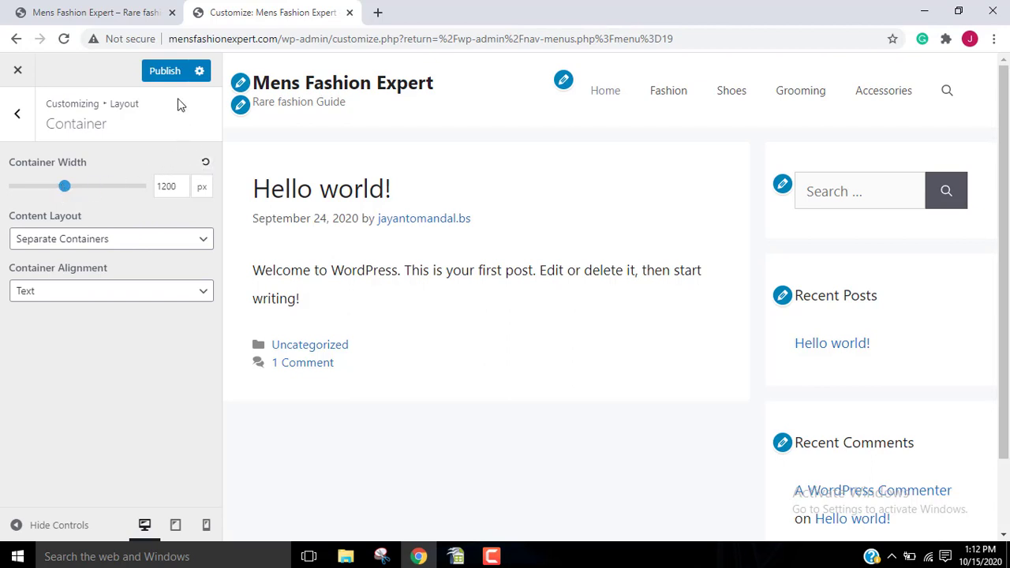
click(174, 71)
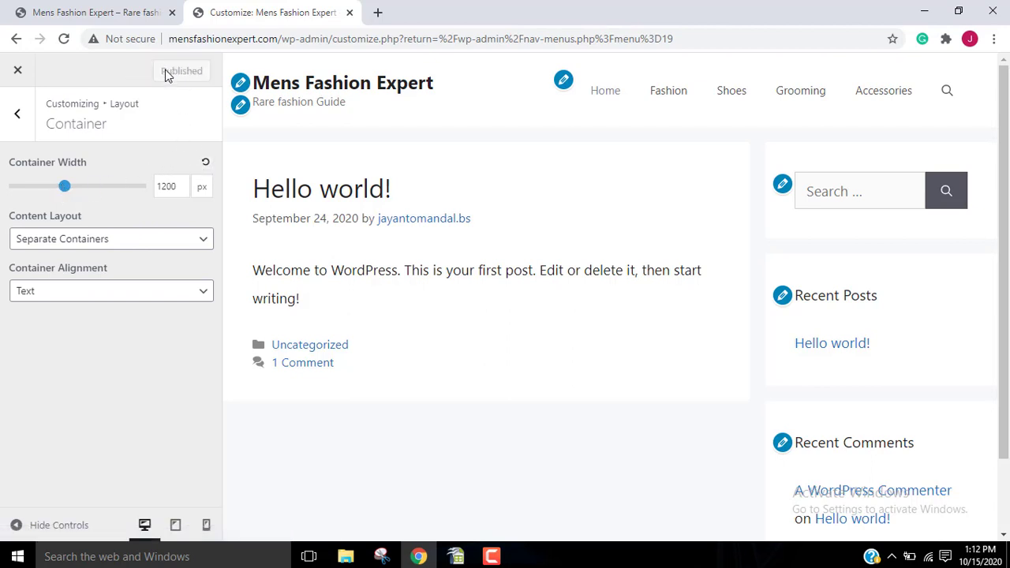
Step: Open the Header layout settings and apply the Default header preset
click(17, 114)
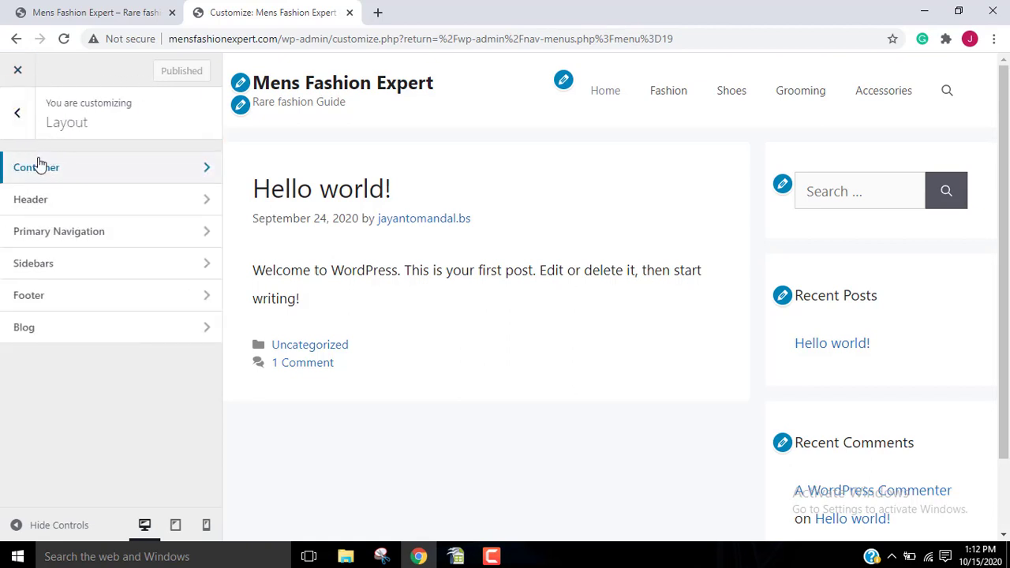
click(79, 201)
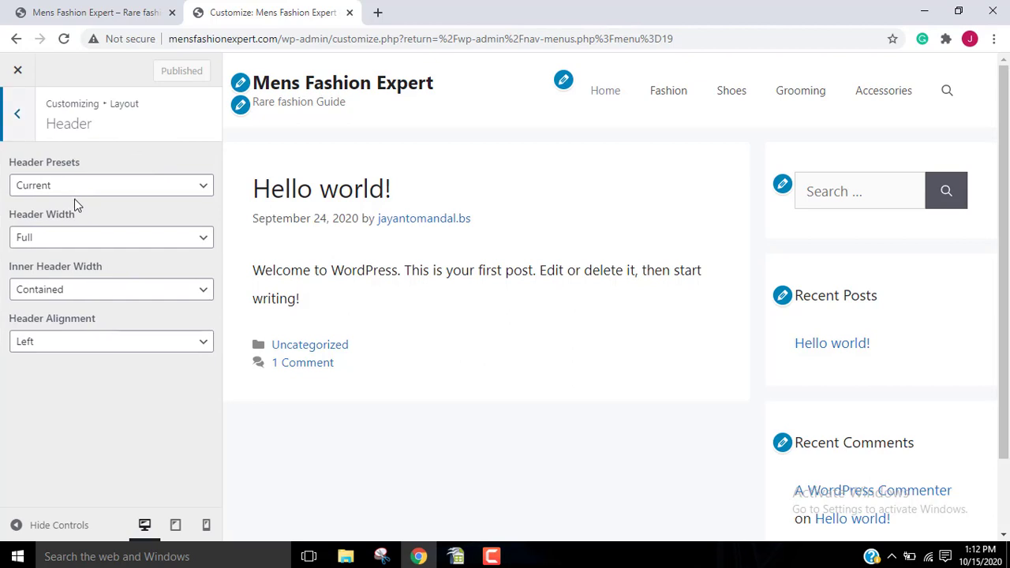
click(136, 189)
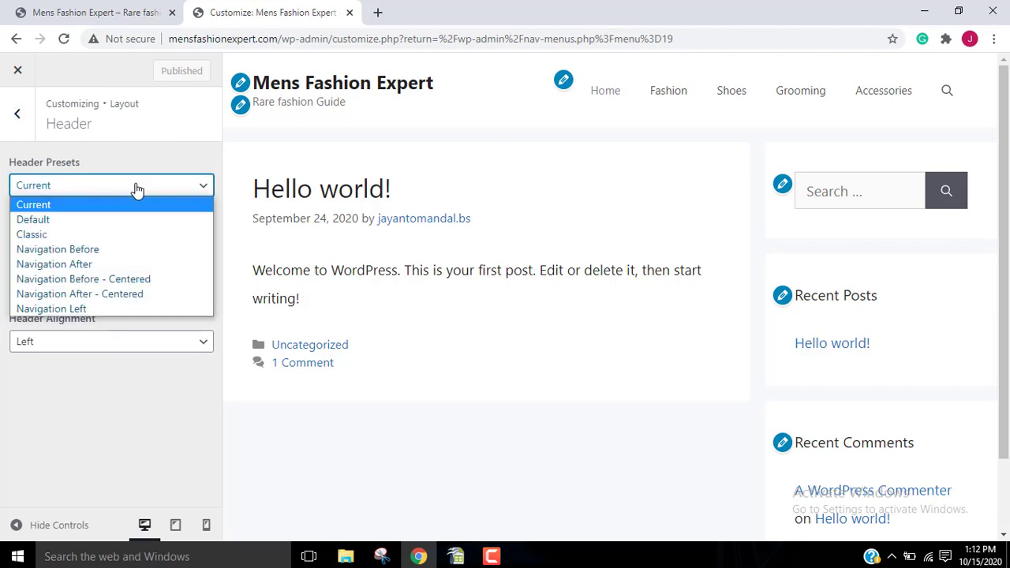
click(76, 223)
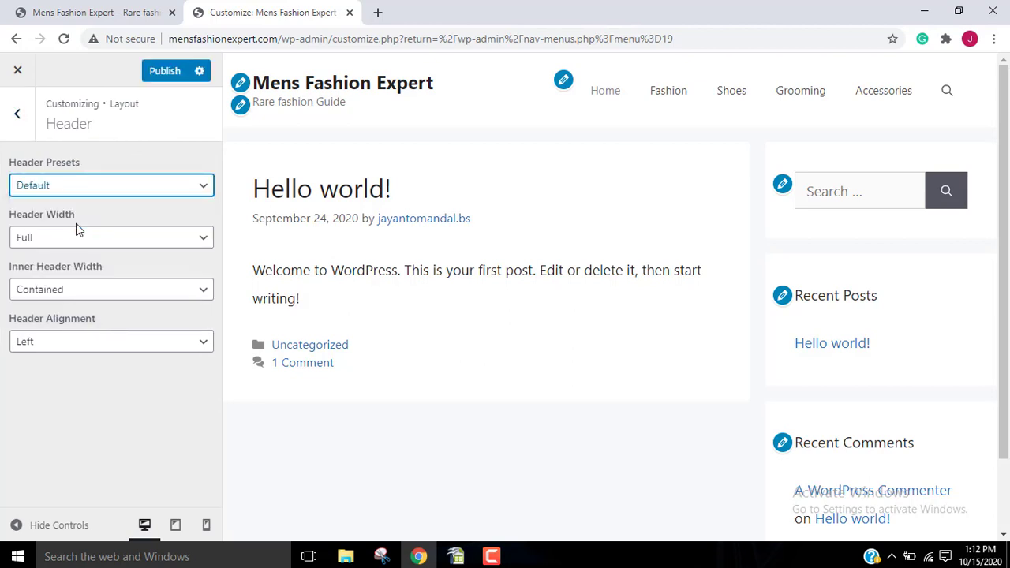
Step: Try the Classic, Navigation Before, Navigation After and Navigation Before - Centered header presets in turn
click(113, 189)
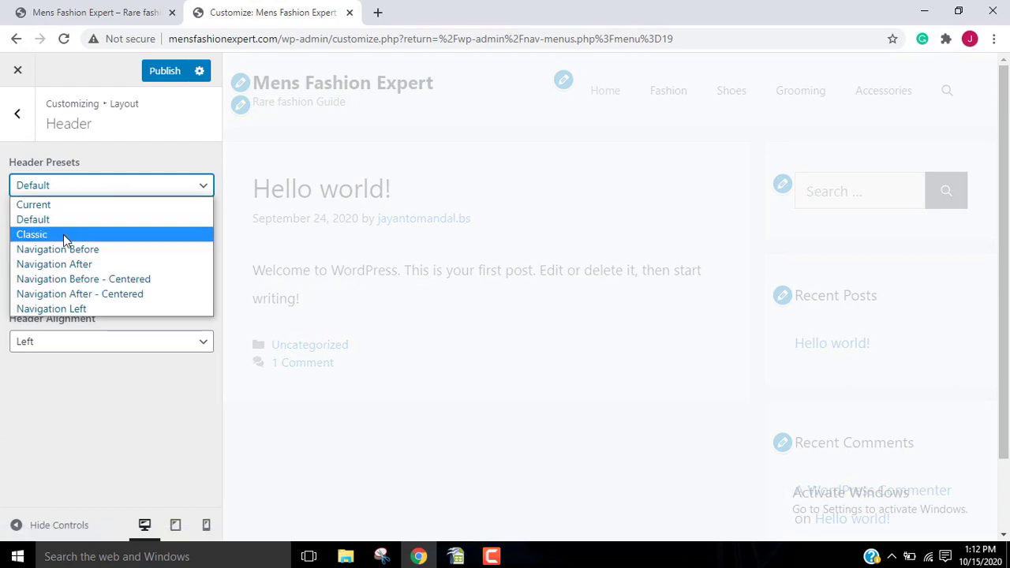
click(64, 234)
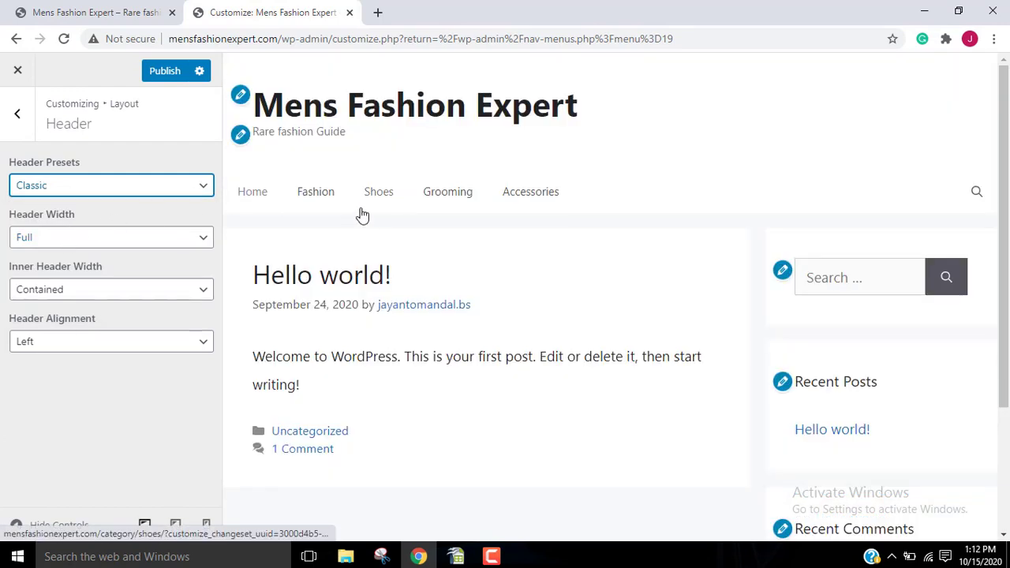
click(131, 189)
click(86, 249)
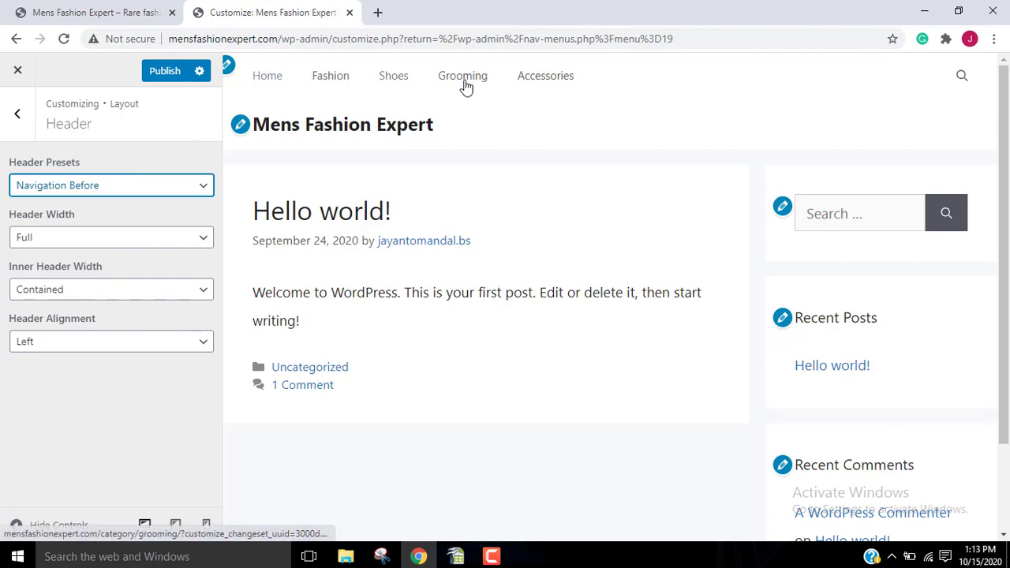
click(95, 186)
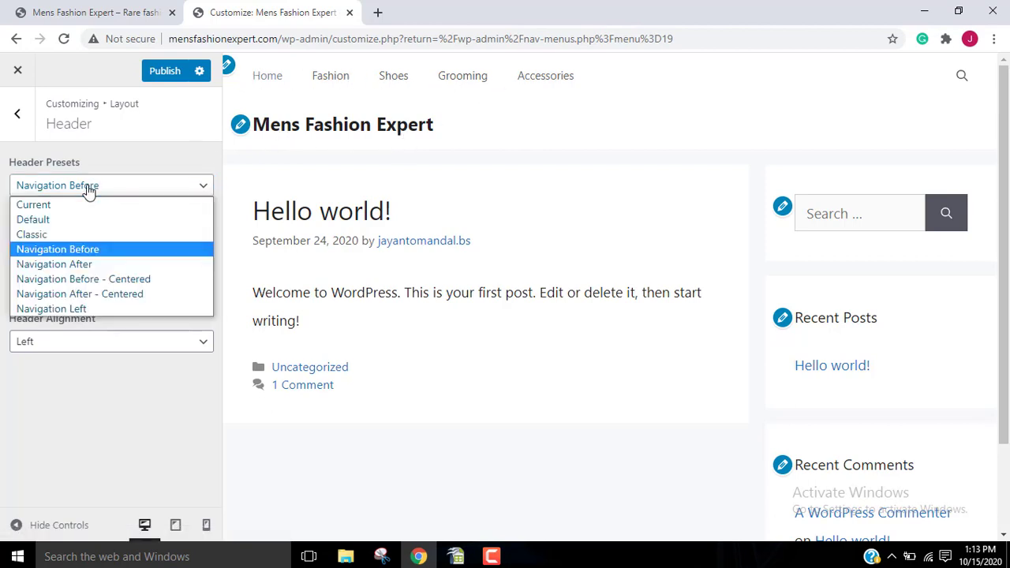
click(63, 265)
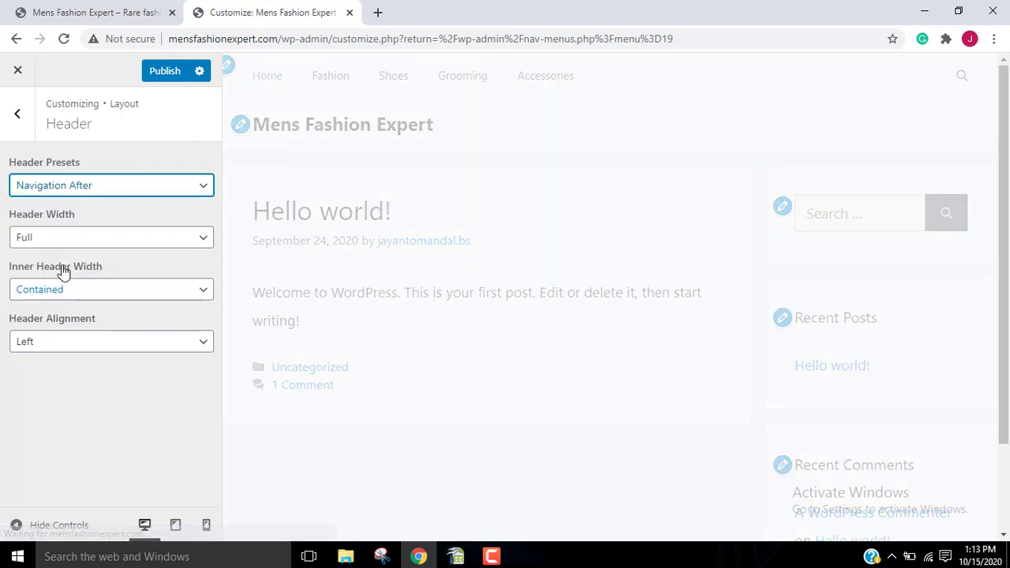
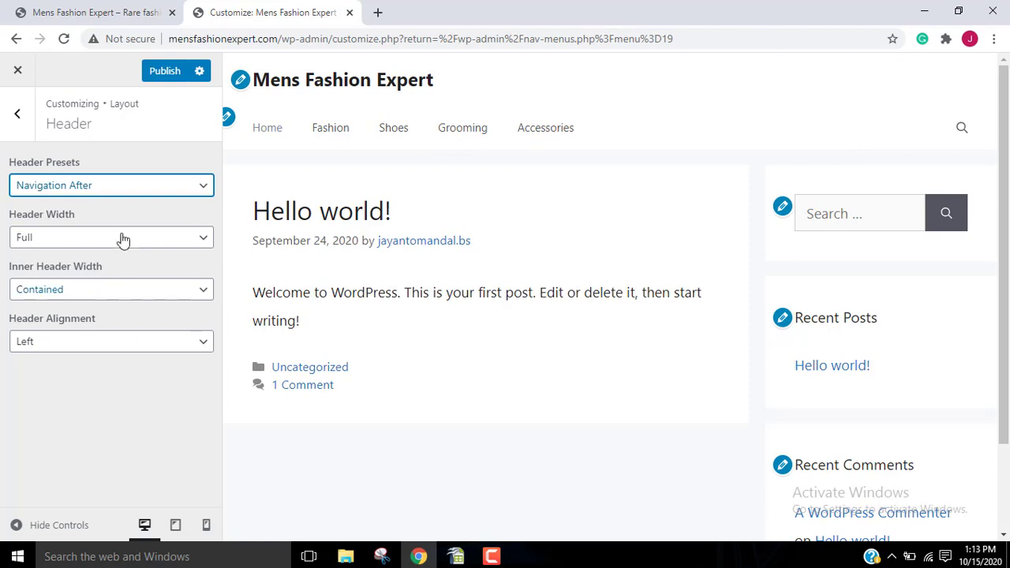
click(122, 189)
click(90, 279)
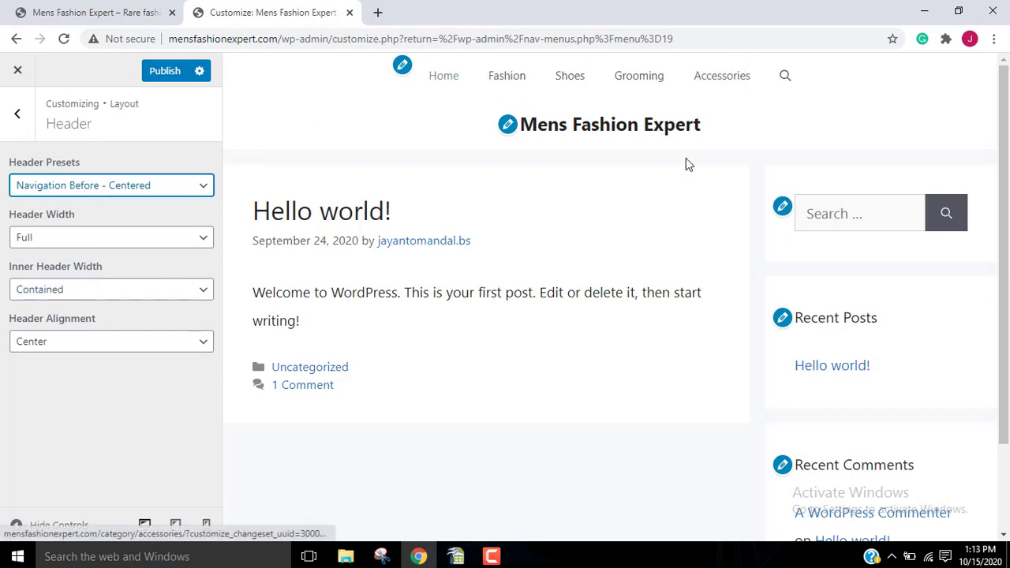
Step: Compare the Navigation After - Centered and Navigation Left header presets, and settle on Navigation After - Centered
click(135, 189)
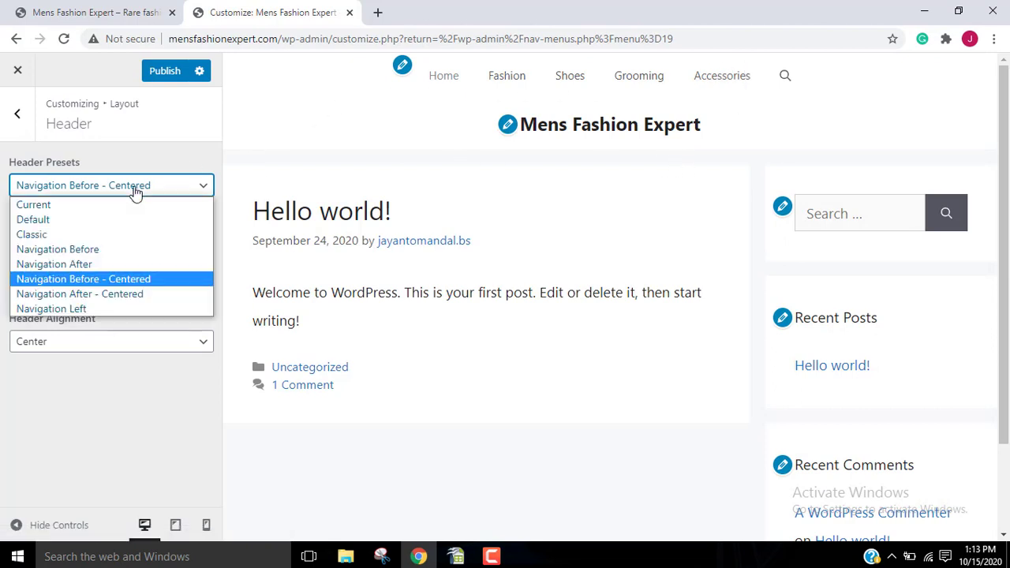
click(74, 294)
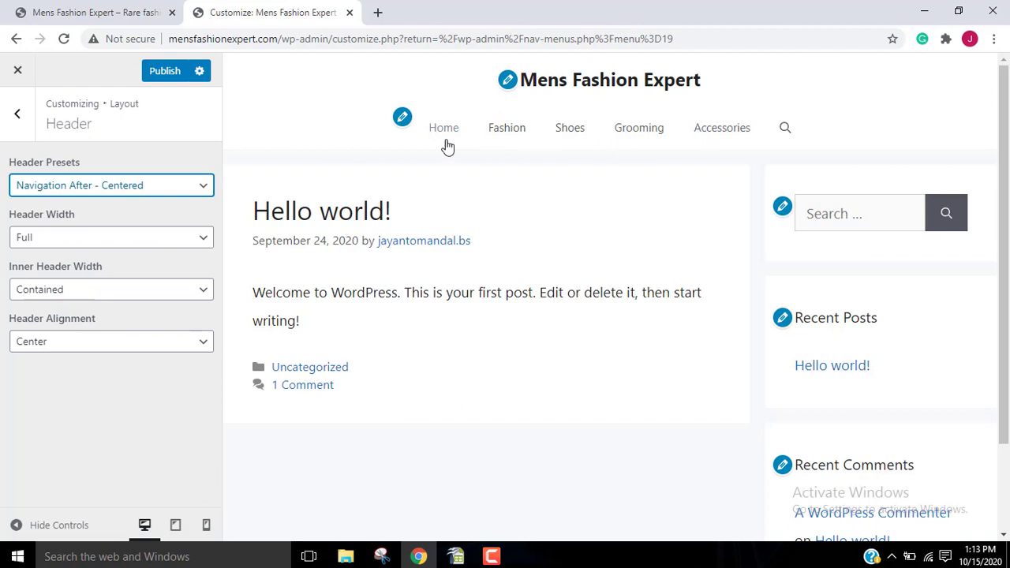
click(107, 190)
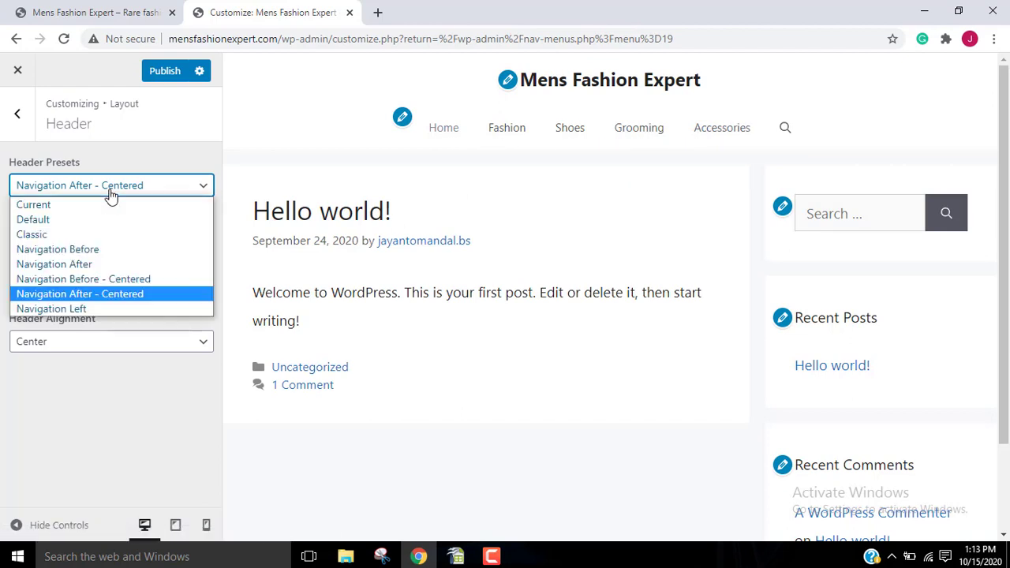
click(67, 308)
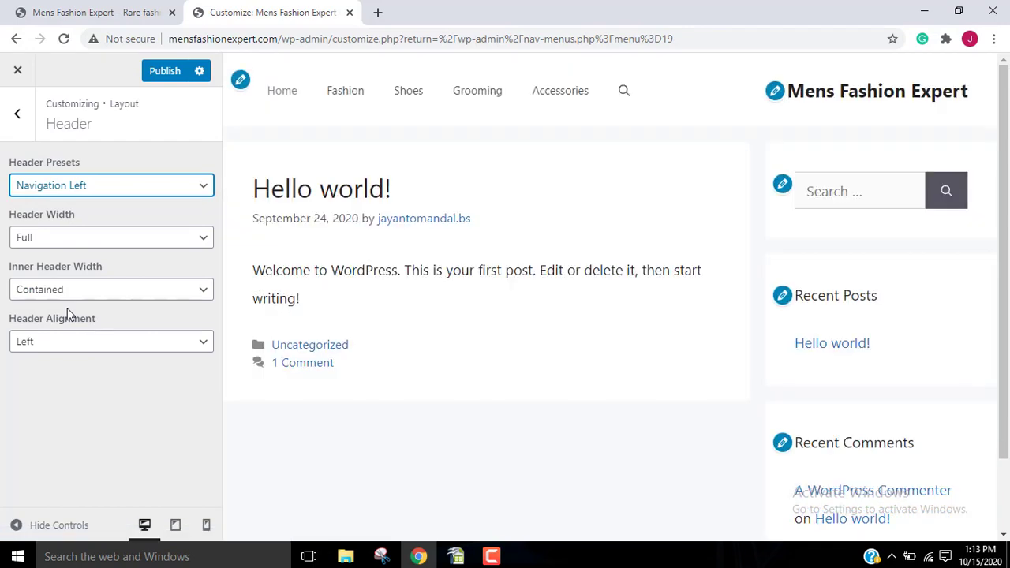
click(99, 186)
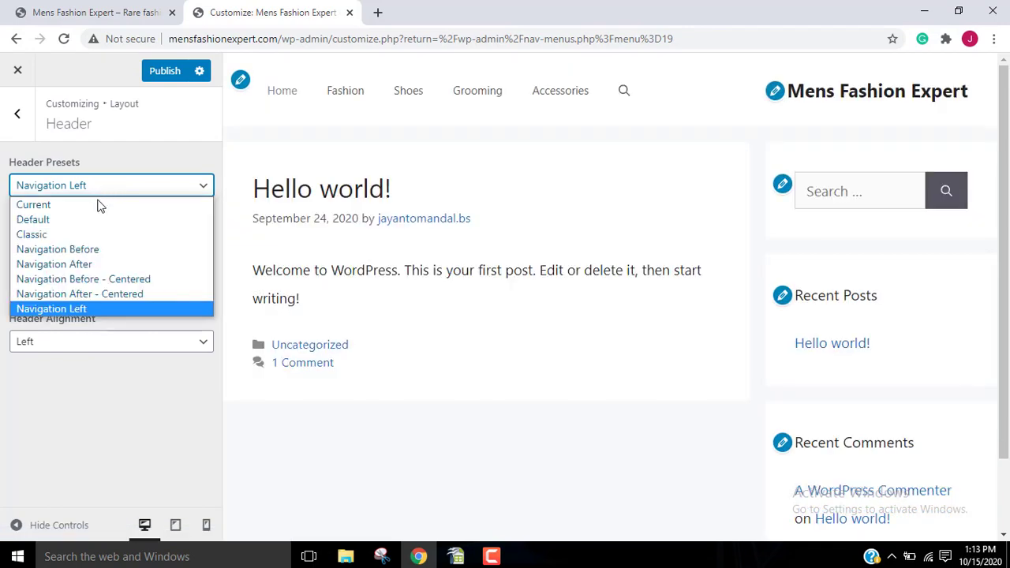
click(88, 293)
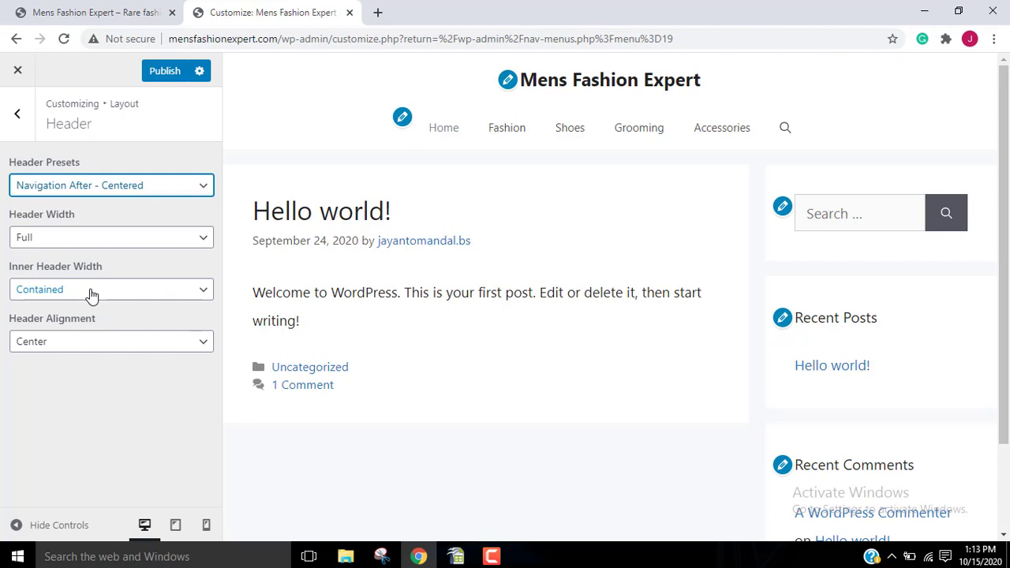
Step: Try the Contained header width, set it back to Full, and set the inner header width to Full
click(111, 239)
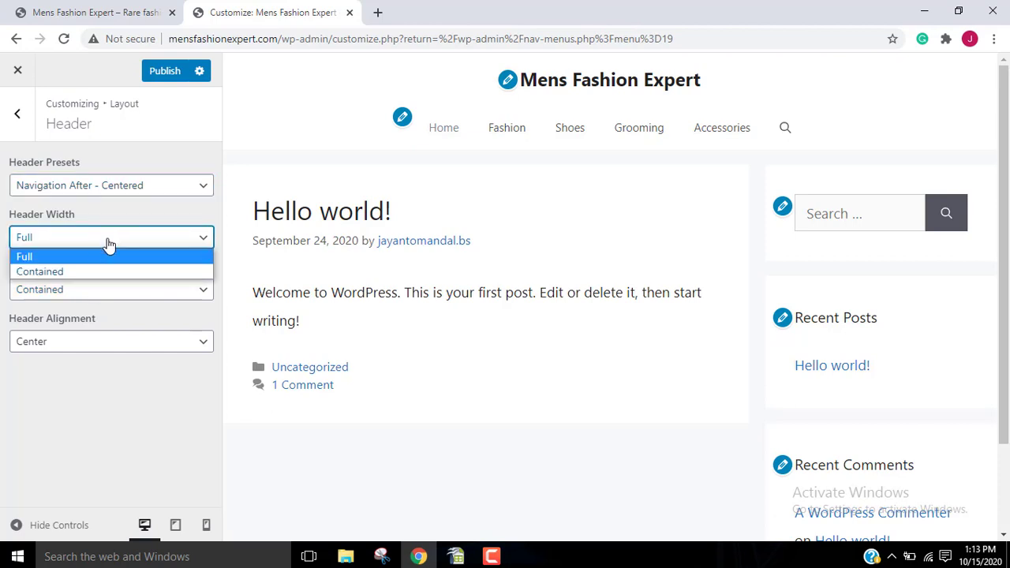
click(78, 267)
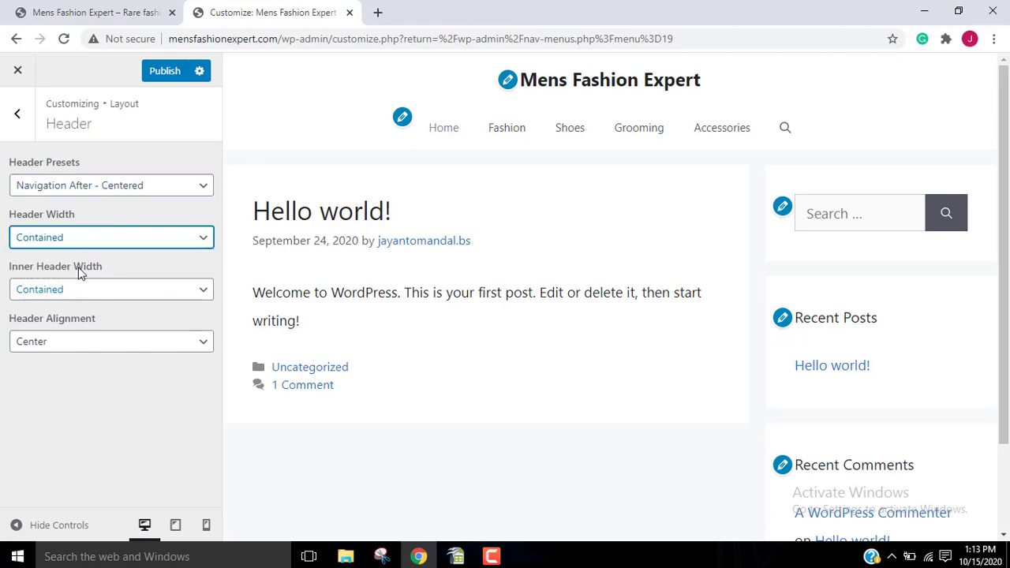
click(107, 241)
click(89, 254)
click(75, 290)
click(55, 321)
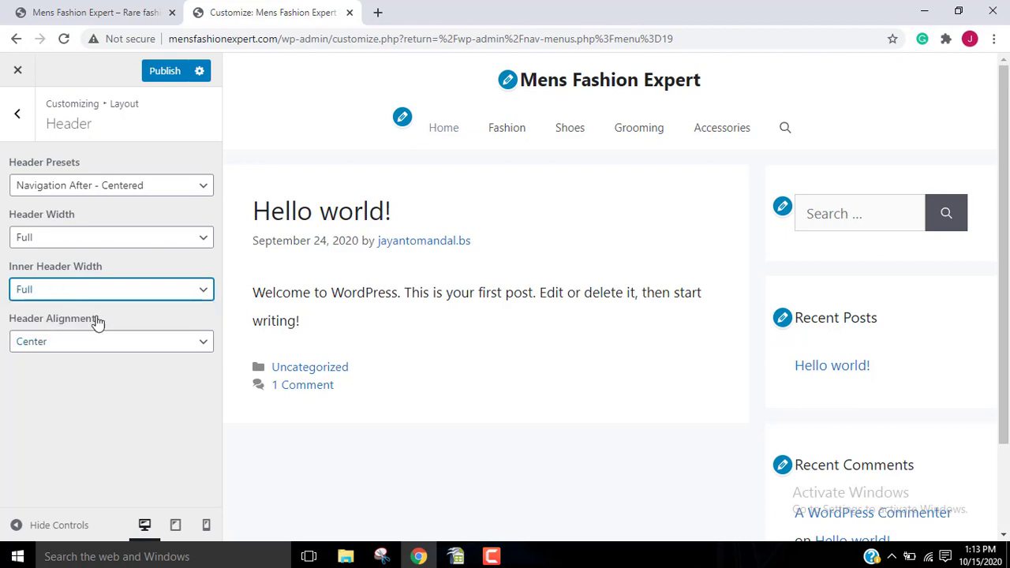
Step: Try the Left and Right header alignments, and set the alignment back to Center
click(87, 341)
click(68, 361)
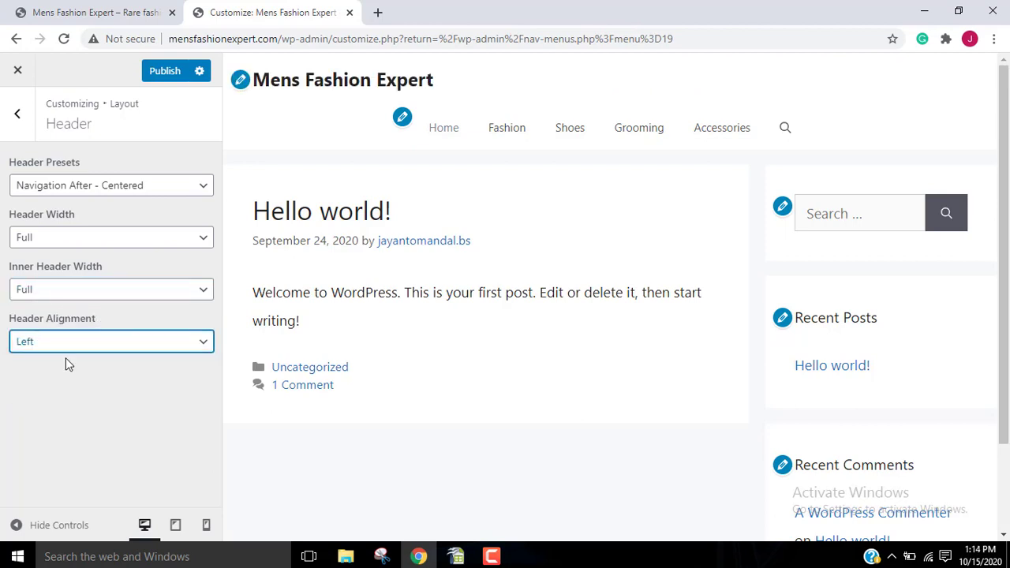
click(88, 344)
click(73, 390)
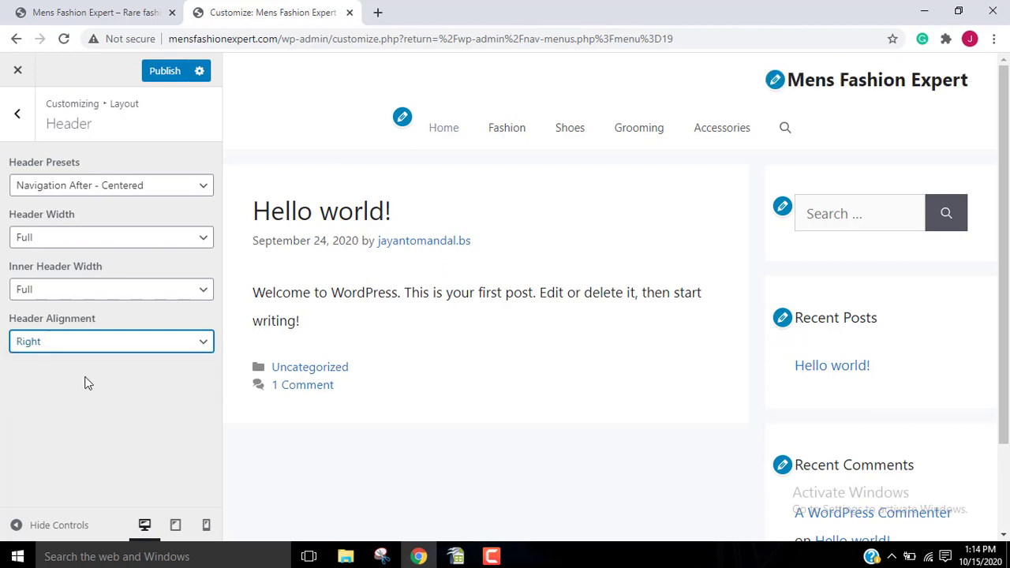
click(121, 346)
click(75, 376)
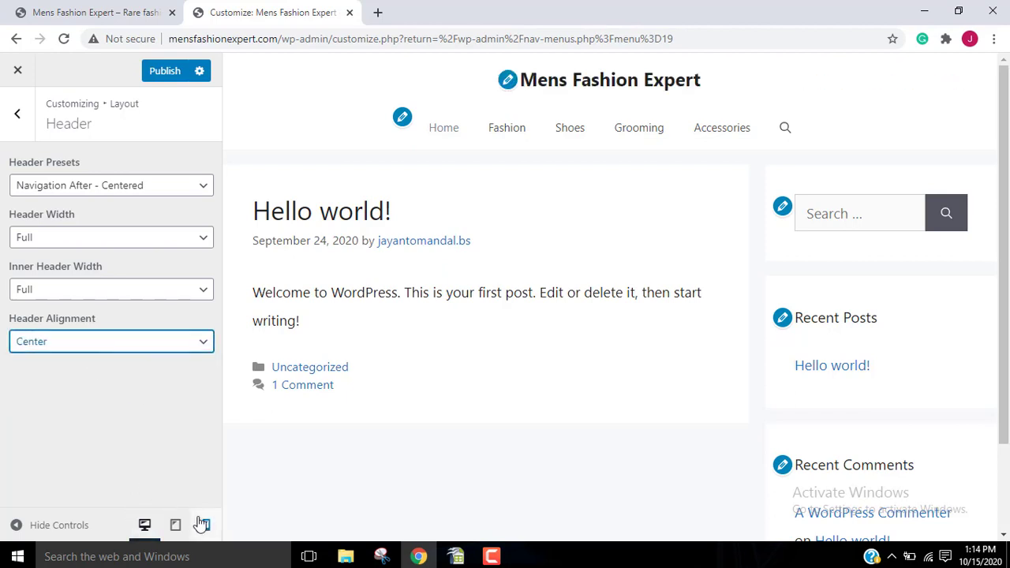
Step: Preview the new header at tablet and mobile sizes, looking through the whole mobile page
click(177, 525)
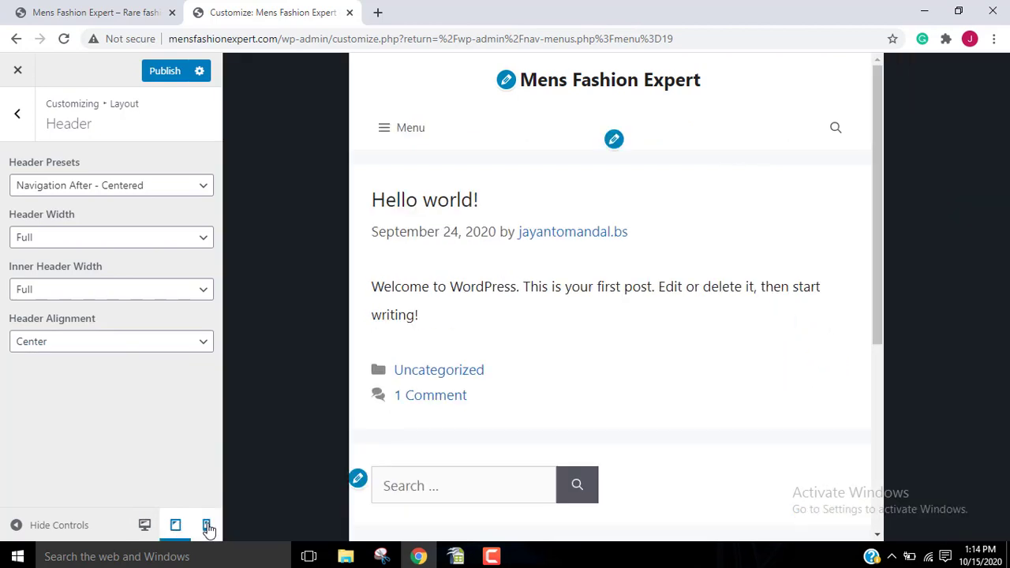
click(207, 525)
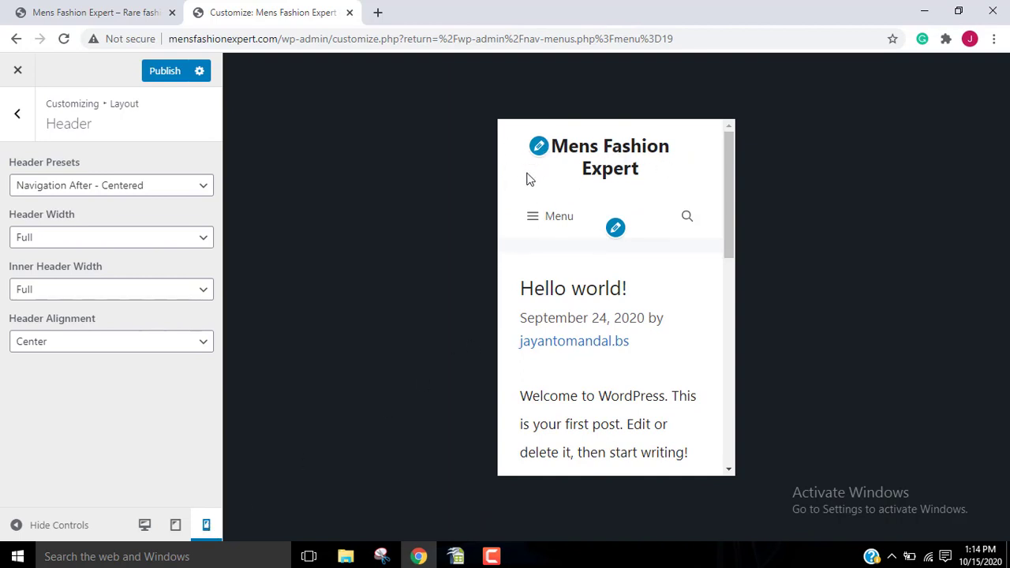
scroll(667, 360, down, 10)
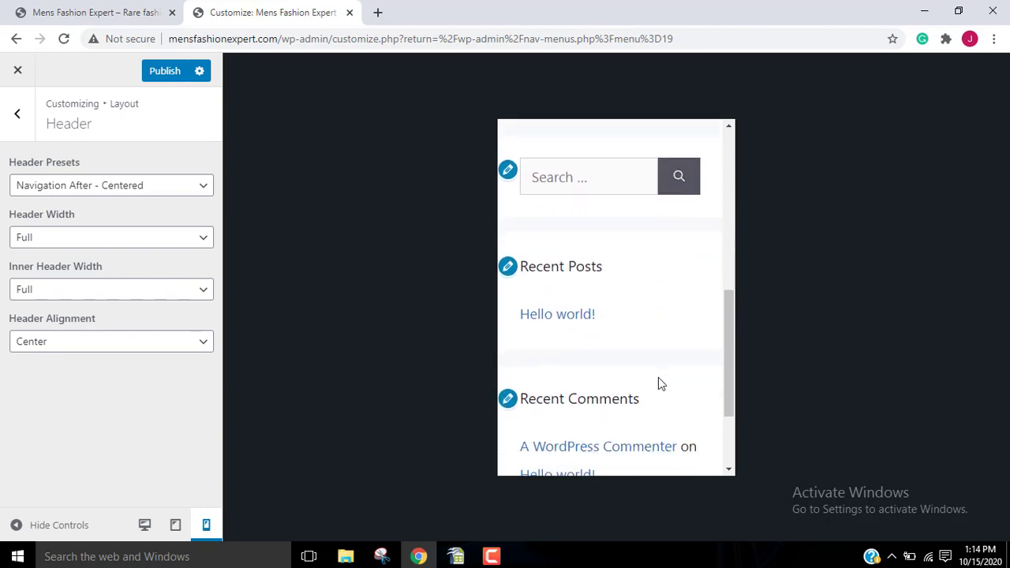
scroll(656, 386, up, 10)
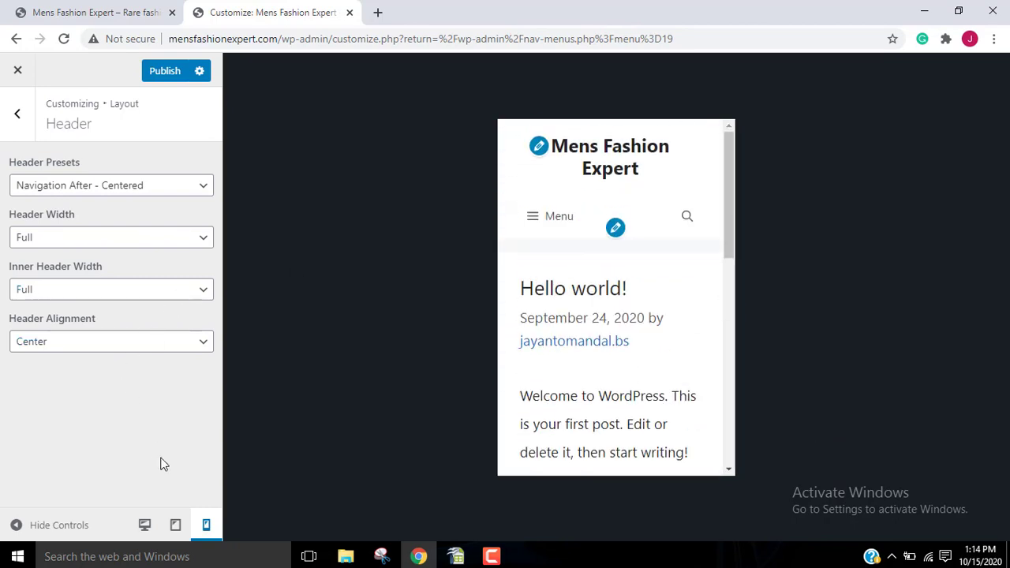
Step: Publish the header settings, and open the Primary Navigation layout settings with the desktop preview
click(165, 71)
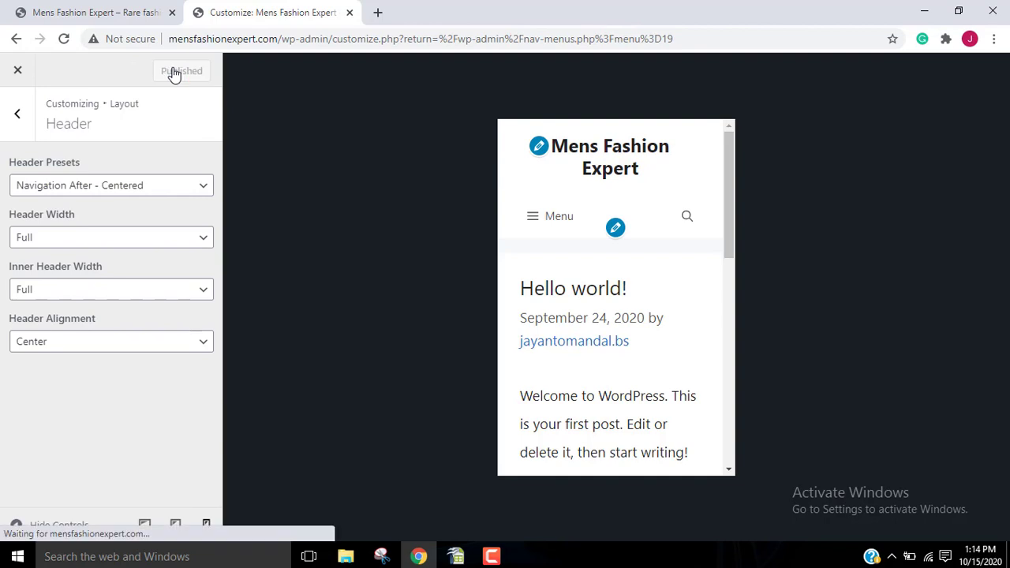
click(19, 117)
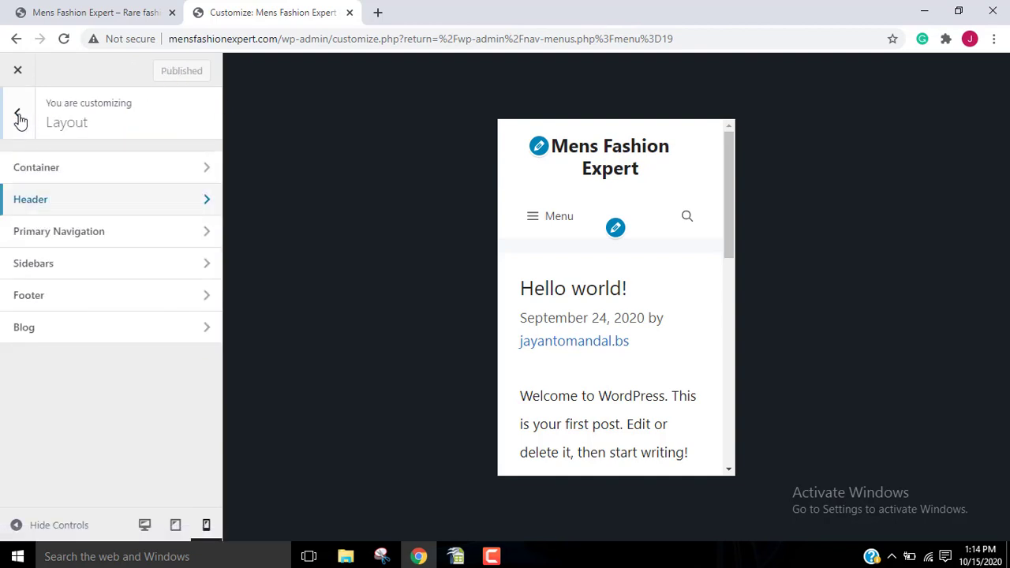
click(57, 235)
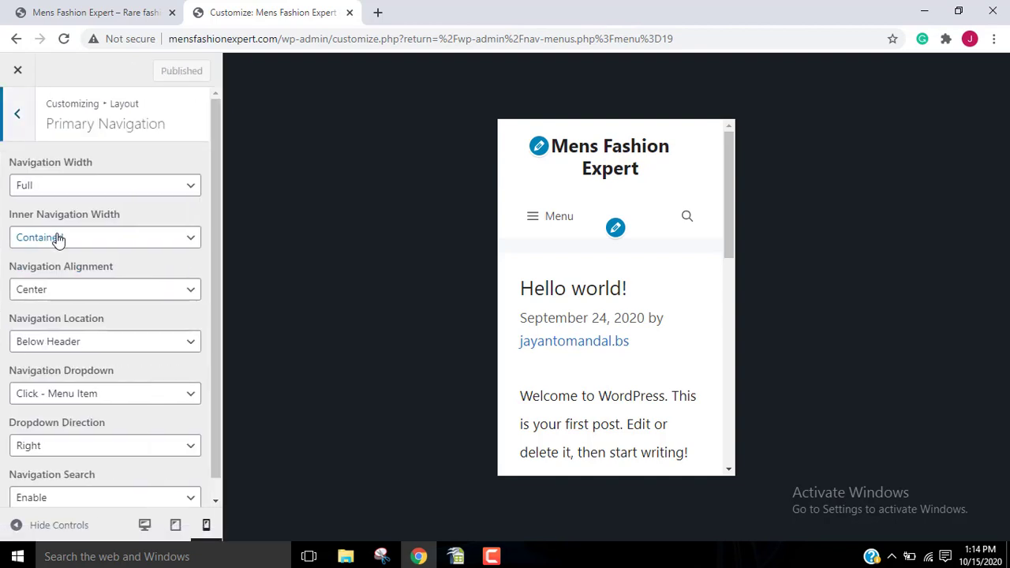
click(144, 526)
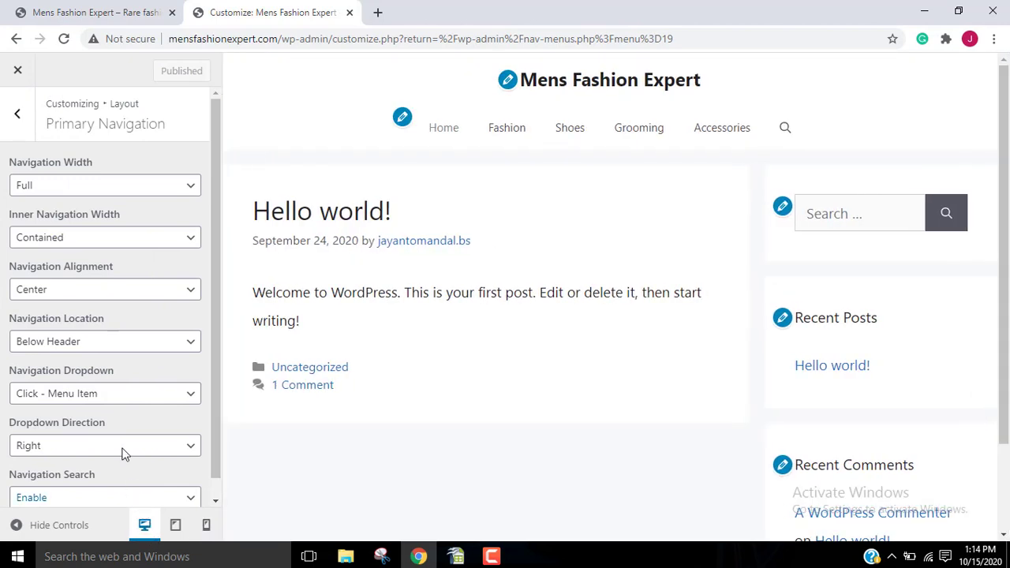
Step: Try the Contained navigation width, set it back to Full, and set the inner navigation width to Full
click(108, 188)
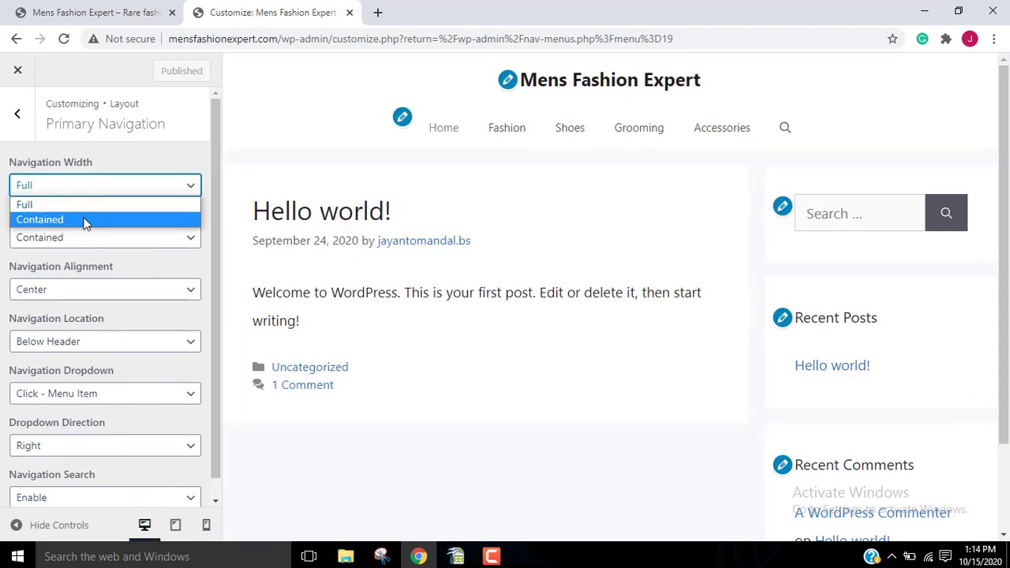
click(85, 221)
click(99, 189)
click(87, 205)
click(74, 236)
click(53, 270)
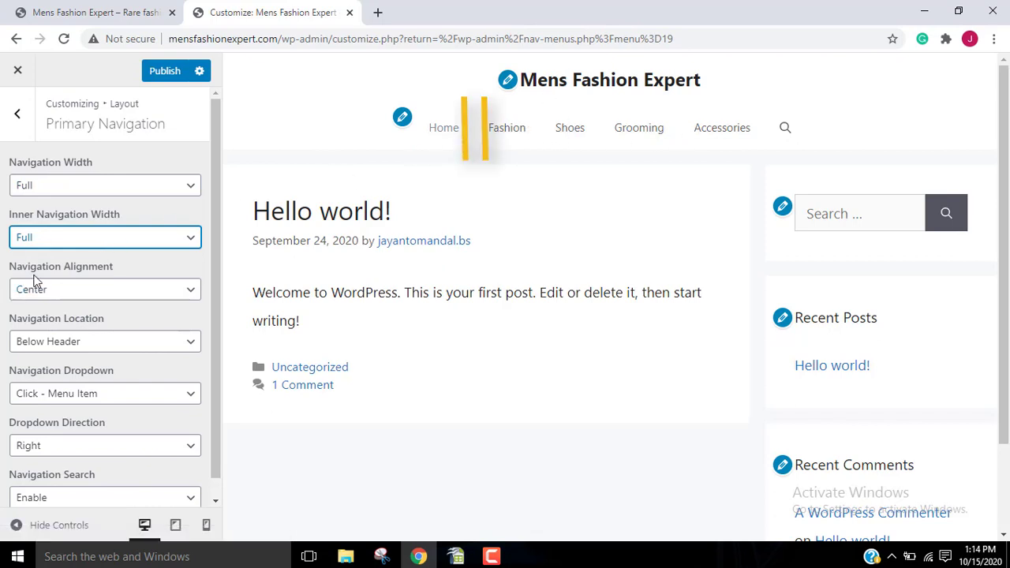
Step: Set the primary navigation's alignment to Right
click(83, 292)
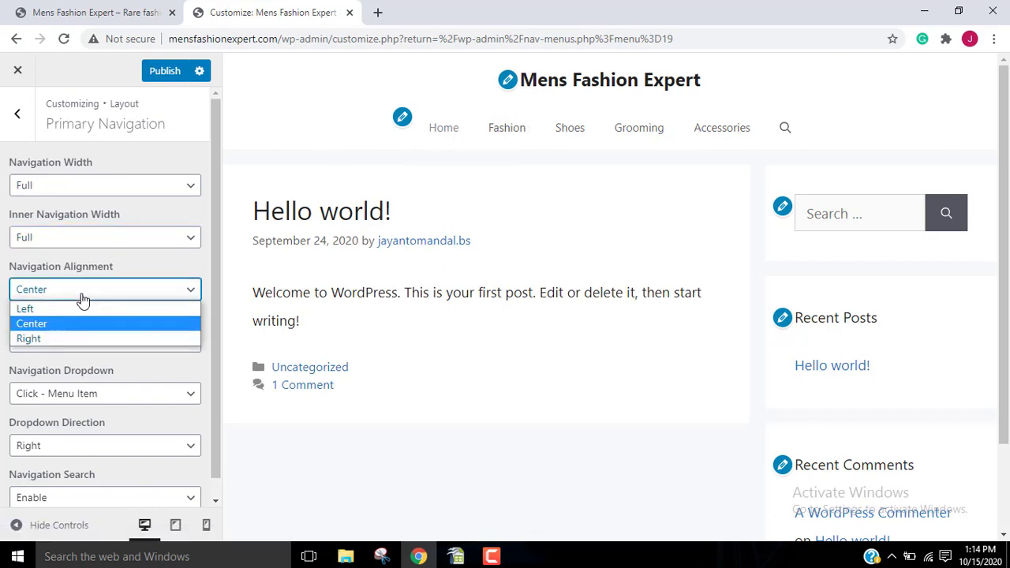
click(53, 337)
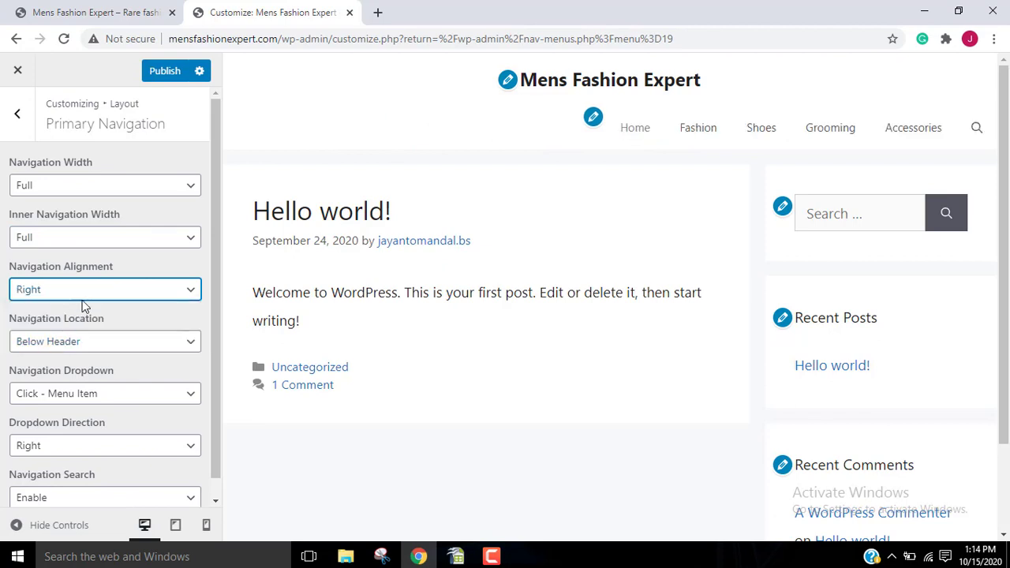
Step: Try the Left alignment for the primary navigation, and set its alignment to Center
click(79, 293)
click(62, 305)
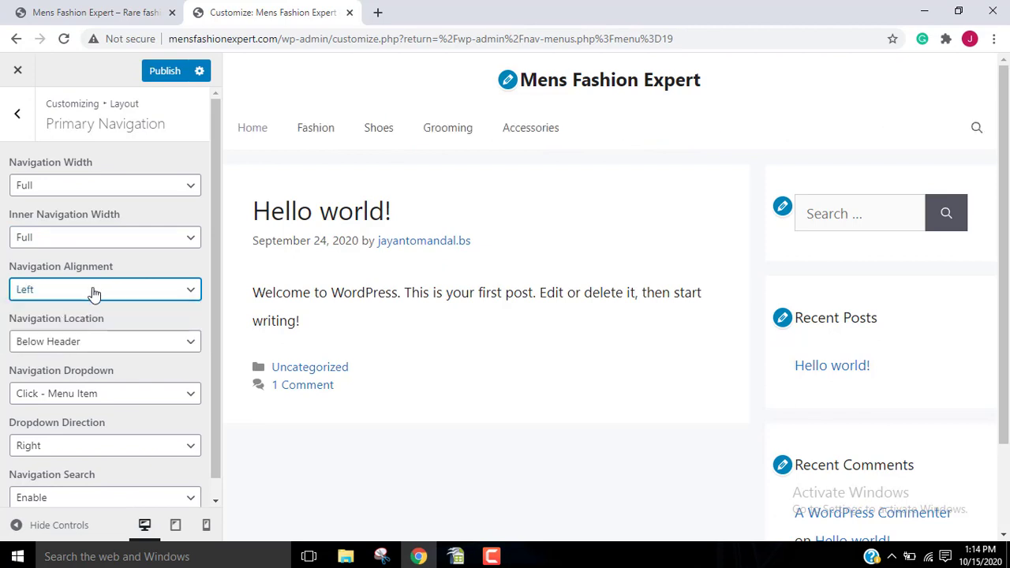
click(91, 292)
click(63, 325)
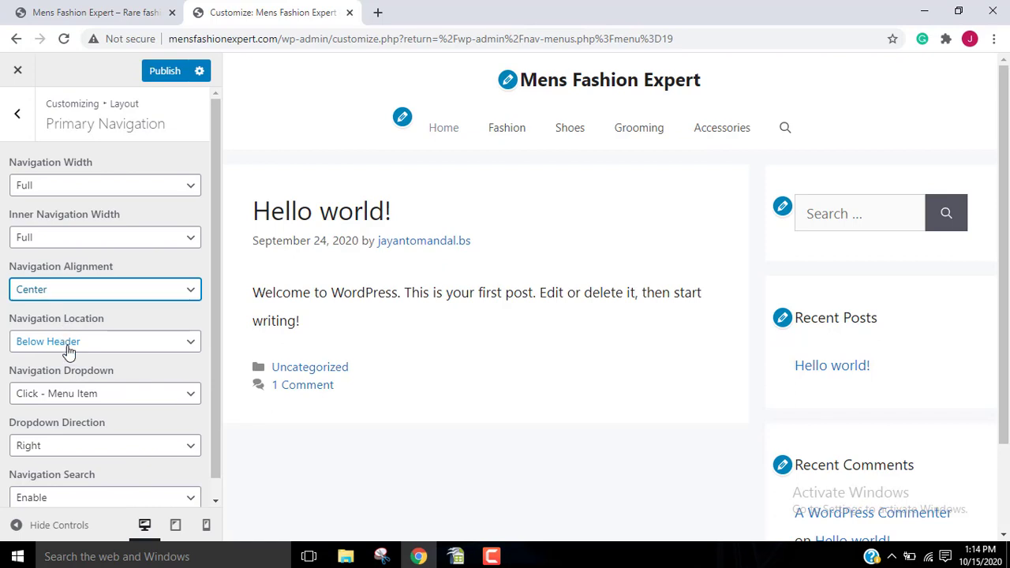
Step: Try the Above Header navigation location, and switch the location to Float Right
click(69, 347)
click(52, 377)
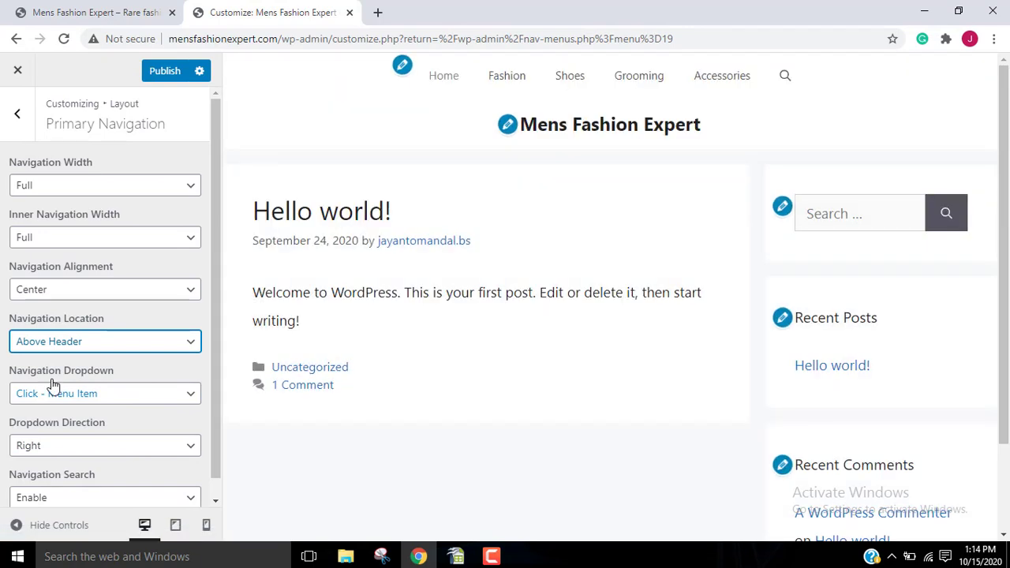
click(75, 346)
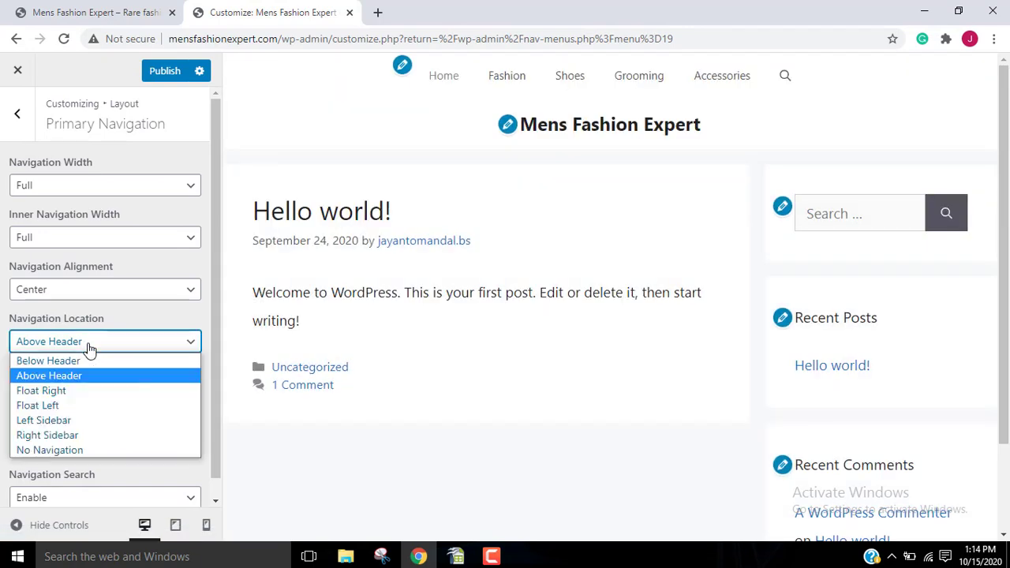
click(53, 391)
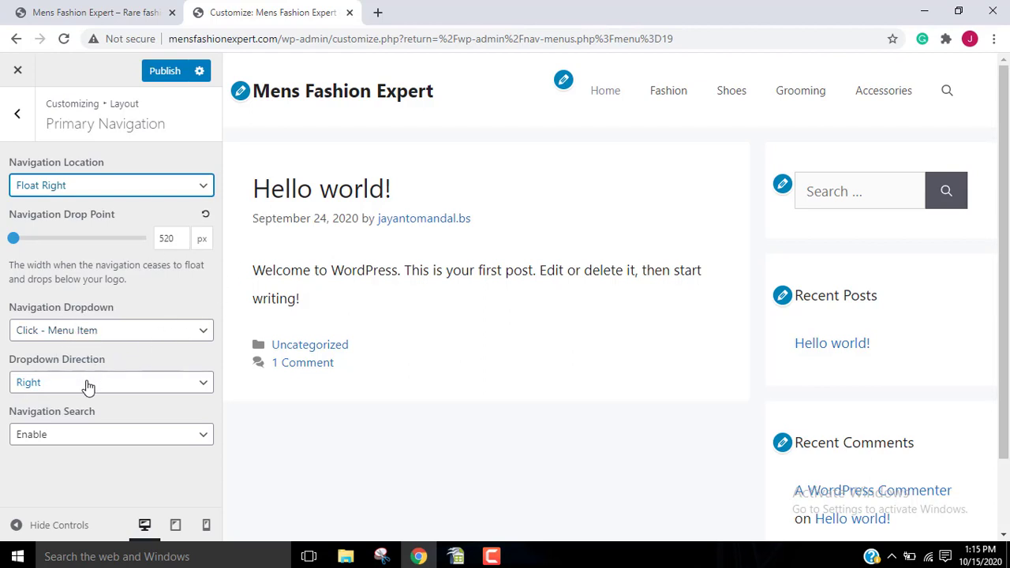
Step: Review the navigation dropdown, dropdown direction and navigation search options, keeping Click - Menu Item, Right and Enable
click(133, 331)
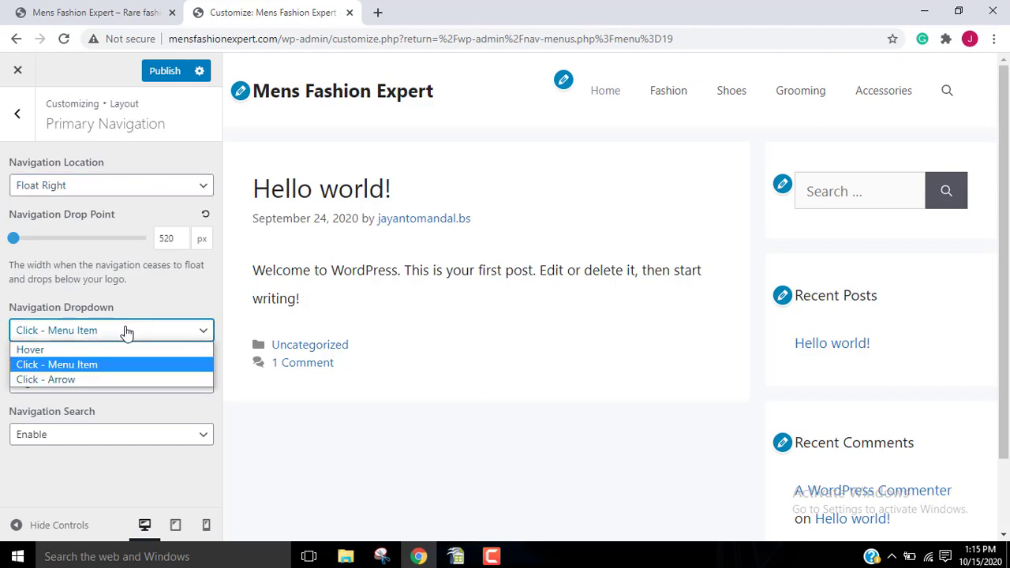
click(104, 367)
click(95, 382)
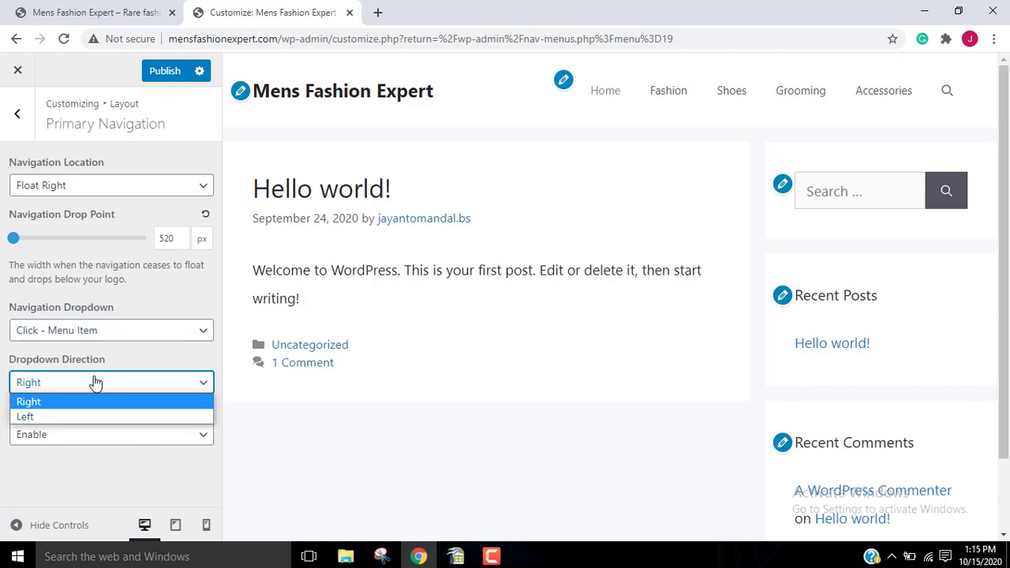
click(78, 401)
click(68, 433)
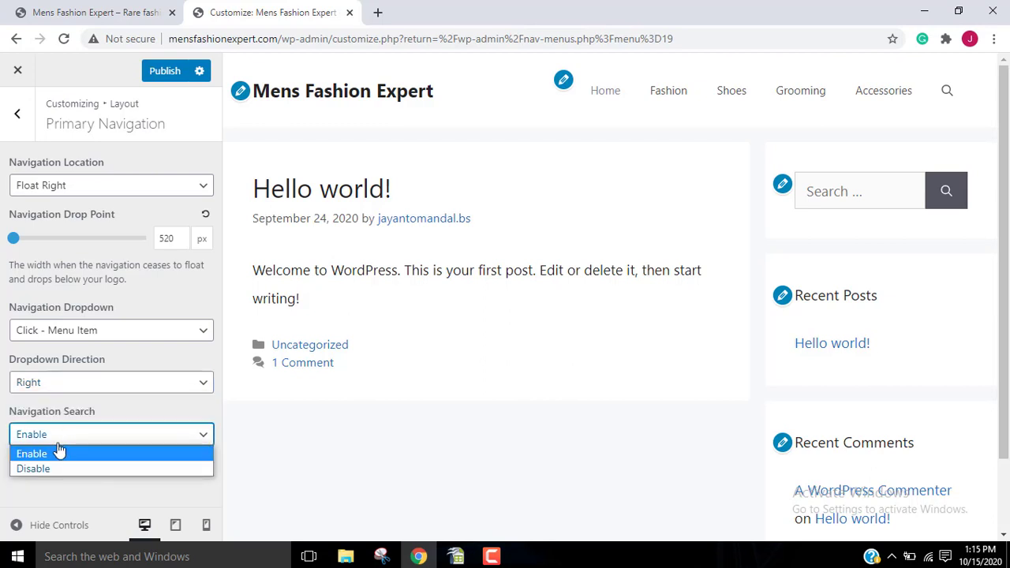
click(53, 454)
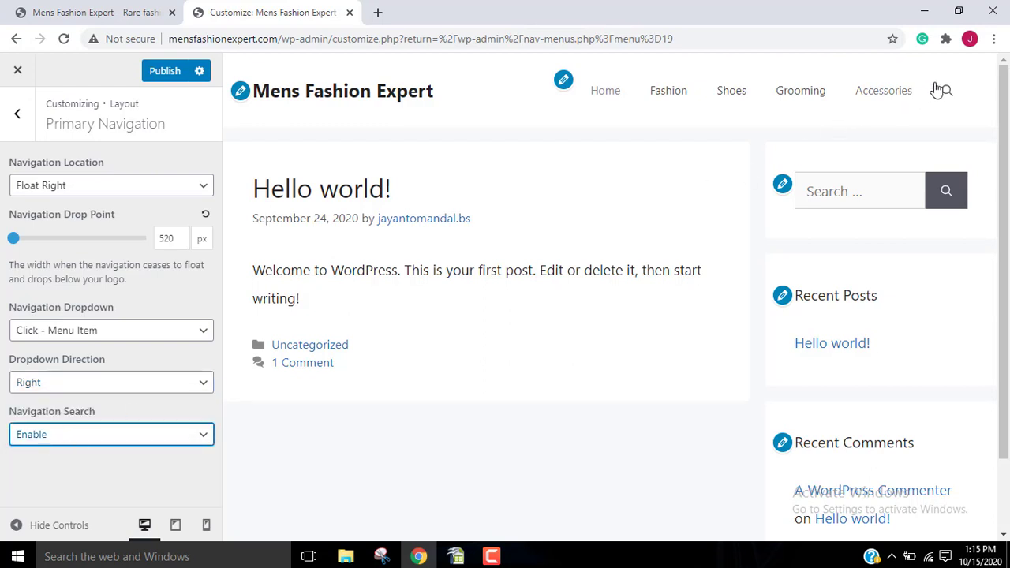
Step: Try disabling the navigation search, enable it again, and open and close the search field in the preview's navigation
click(142, 440)
click(79, 467)
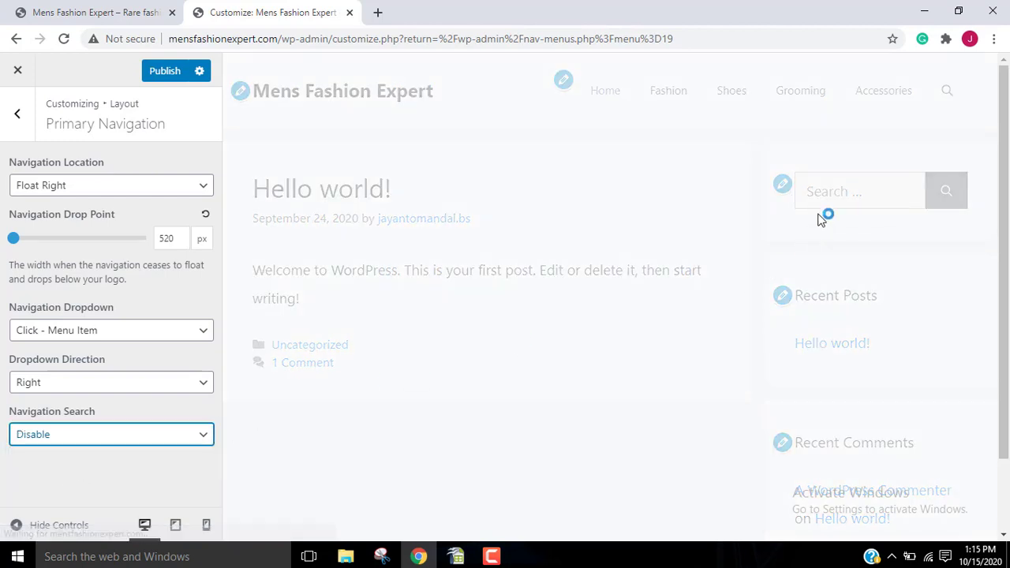
click(71, 439)
click(39, 454)
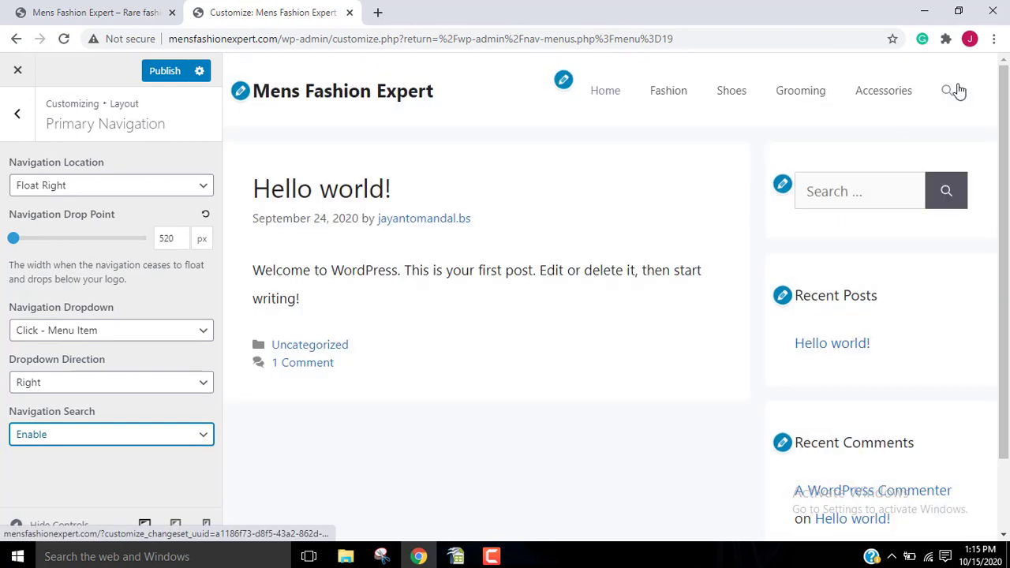
click(947, 93)
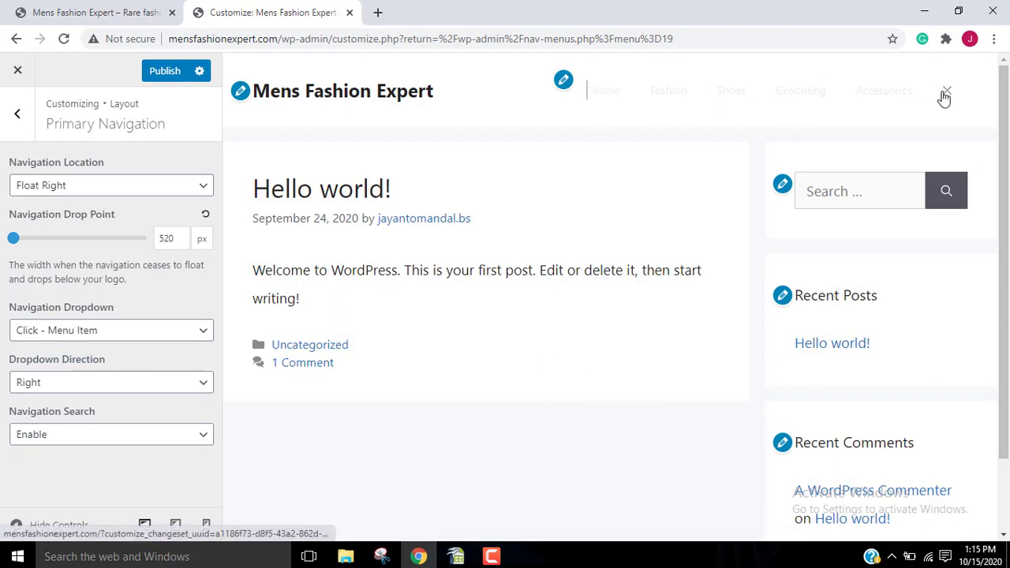
click(946, 91)
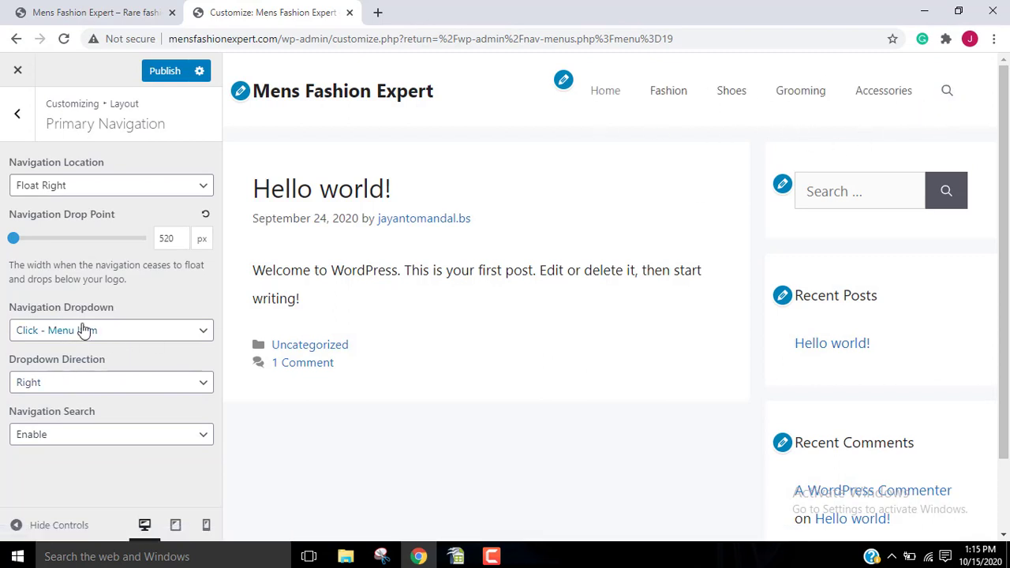
Step: Preview the floated navigation at mobile and tablet sizes, and return to the desktop preview
click(207, 526)
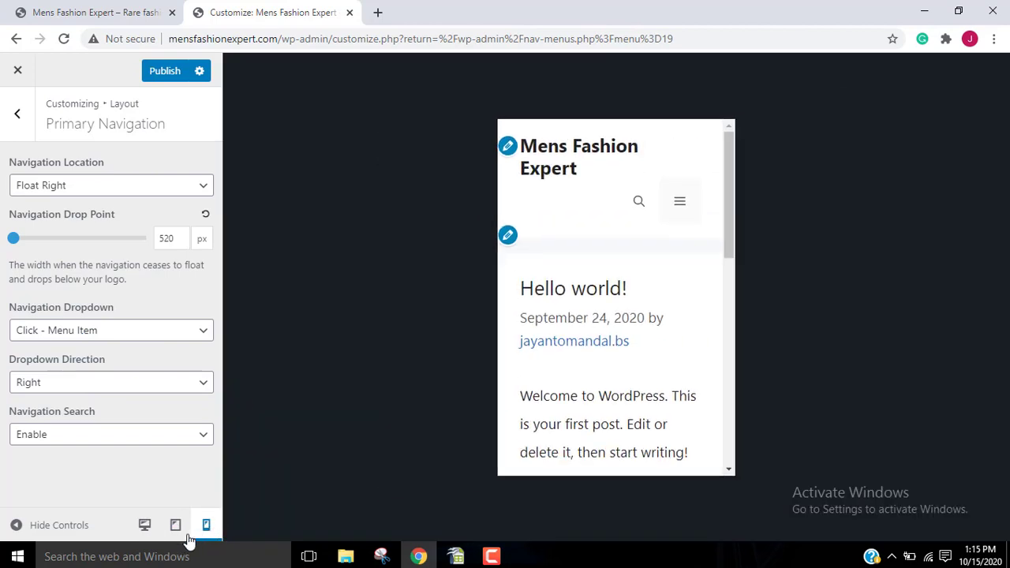
click(175, 525)
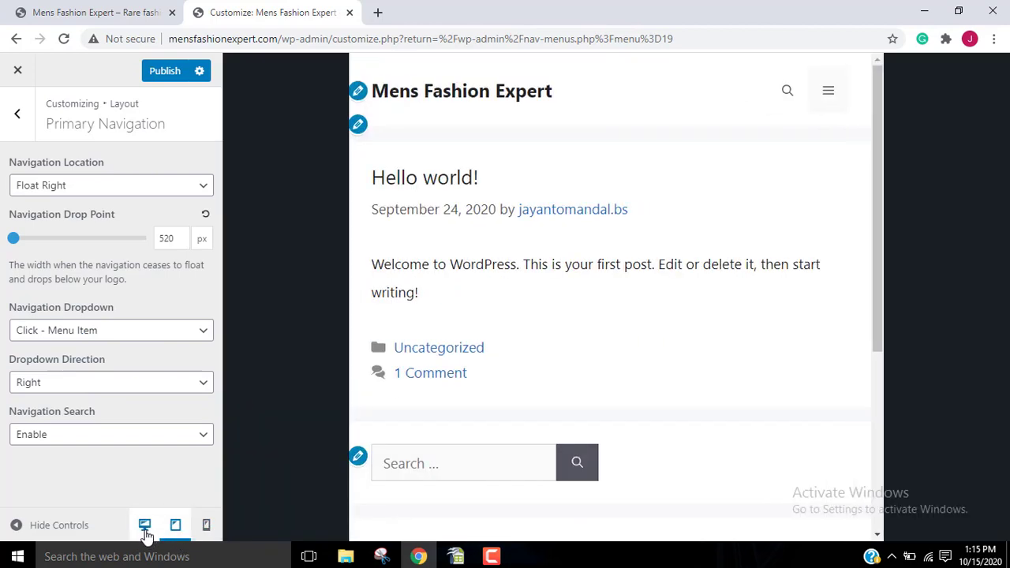
click(145, 525)
Step: Try the Right Sidebar navigation location, and set the location to Below Header
click(126, 185)
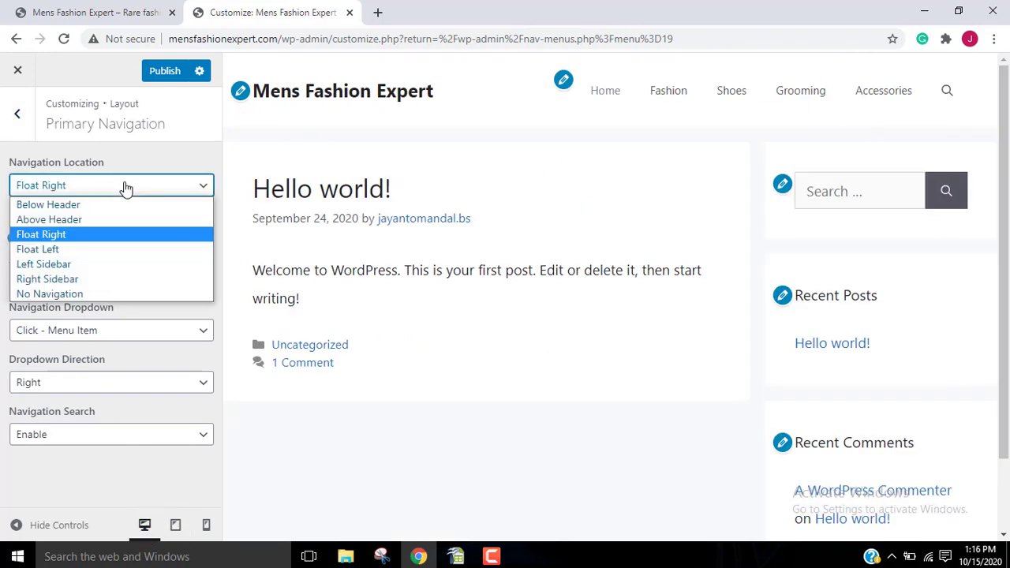
click(66, 280)
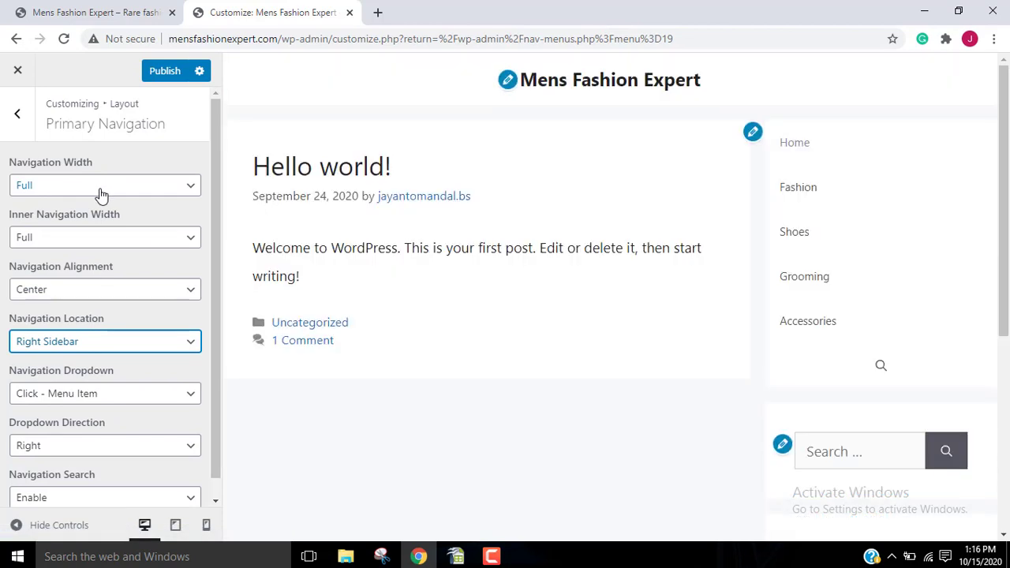
click(101, 195)
click(79, 268)
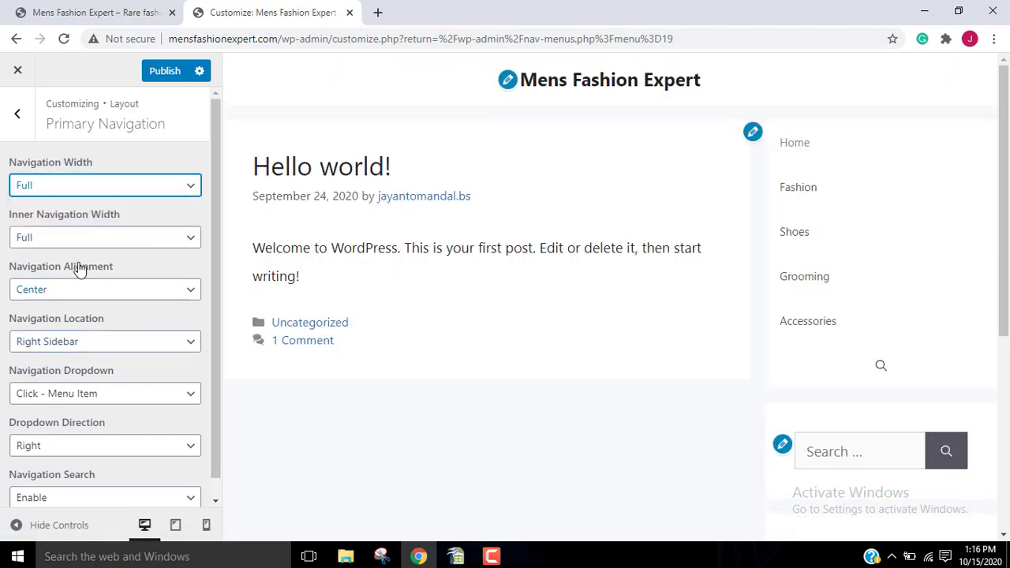
click(80, 343)
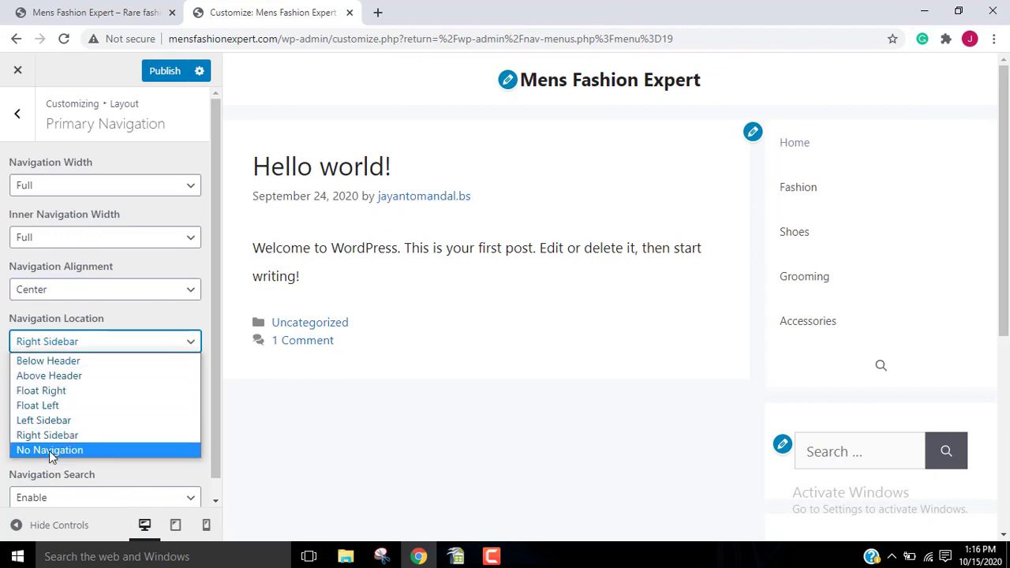
click(68, 362)
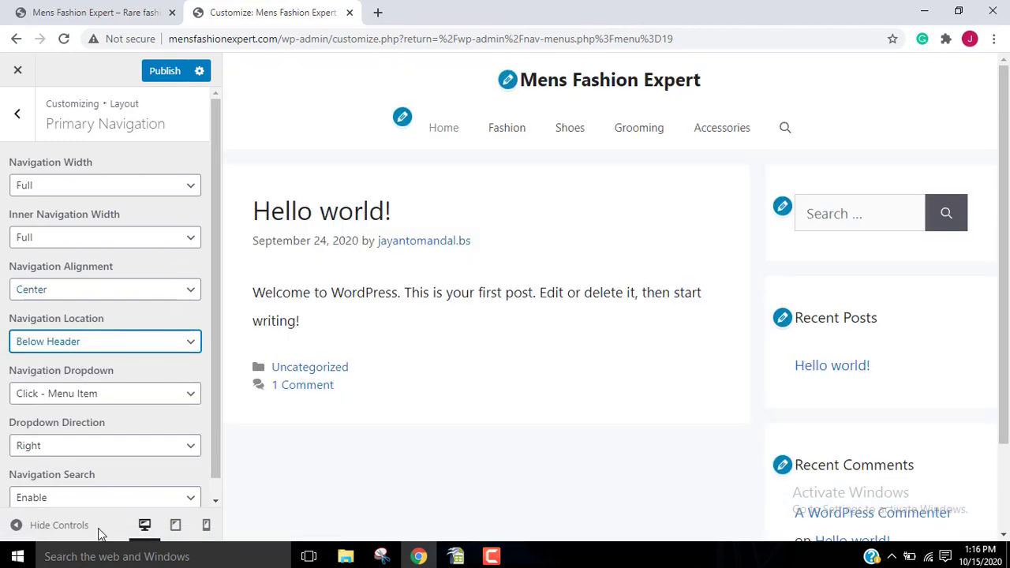
Step: Preview the centered navigation below the header at tablet and mobile sizes, and return to the desktop preview
click(173, 525)
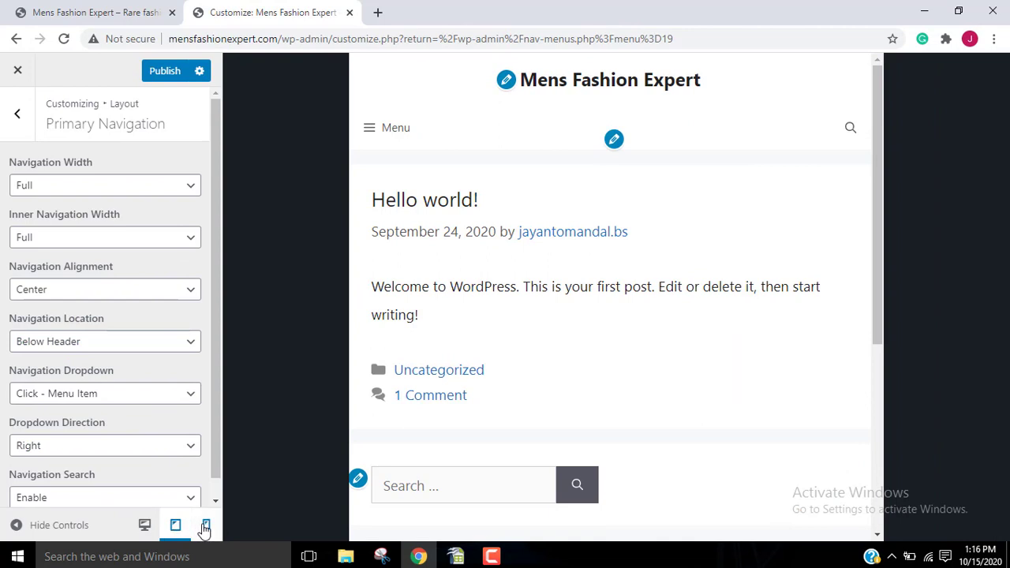
click(206, 527)
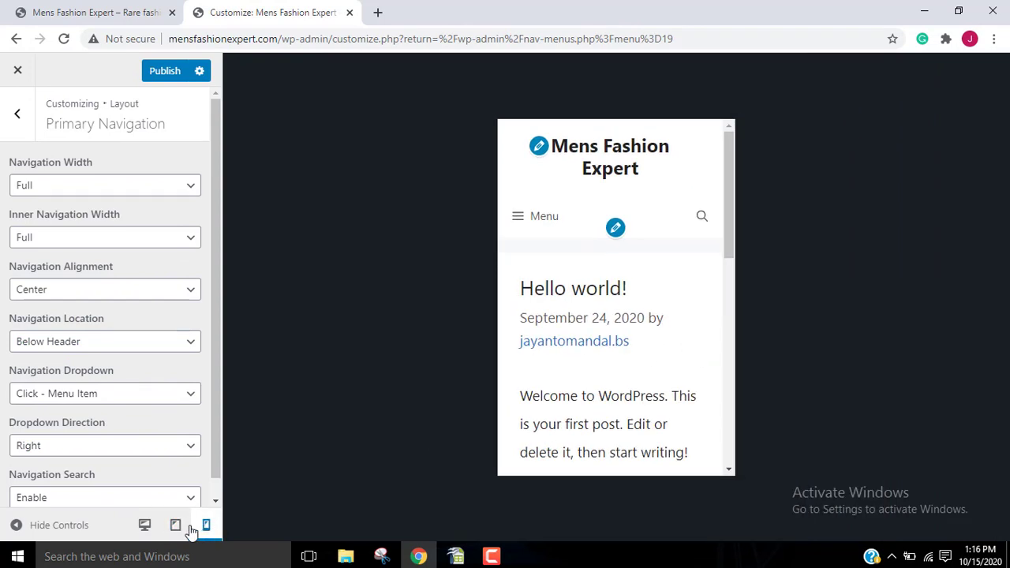
click(145, 524)
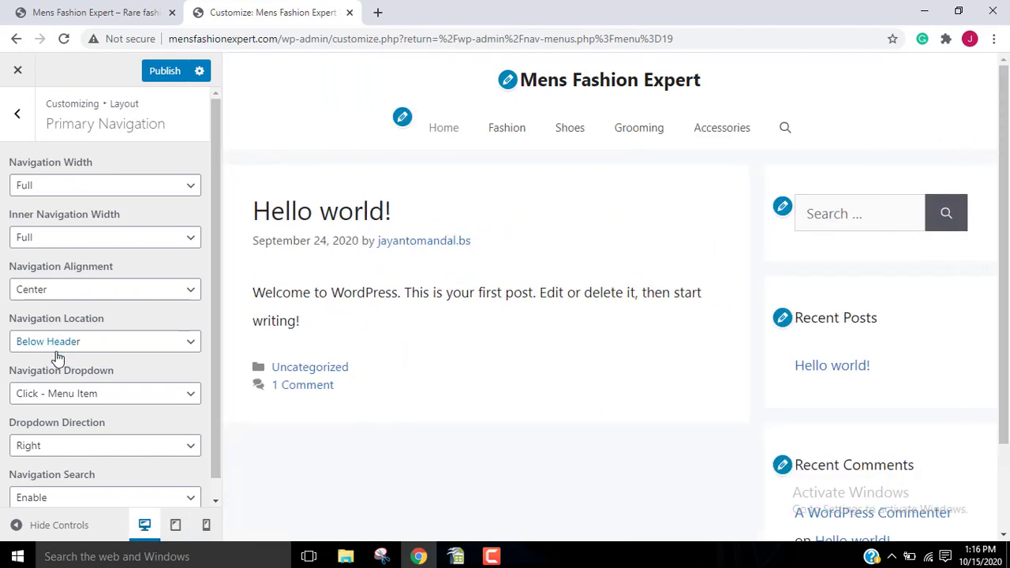
Step: Publish the primary navigation settings, and open the Sidebars layout settings
scroll(63, 371, down, 1)
scroll(110, 331, up, 1)
click(163, 73)
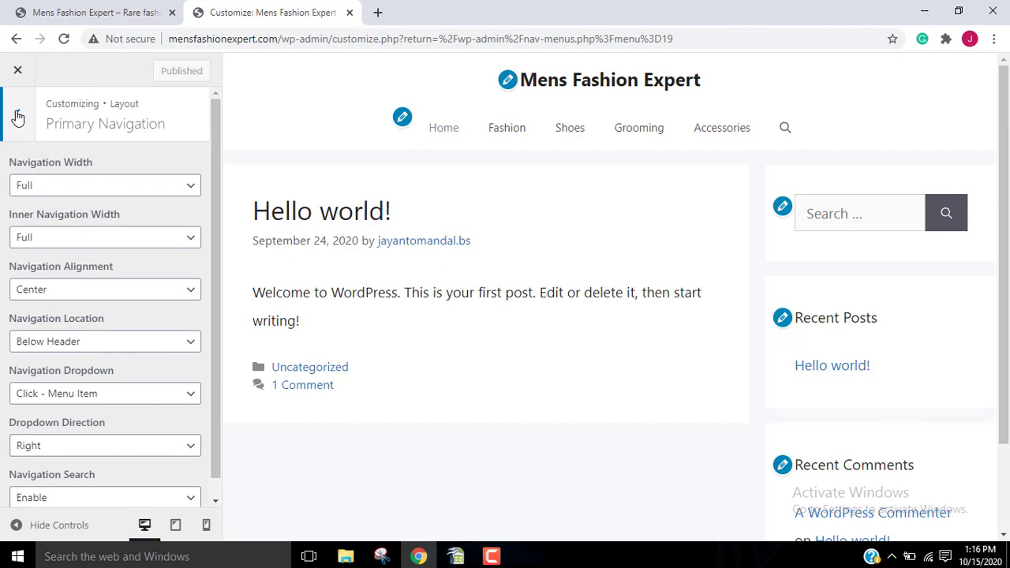
click(16, 118)
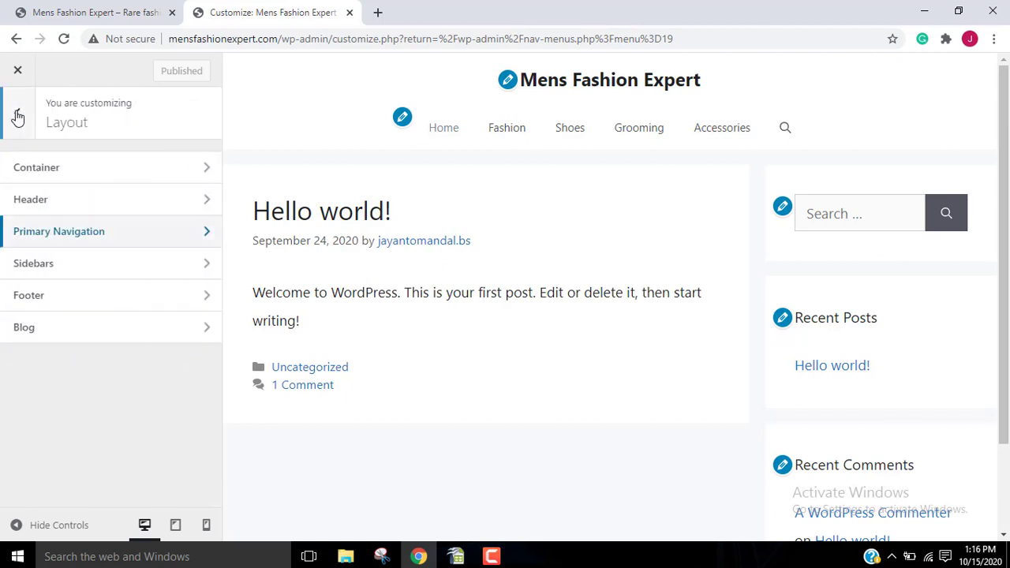
click(56, 272)
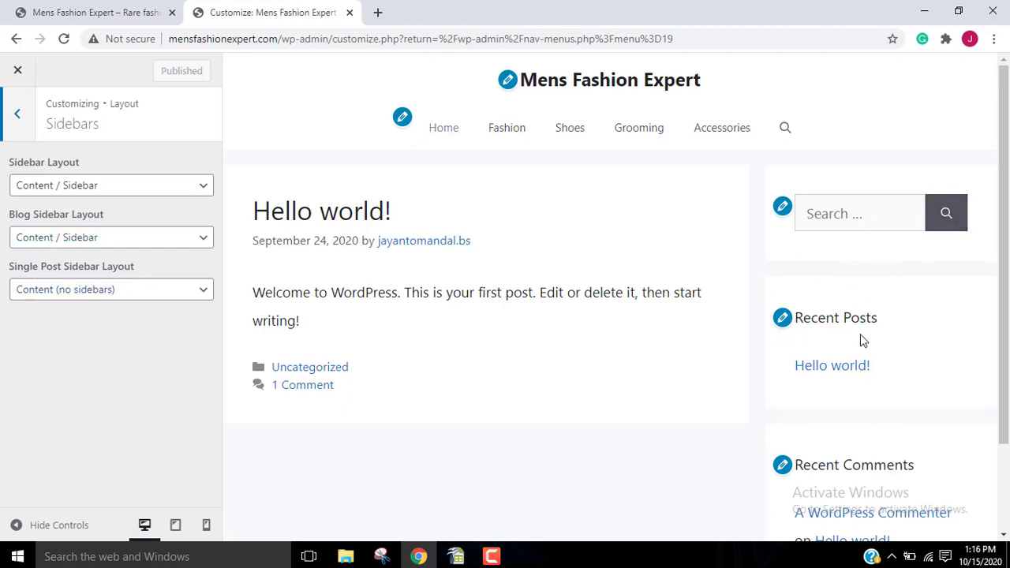
Step: Examine the preview's sidebar widgets, the Sidebar Layout and Single Post Sidebar Layout options, and the mobile preview
scroll(867, 371, down, 2)
scroll(866, 442, up, 2)
click(94, 192)
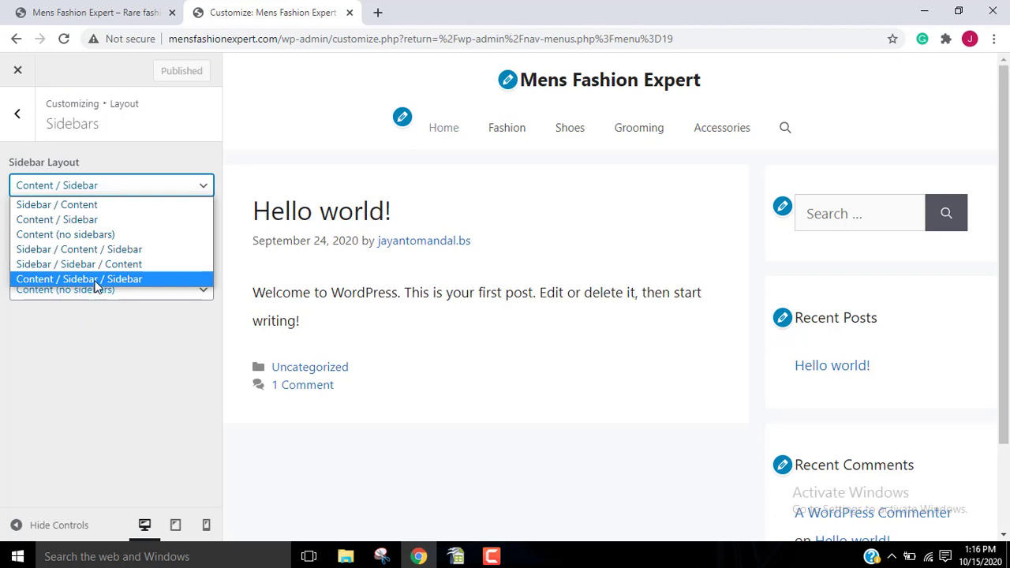
click(114, 366)
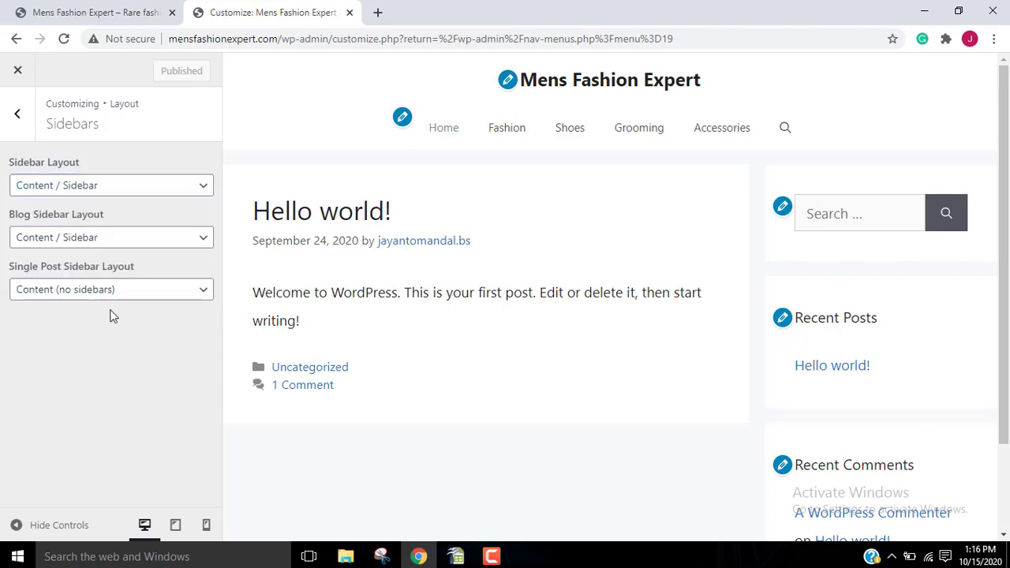
click(113, 296)
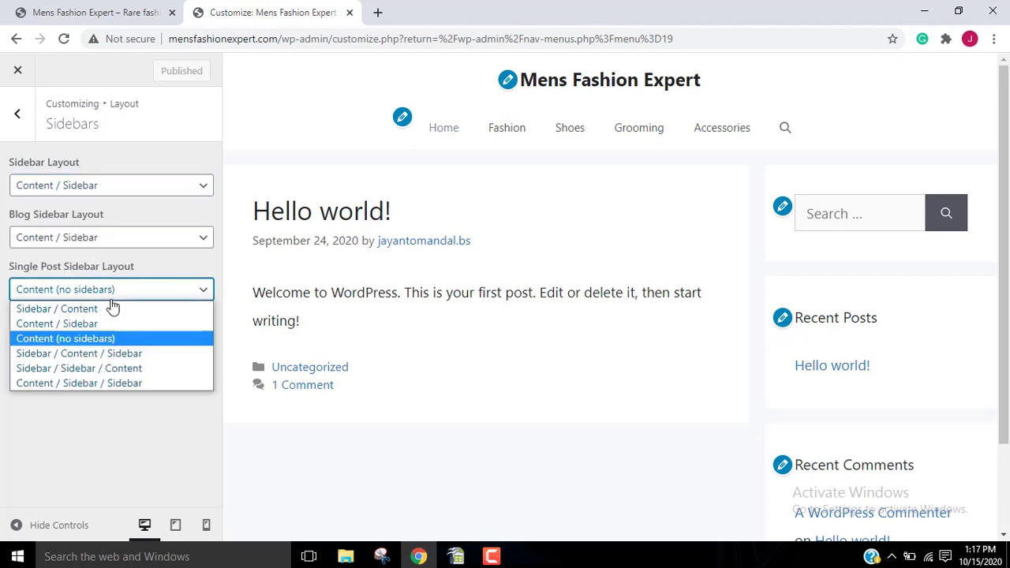
click(88, 450)
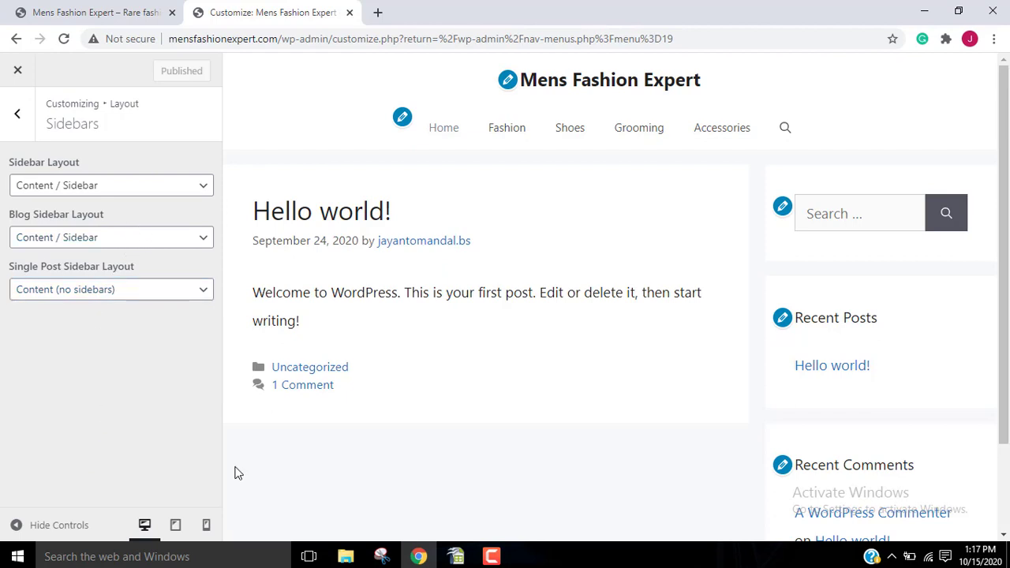
click(205, 525)
click(145, 527)
Step: Open the Footer layout settings, and enable the Back to Top Button
click(22, 117)
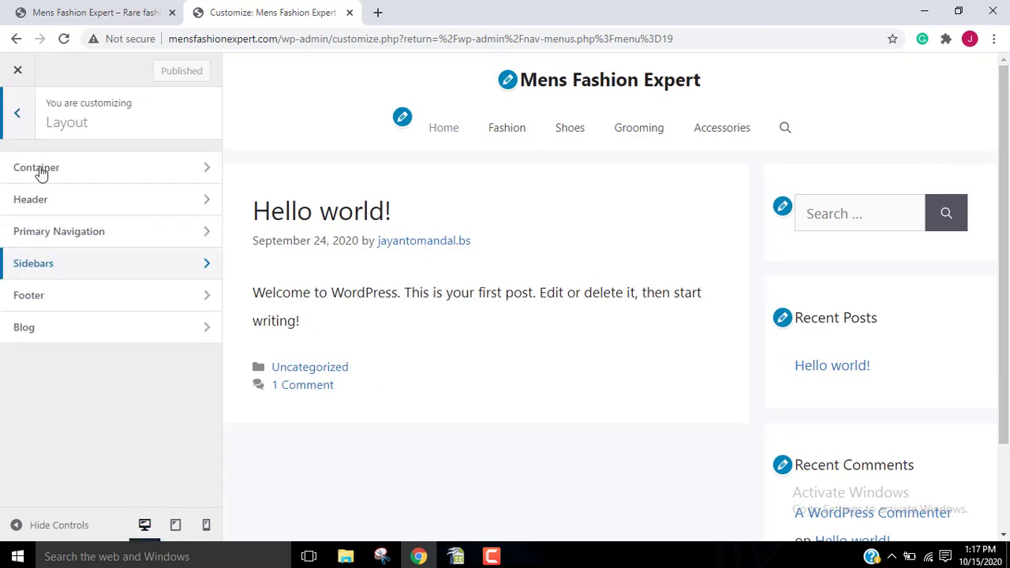
click(66, 298)
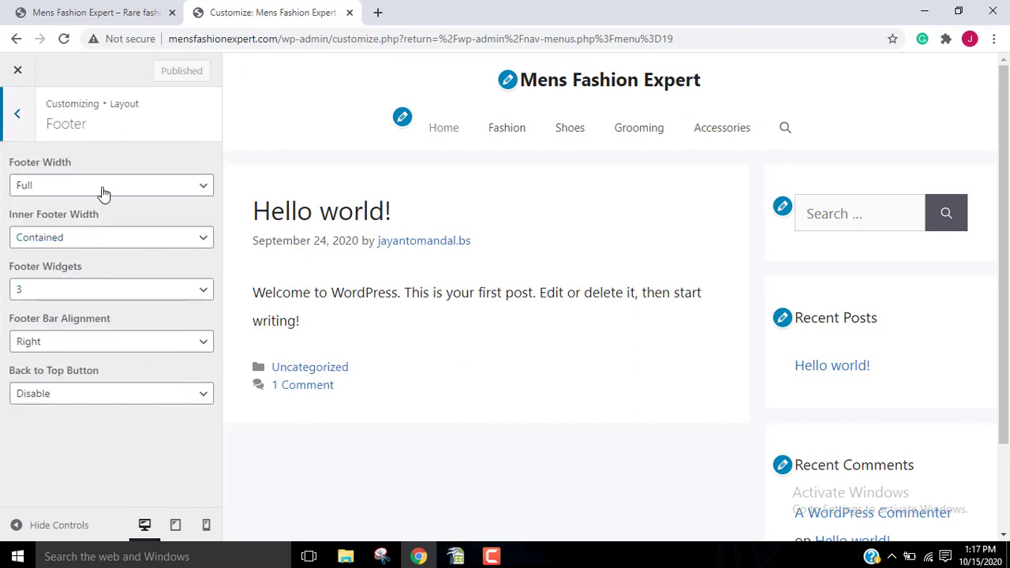
click(100, 399)
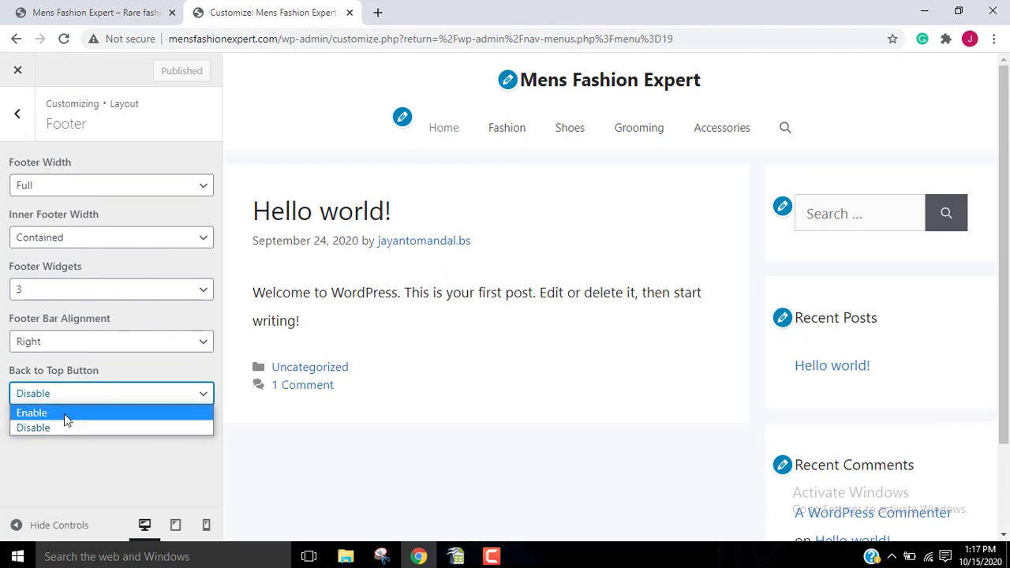
click(64, 414)
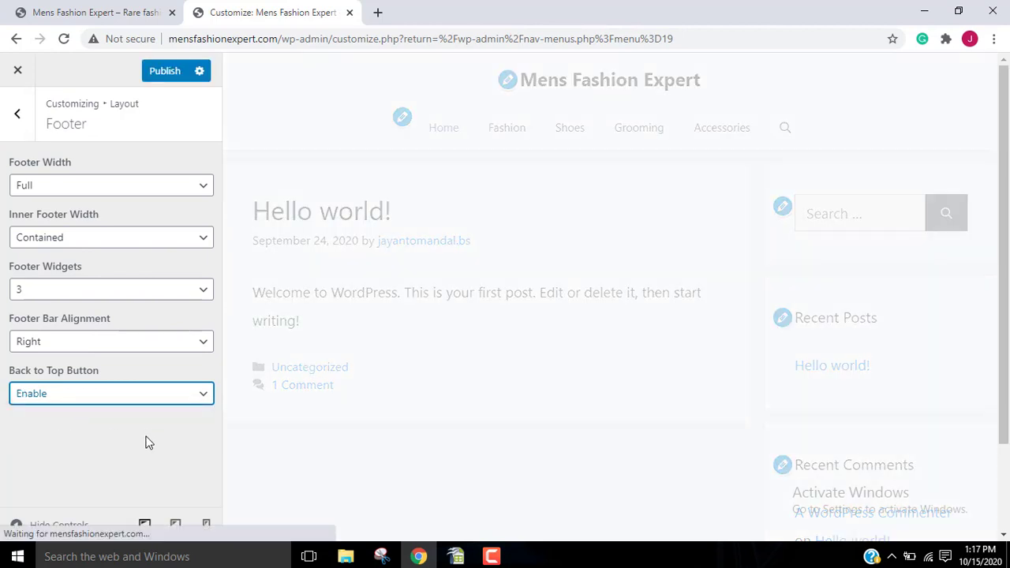
Step: Try the Center and Left options for Footer Bar Alignment, and set it back to Right
click(114, 352)
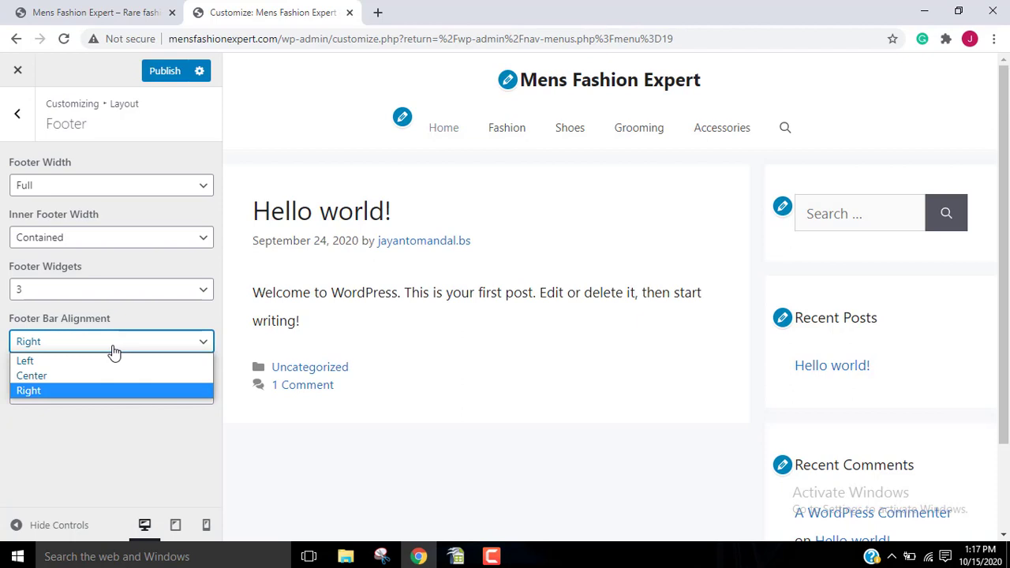
scroll(707, 428, down, 2)
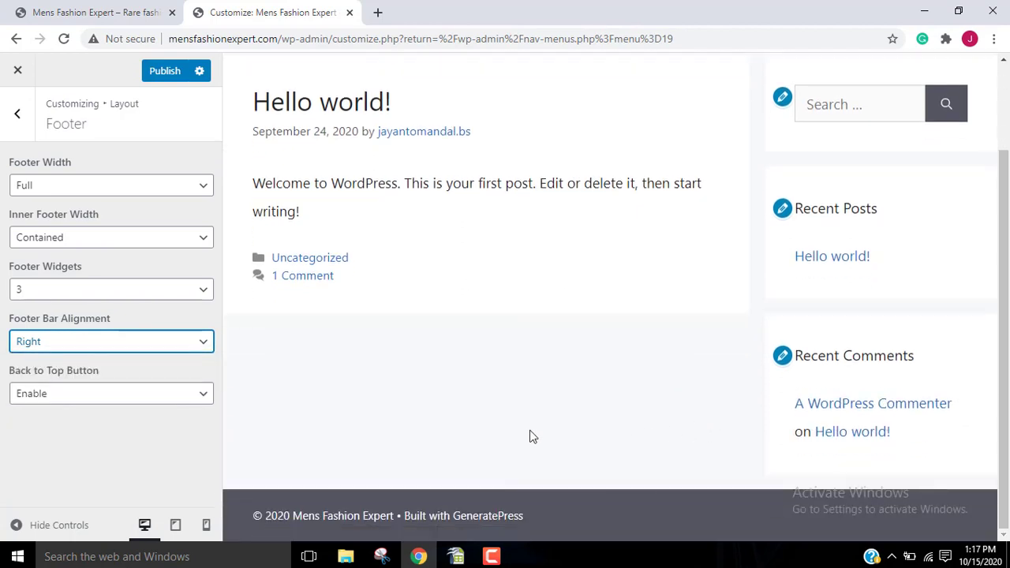
click(118, 348)
click(84, 376)
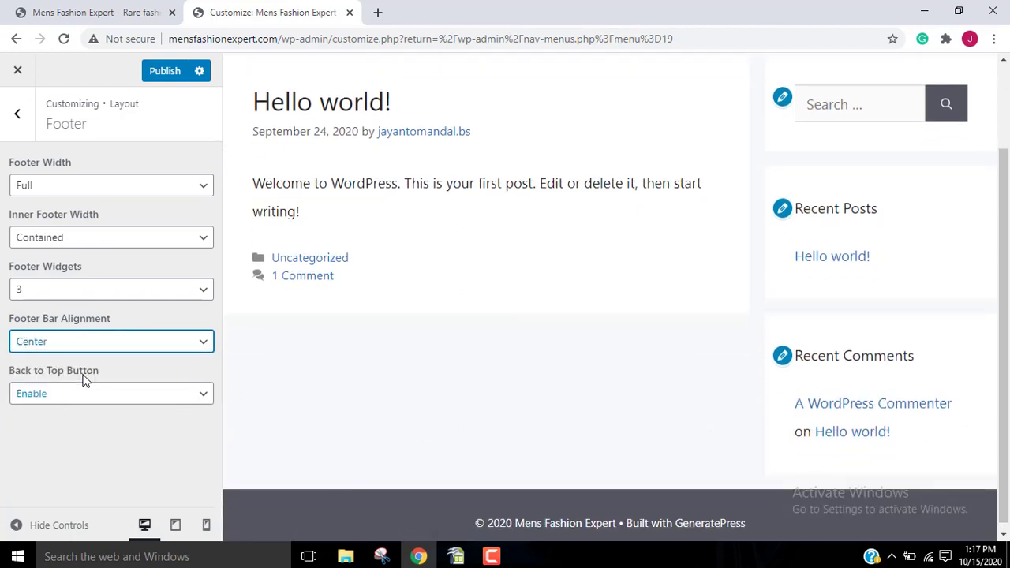
click(106, 342)
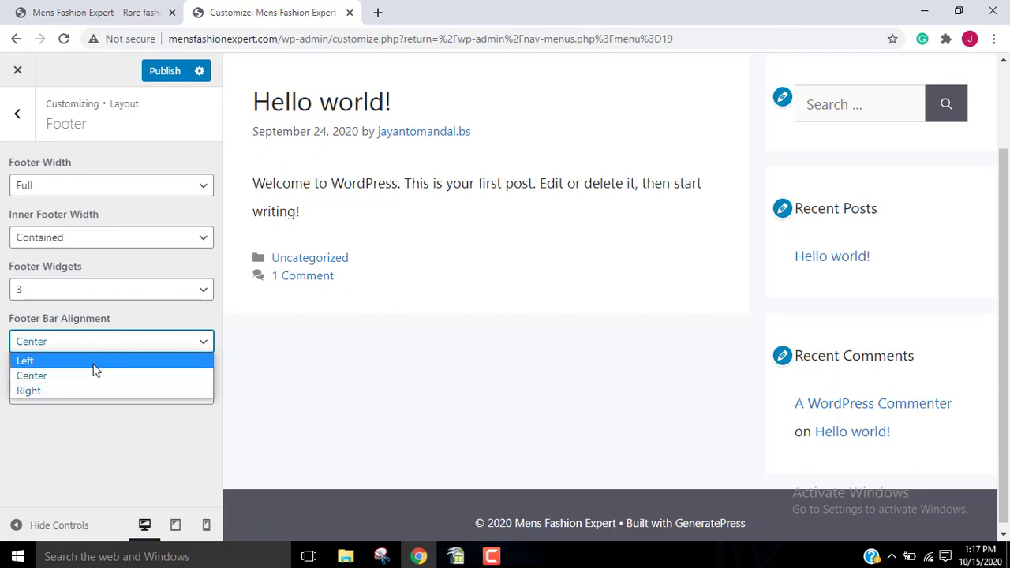
click(95, 363)
click(137, 342)
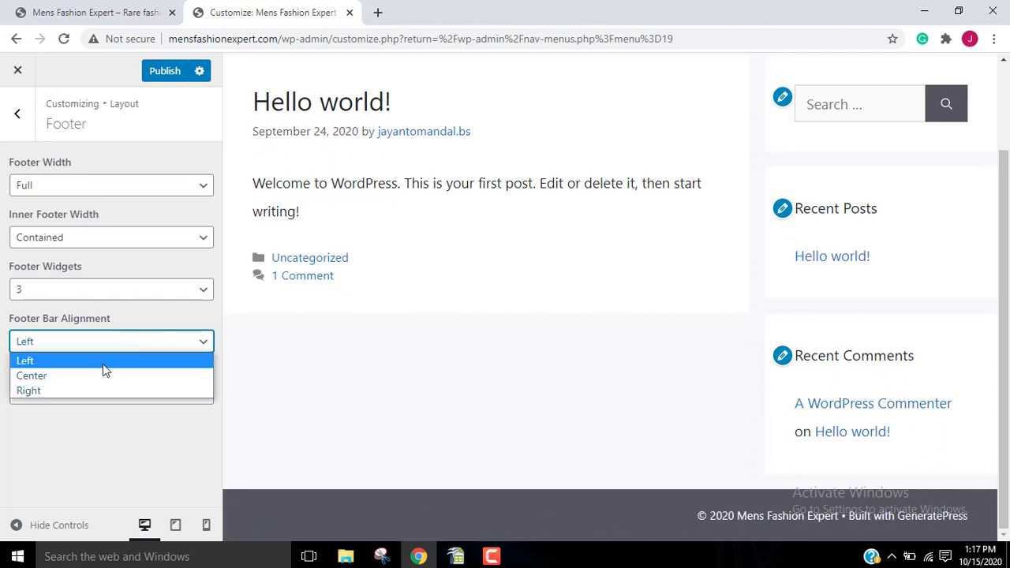
click(76, 392)
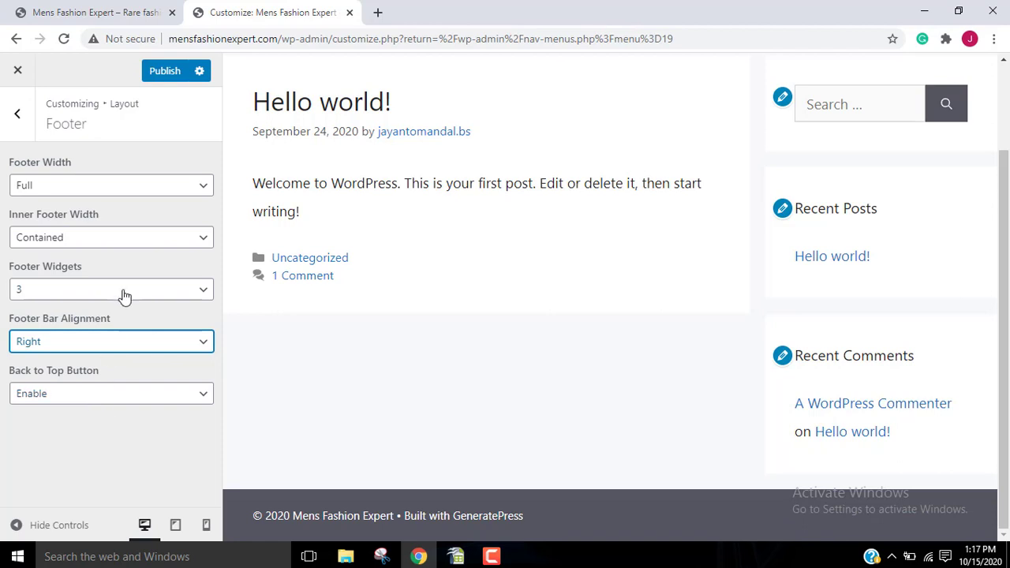
Step: Try Inner Footer Width as Full and Footer Width as Contained, restoring each to its previous option
click(133, 239)
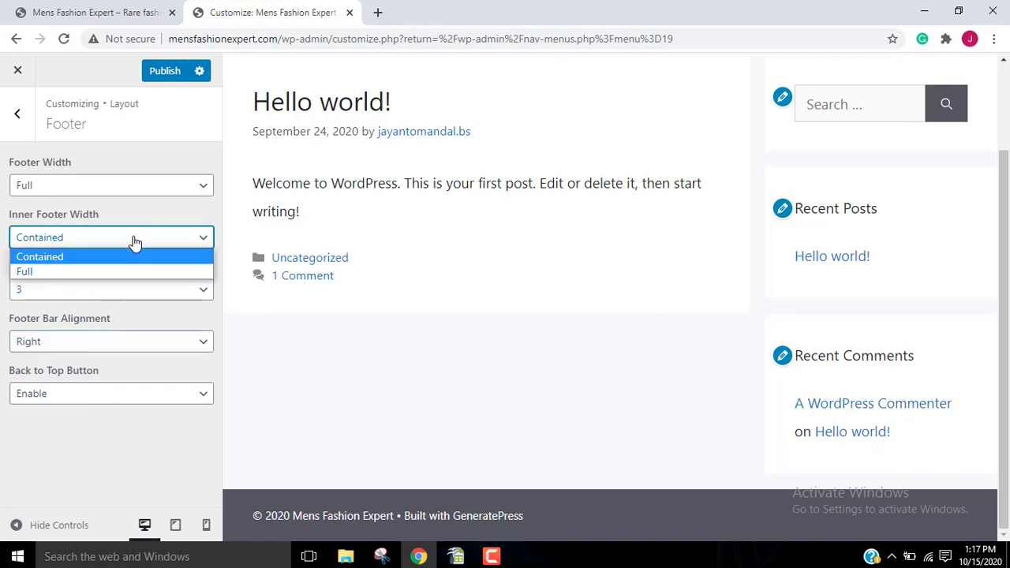
click(105, 272)
click(121, 240)
click(94, 257)
click(105, 188)
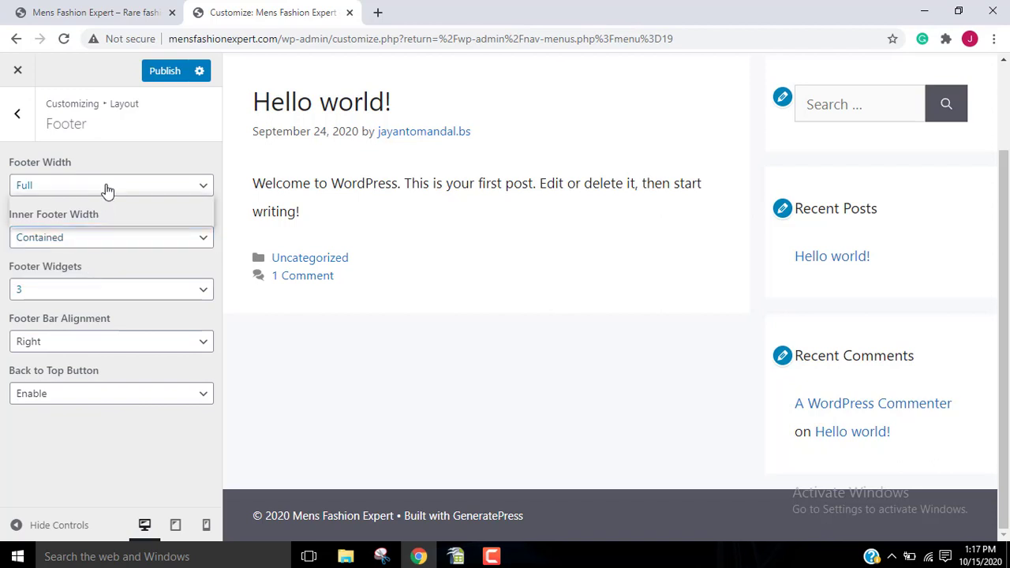
click(77, 219)
click(103, 186)
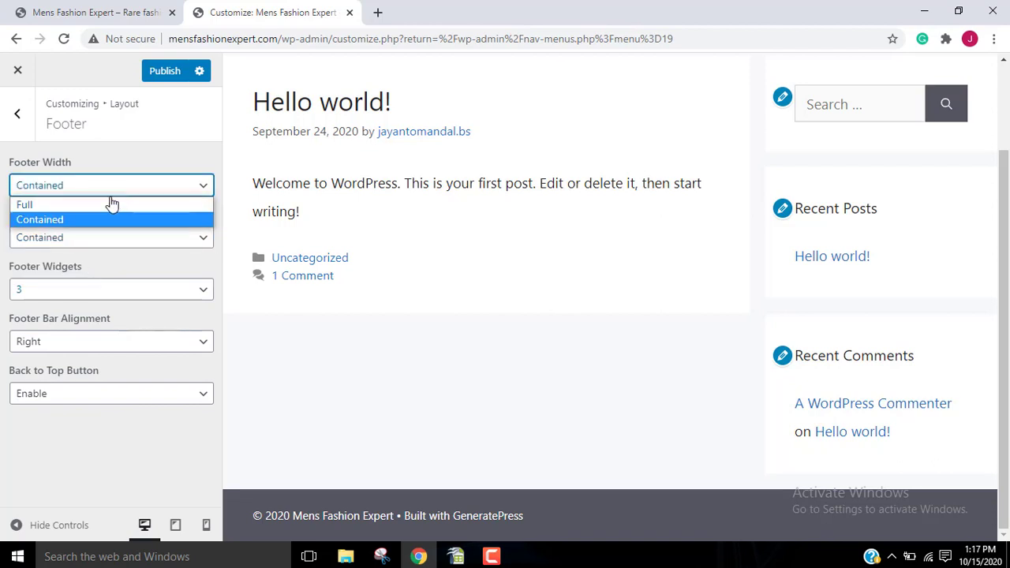
click(82, 205)
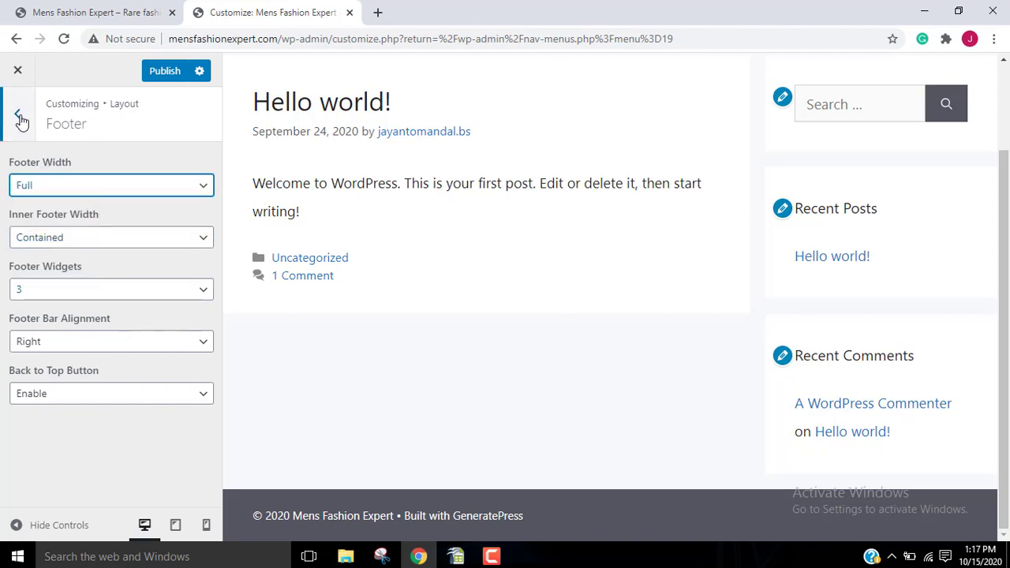
Step: Publish the footer settings, and review the Content Type options in the Blog layout settings
click(167, 72)
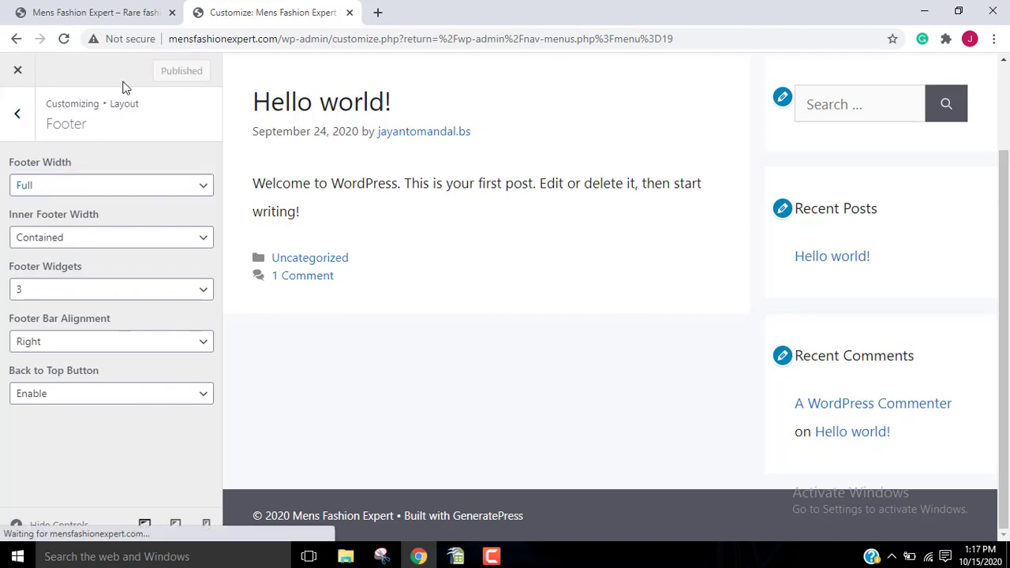
click(17, 114)
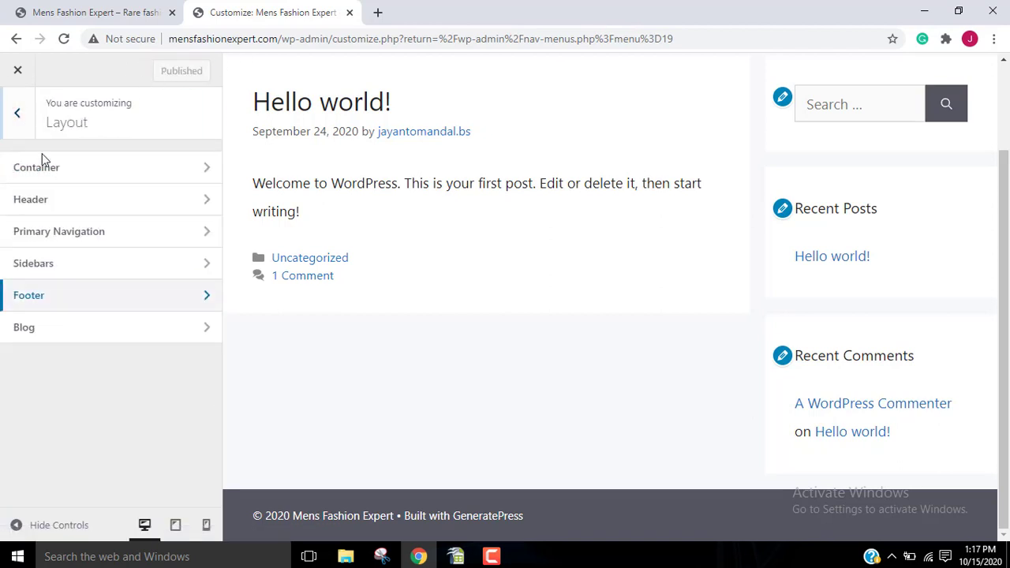
click(47, 336)
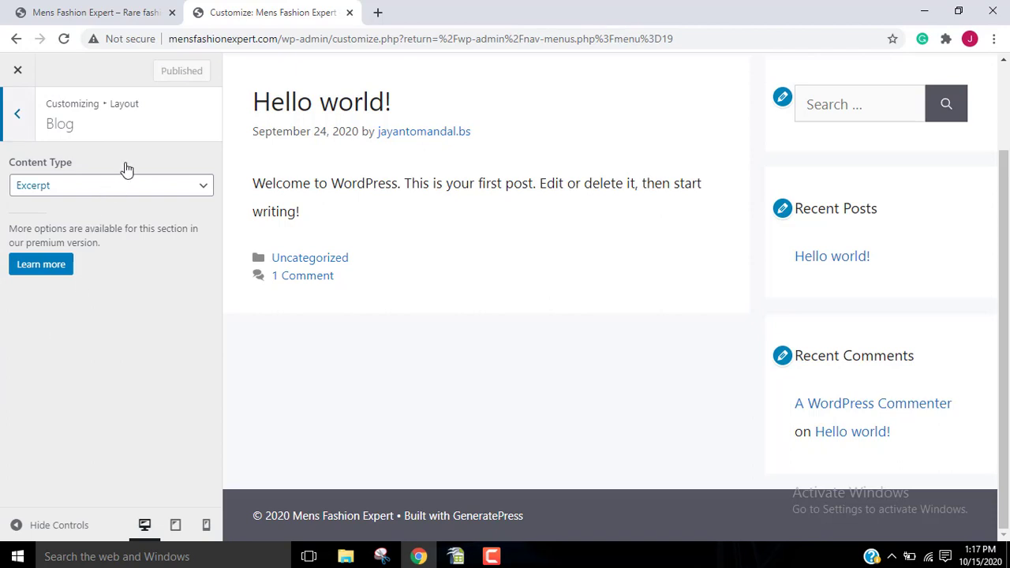
click(161, 186)
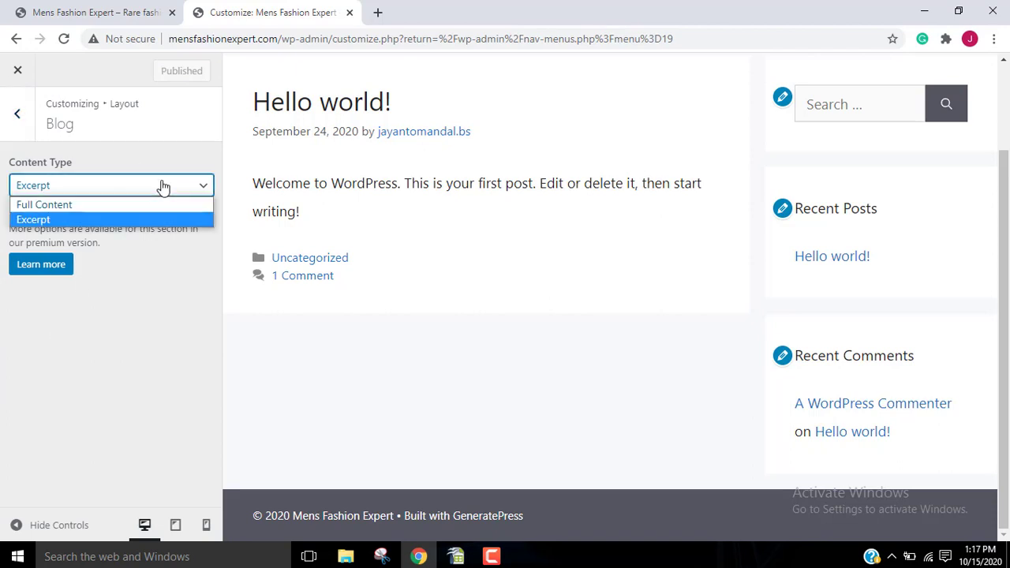
click(153, 319)
click(17, 114)
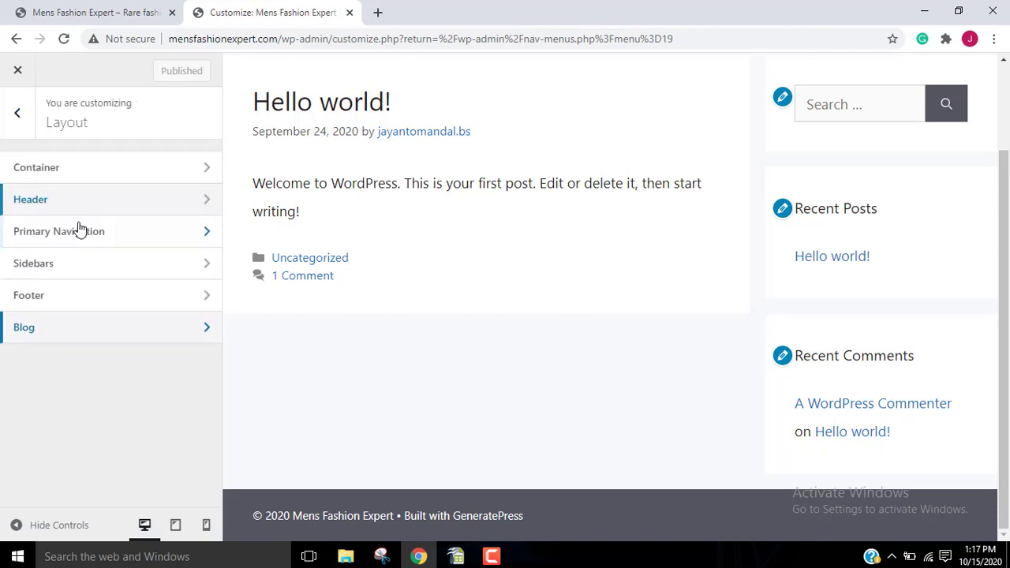
Step: Open the theme's Colors settings and bring up the color picker for Background Color
click(18, 121)
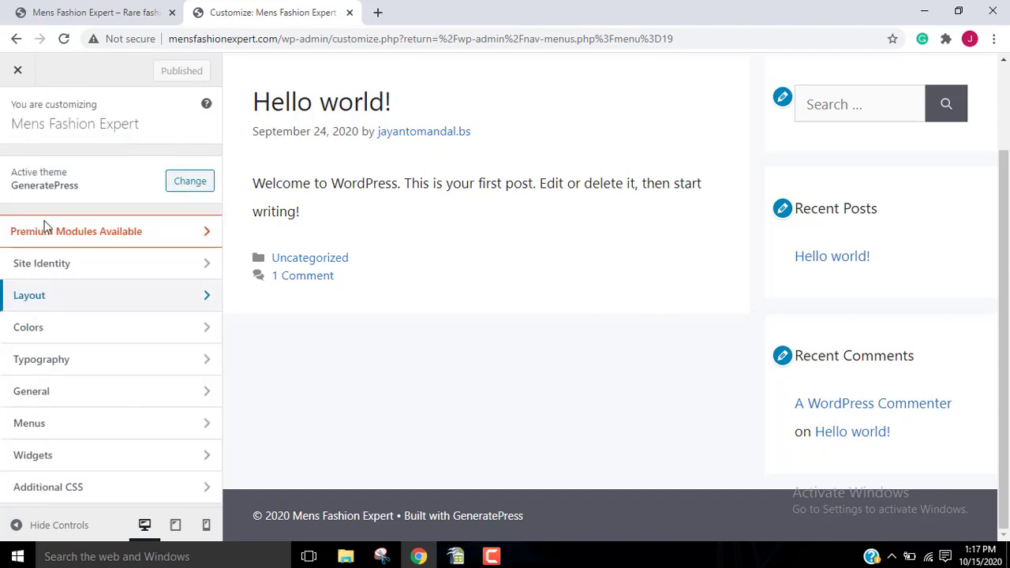
click(60, 331)
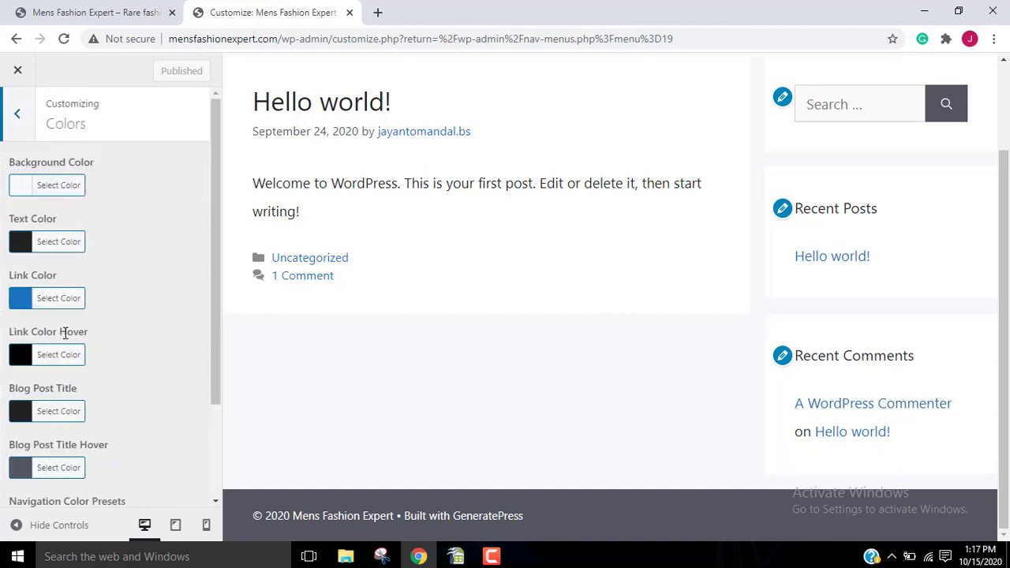
scroll(530, 243, up, 2)
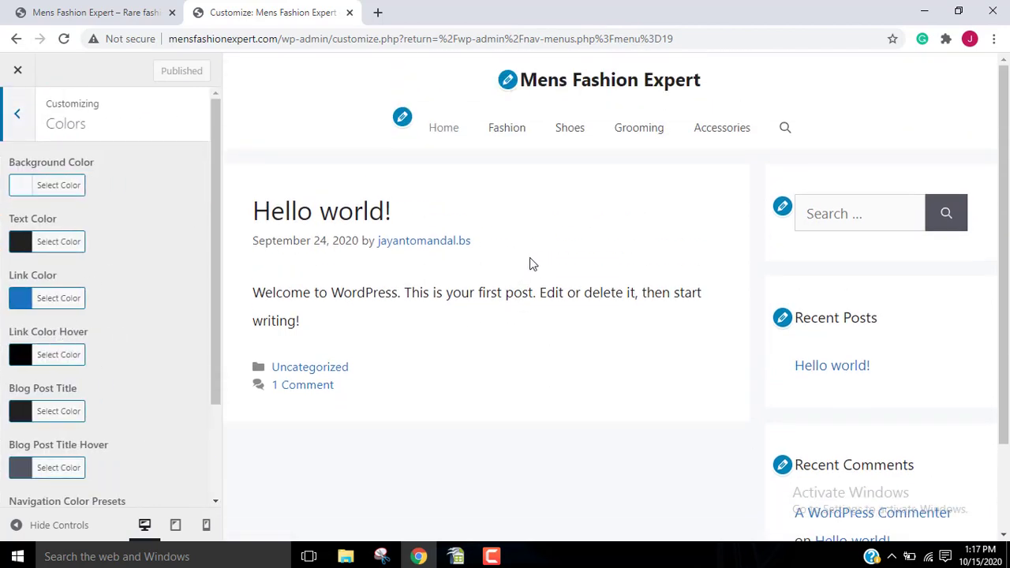
click(68, 186)
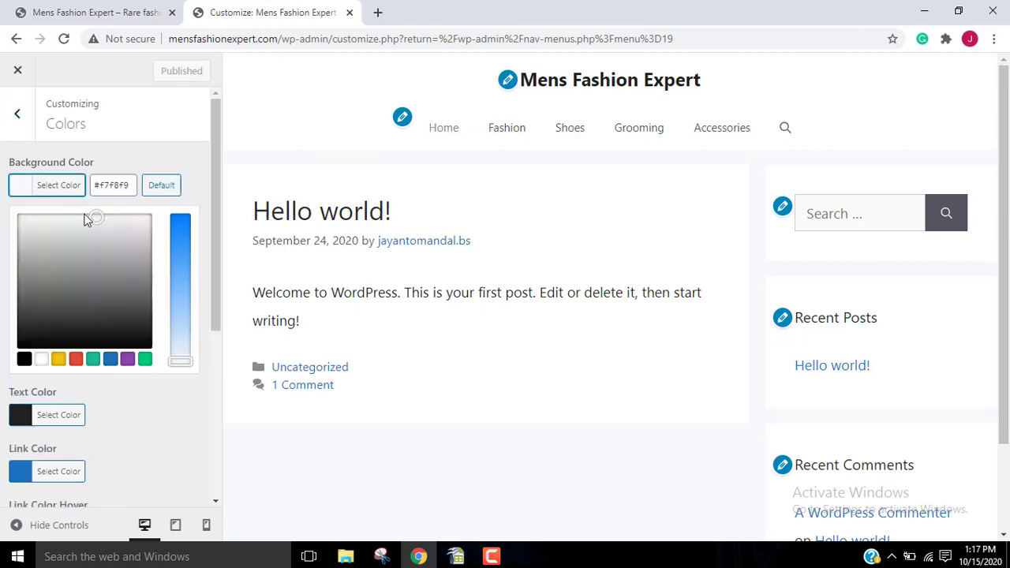
Step: Try yellow #f1c40f in a paler shade, teal #1abc9c, purple #8e44ad and green #00cc77 as the background color
click(59, 360)
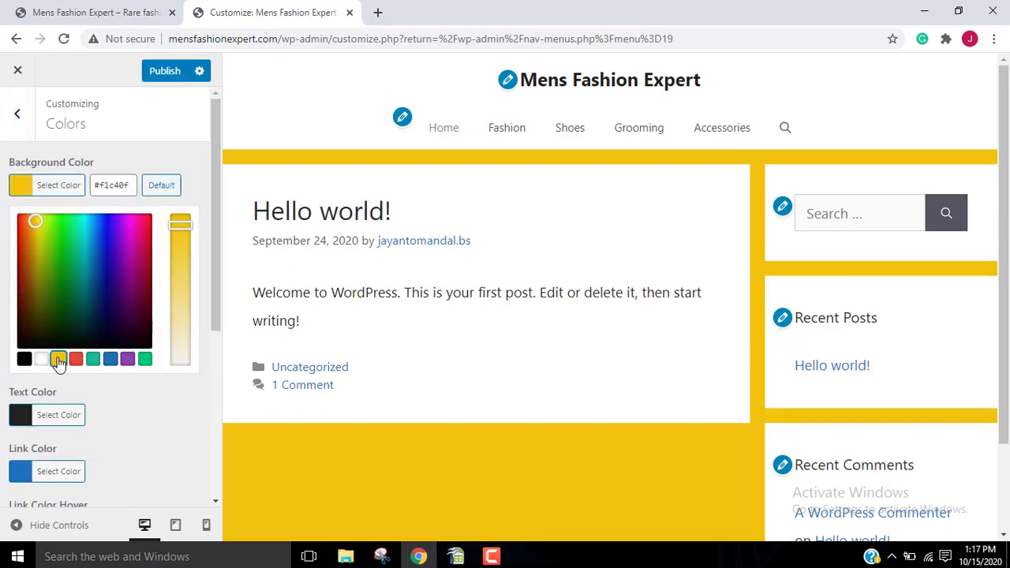
drag(178, 228, 186, 306)
click(93, 360)
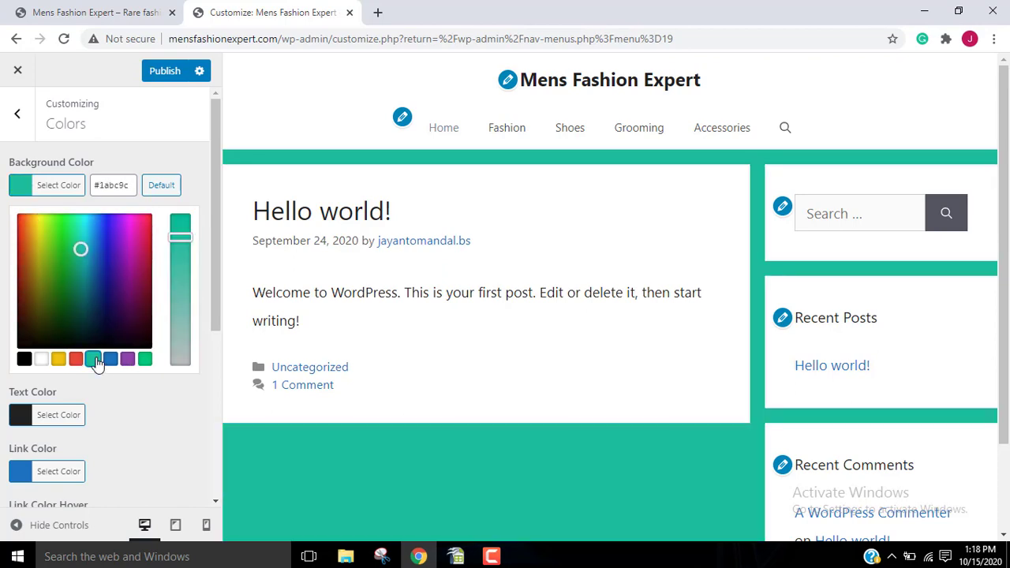
click(128, 360)
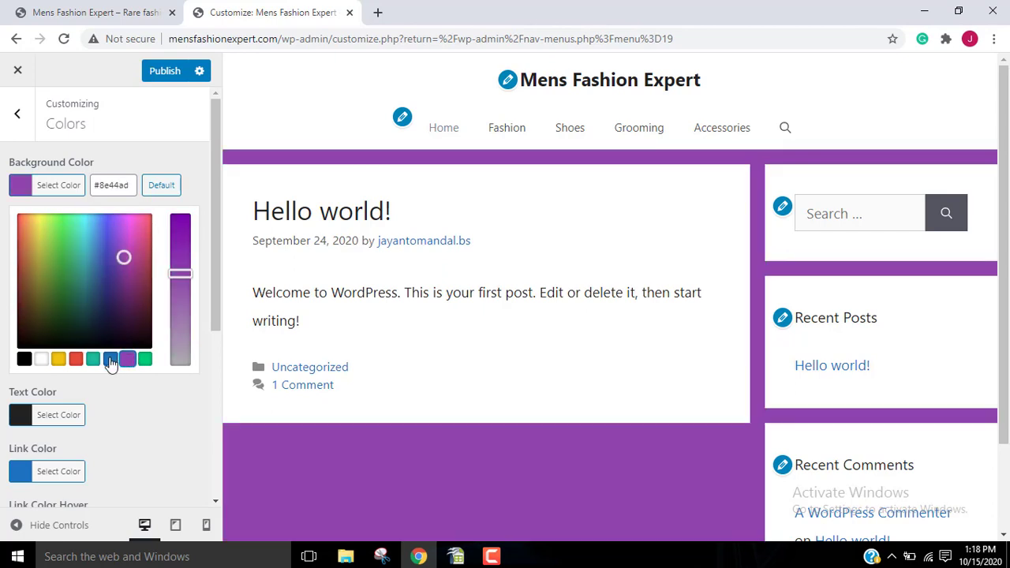
click(145, 359)
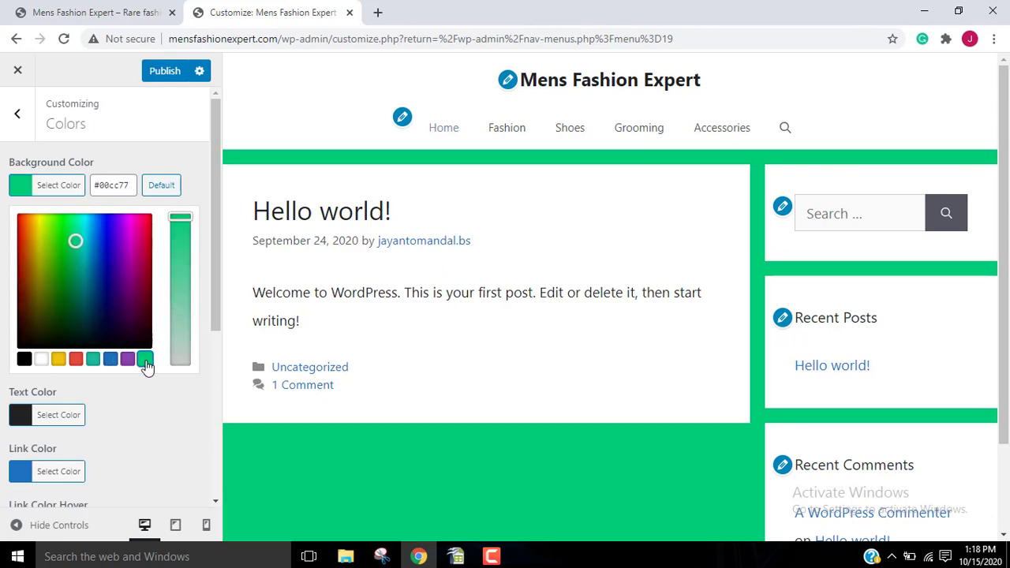
Step: Set the background color to yellow softened to #f2dd8c, and check it across the page preview
click(59, 360)
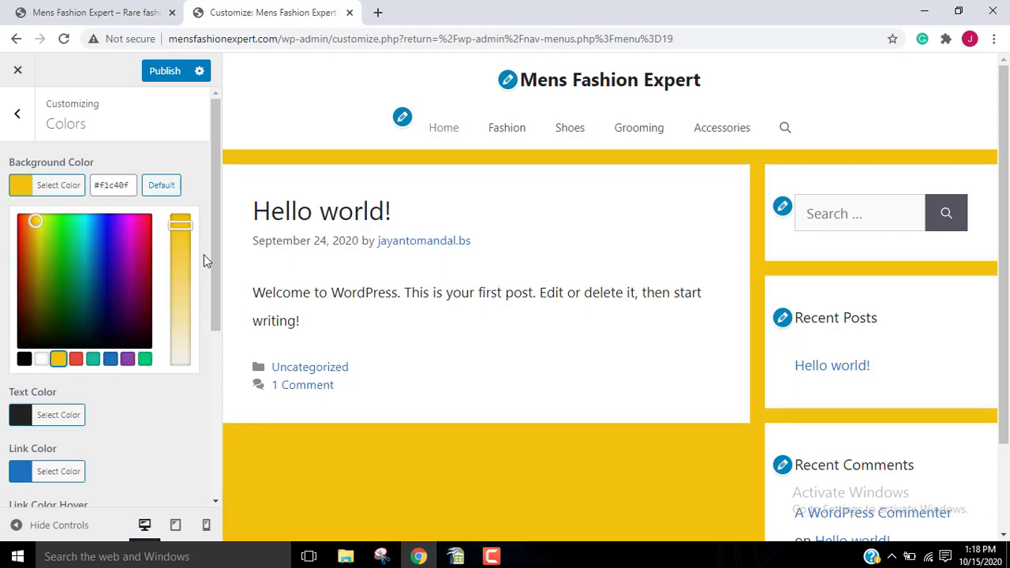
drag(181, 225, 185, 306)
scroll(556, 314, down, 2)
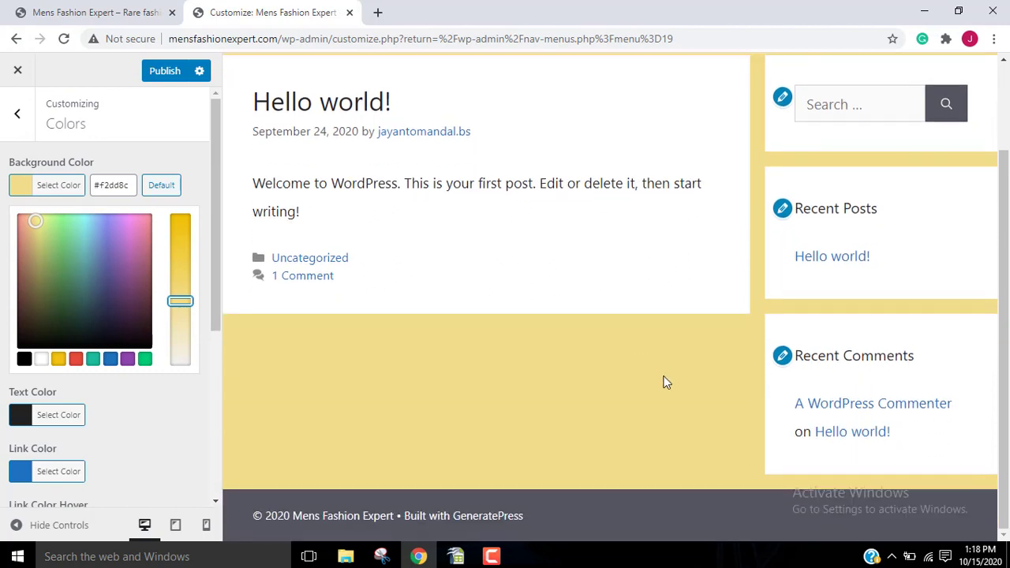
scroll(545, 426, up, 2)
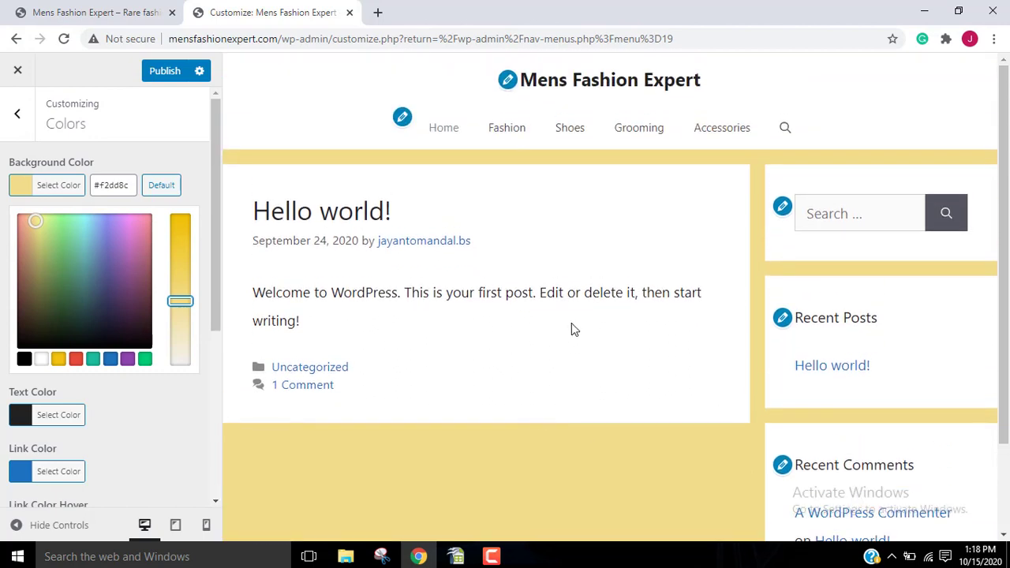
Step: Examine the remaining color settings, the Navigation Color Presets choices and the navigation in the page preview
scroll(572, 330, down, 2)
scroll(116, 442, down, 2)
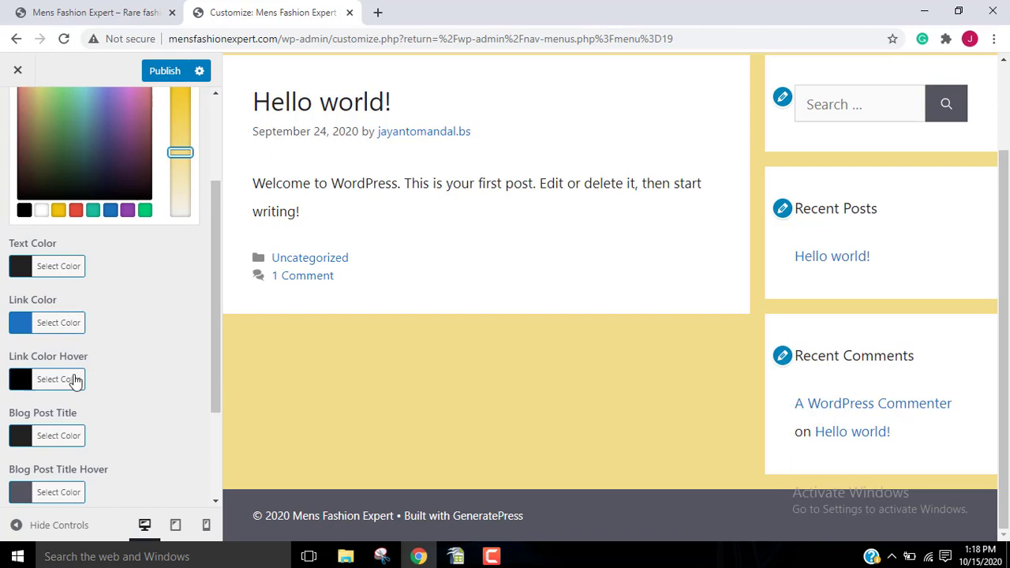
scroll(73, 382, down, 1)
scroll(74, 424, down, 1)
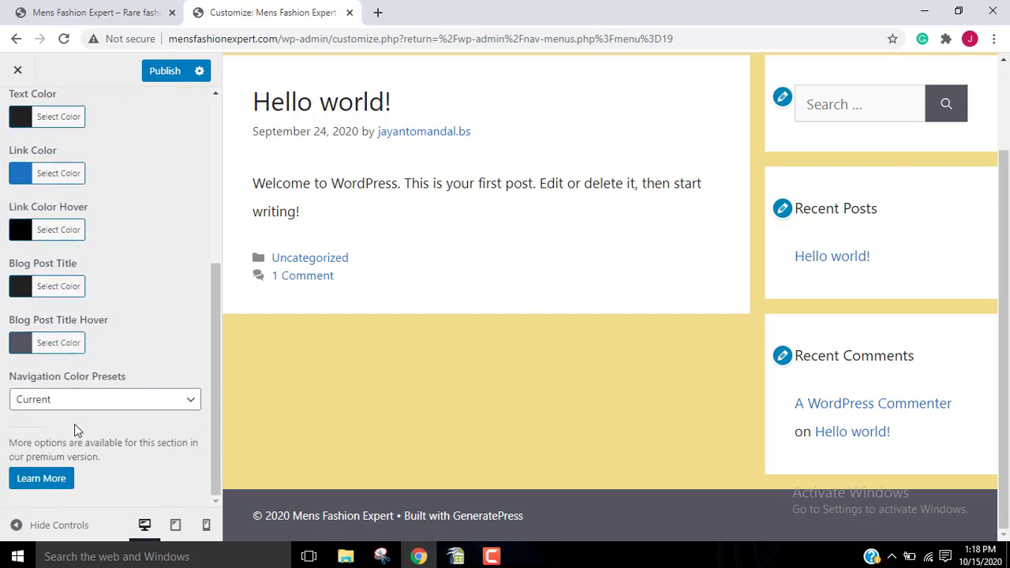
click(93, 400)
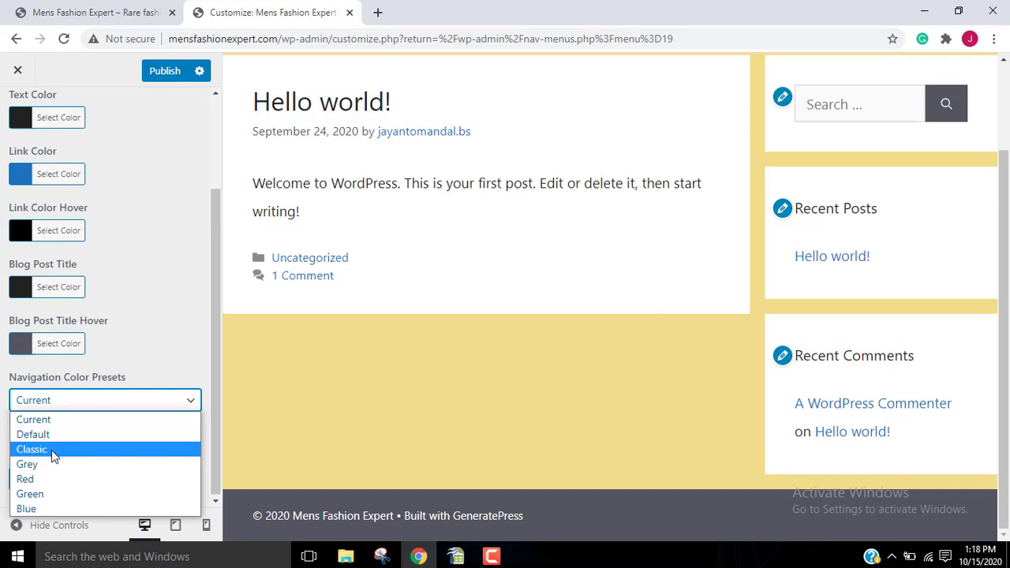
click(162, 359)
scroll(387, 312, up, 1)
scroll(386, 312, up, 1)
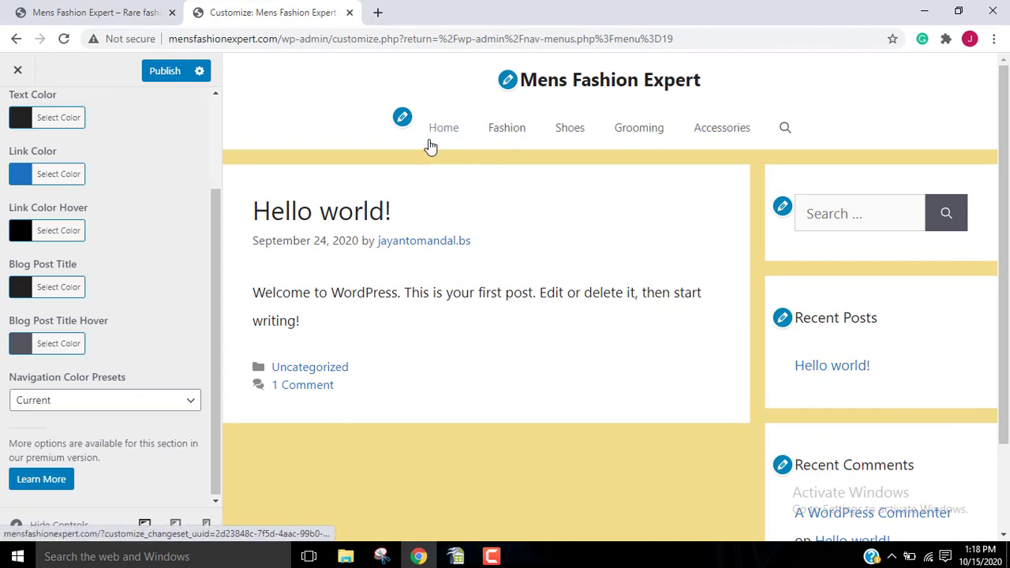
Step: Try the Default, Classic, Grey, Red and Green presets for the navigation colors
click(74, 403)
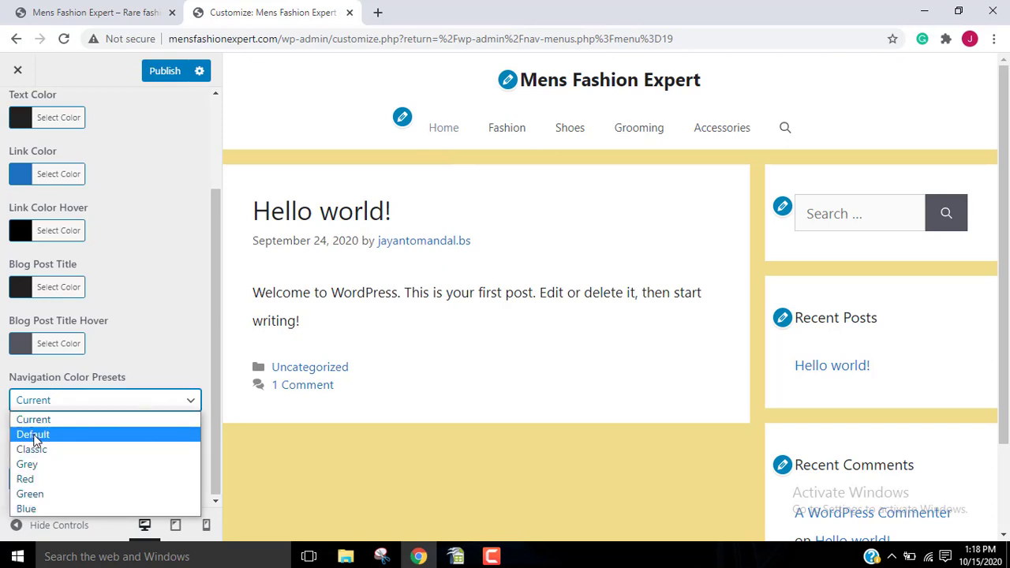
click(33, 435)
click(79, 403)
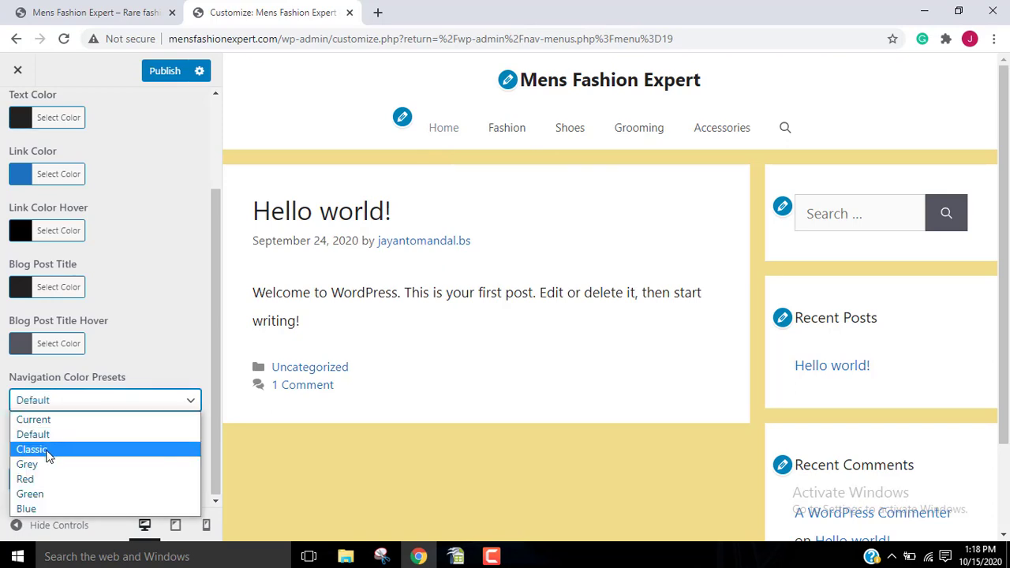
click(32, 449)
click(101, 408)
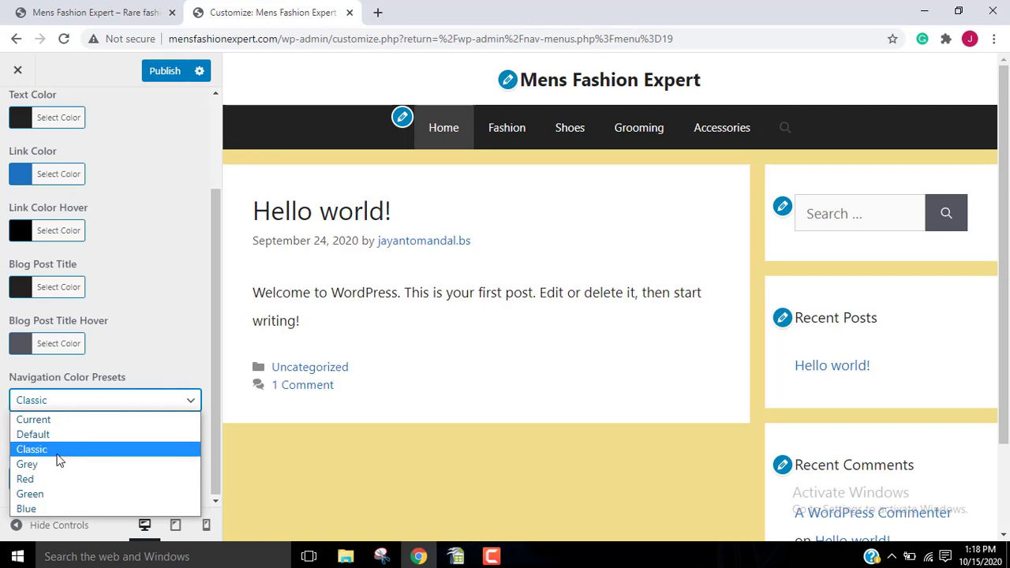
click(27, 464)
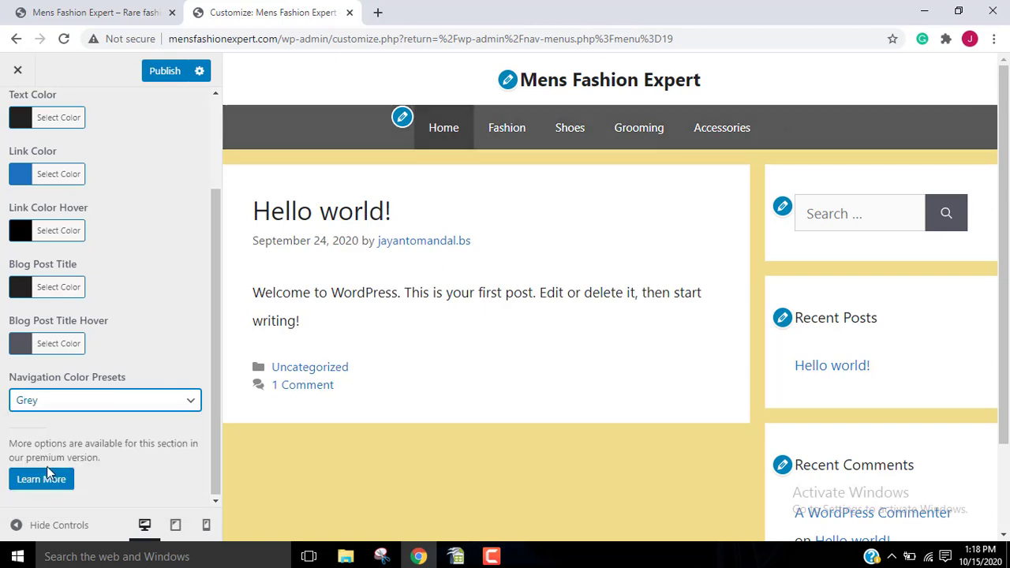
click(117, 406)
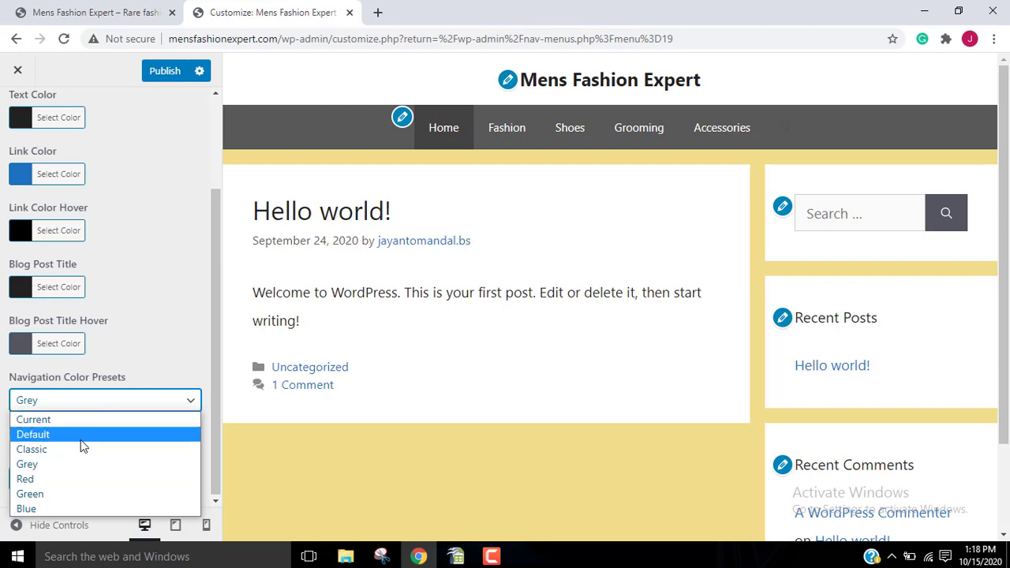
click(53, 480)
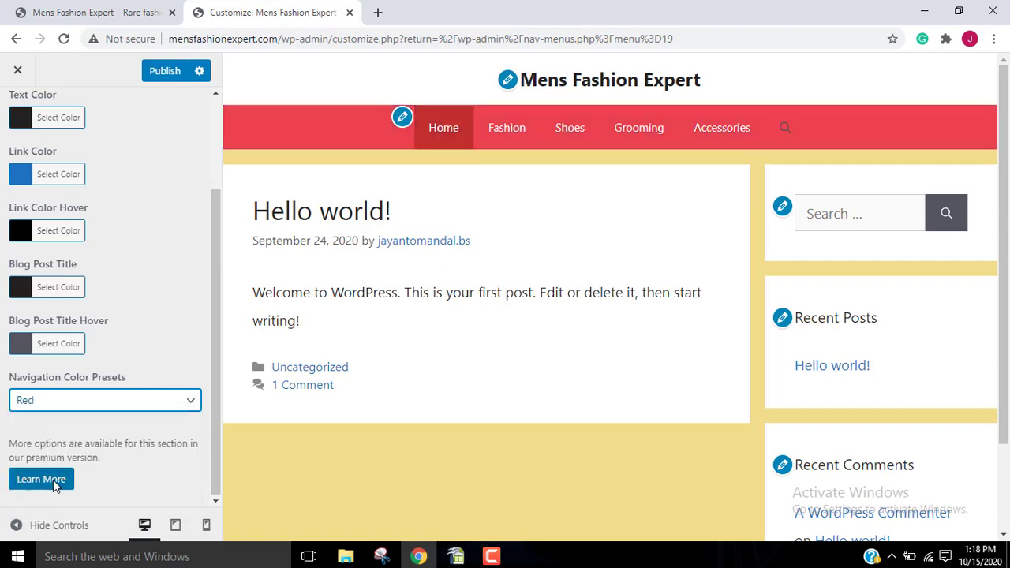
click(144, 397)
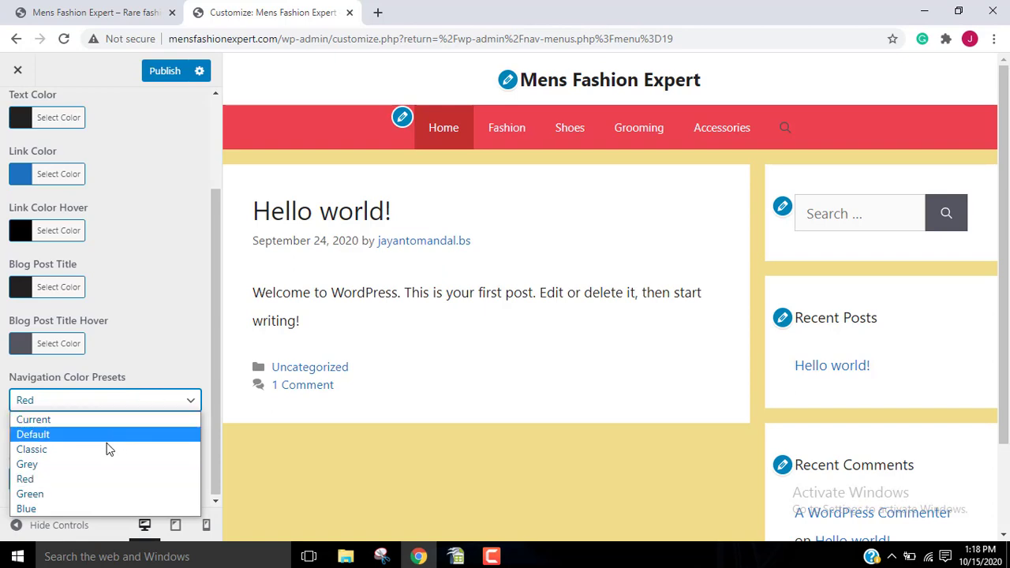
click(79, 494)
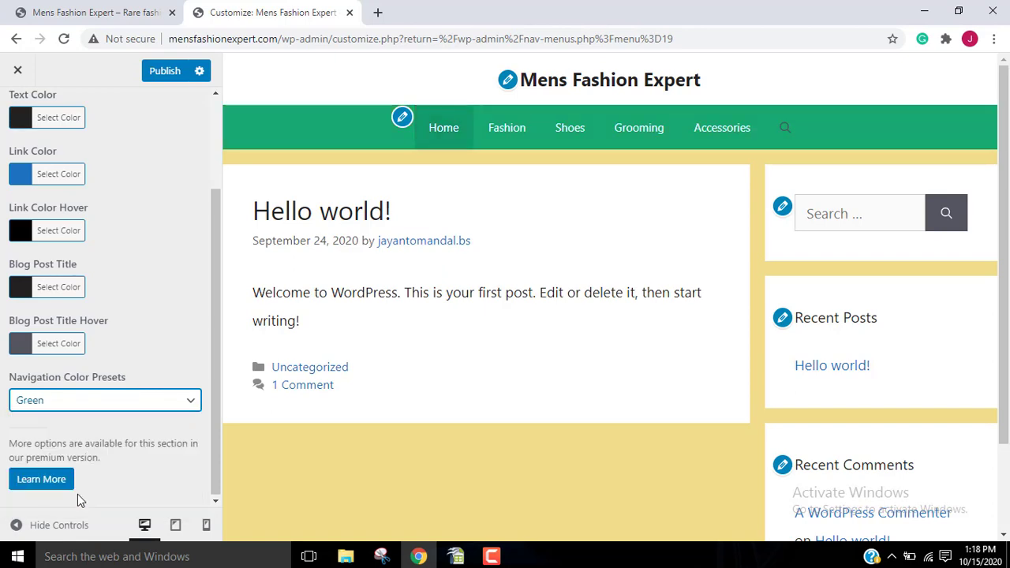
Step: Set the navigation color preset to Blue and check the page in the mobile, tablet and desktop previews
click(135, 406)
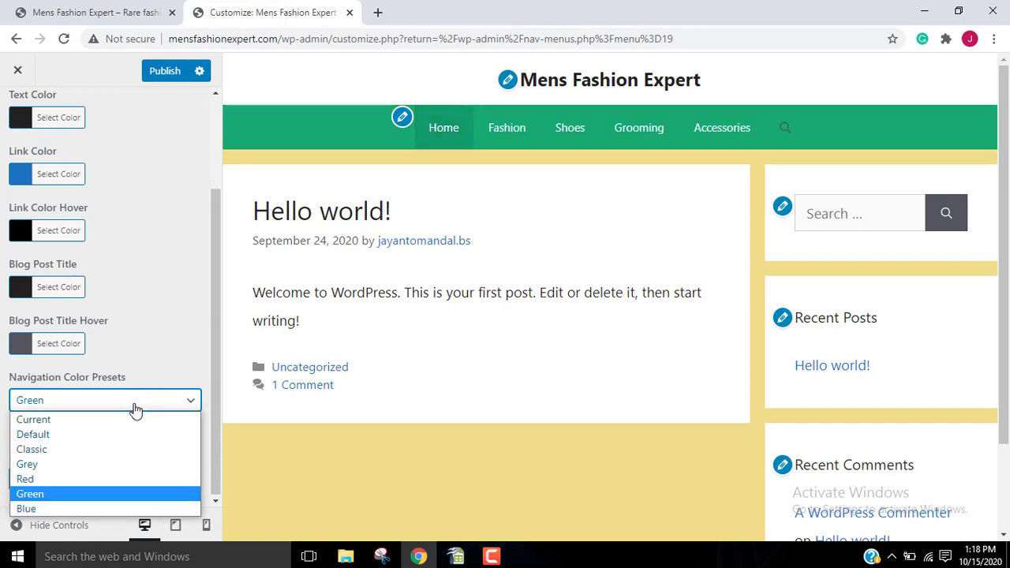
click(76, 509)
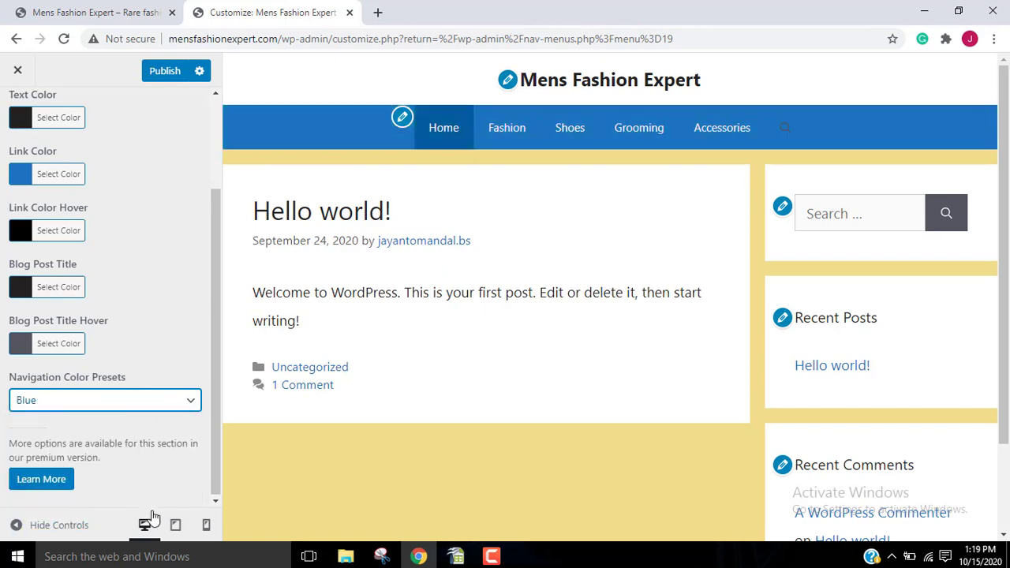
click(205, 525)
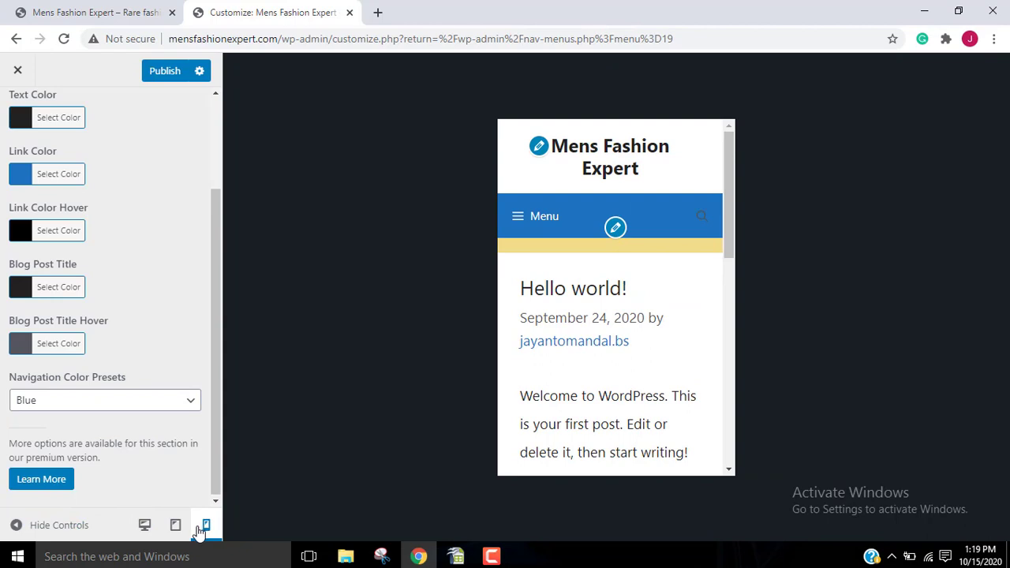
click(175, 526)
click(140, 535)
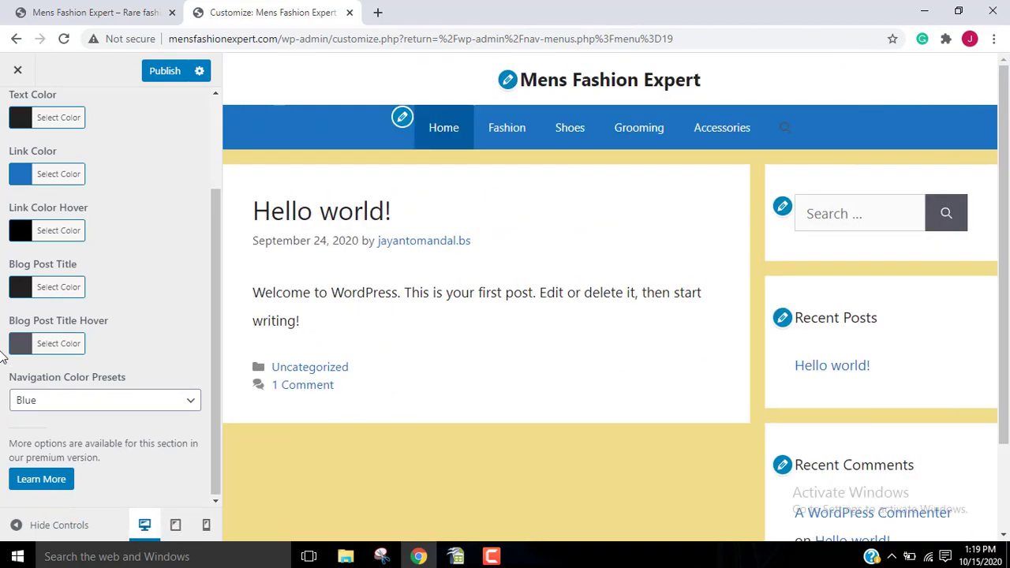
Step: Publish the color changes and return to the main list of customizer sections
scroll(114, 380, up, 3)
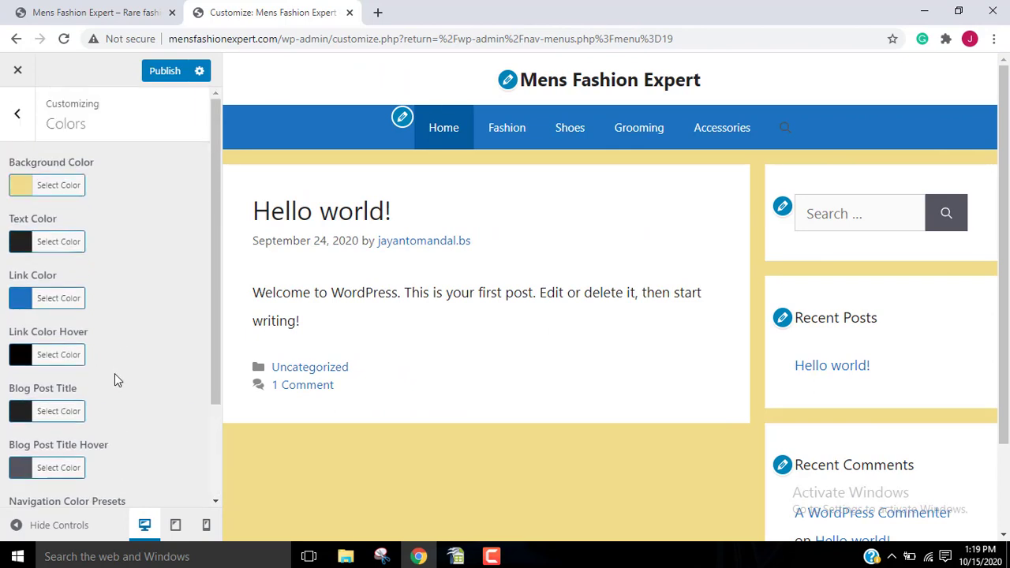
click(168, 73)
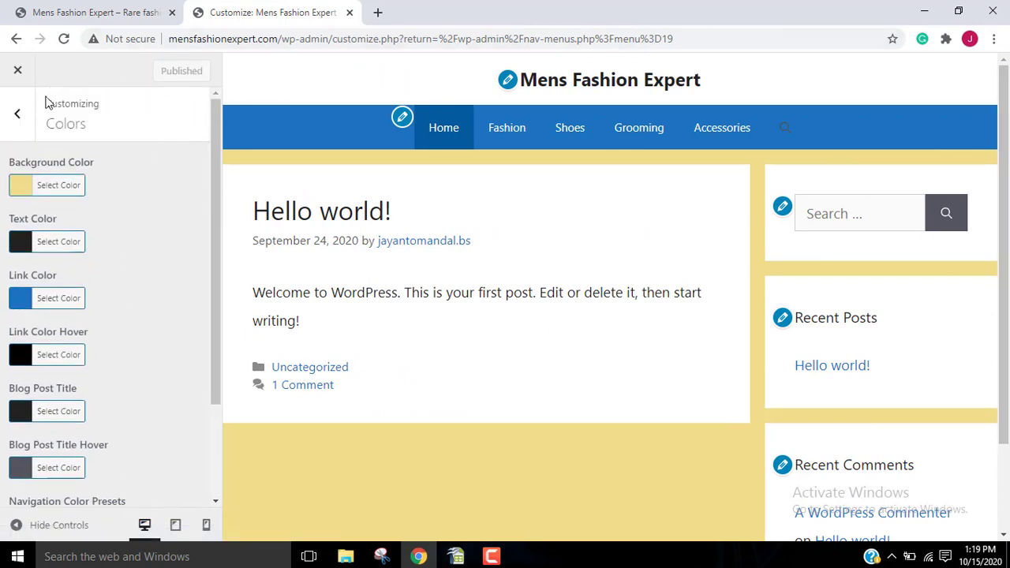
click(19, 117)
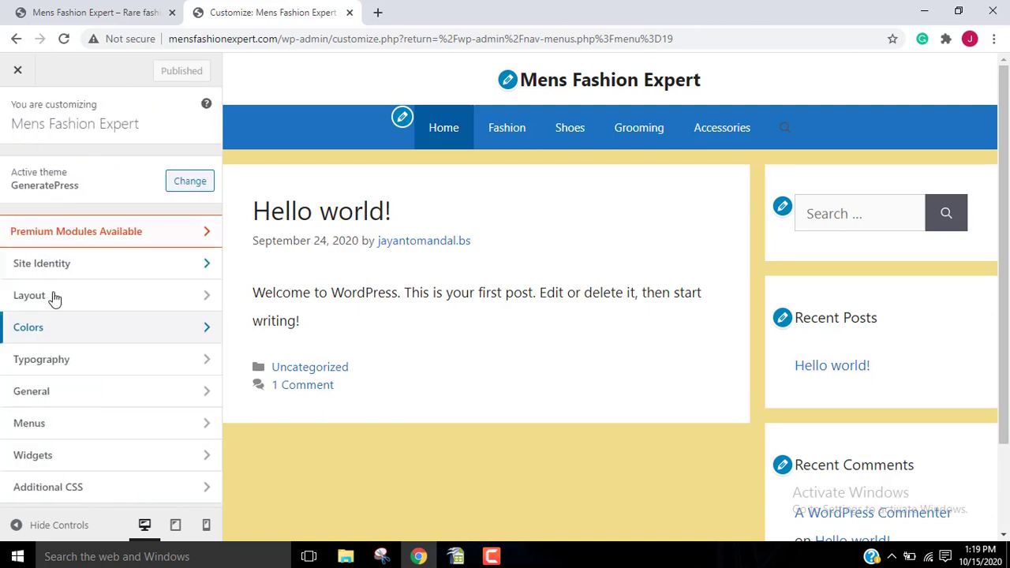
Step: Reload the live home page and examine its header, navigation, background, sidebar and footer
click(60, 15)
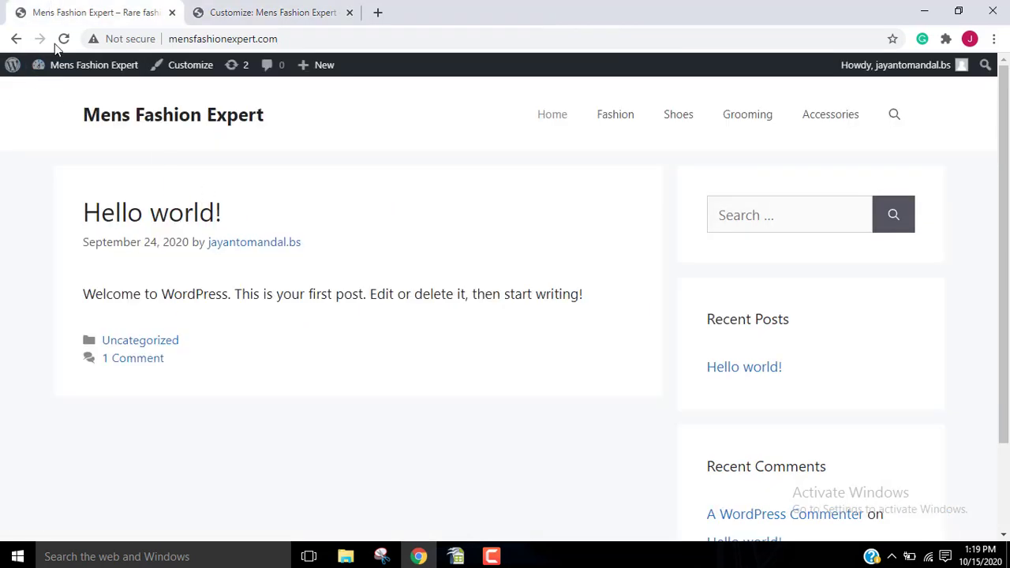
click(64, 39)
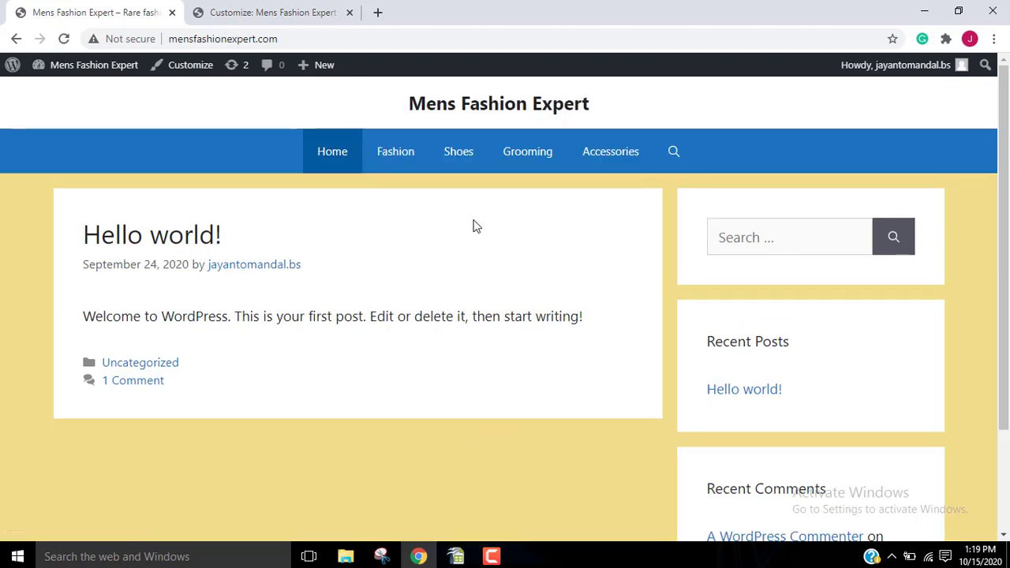
scroll(675, 357, down, 3)
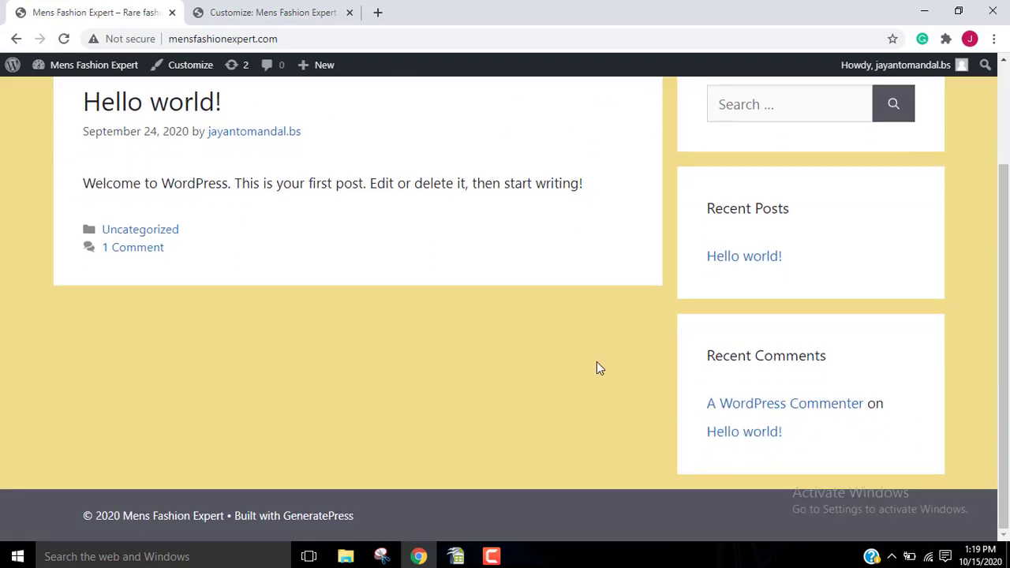
scroll(536, 301, up, 3)
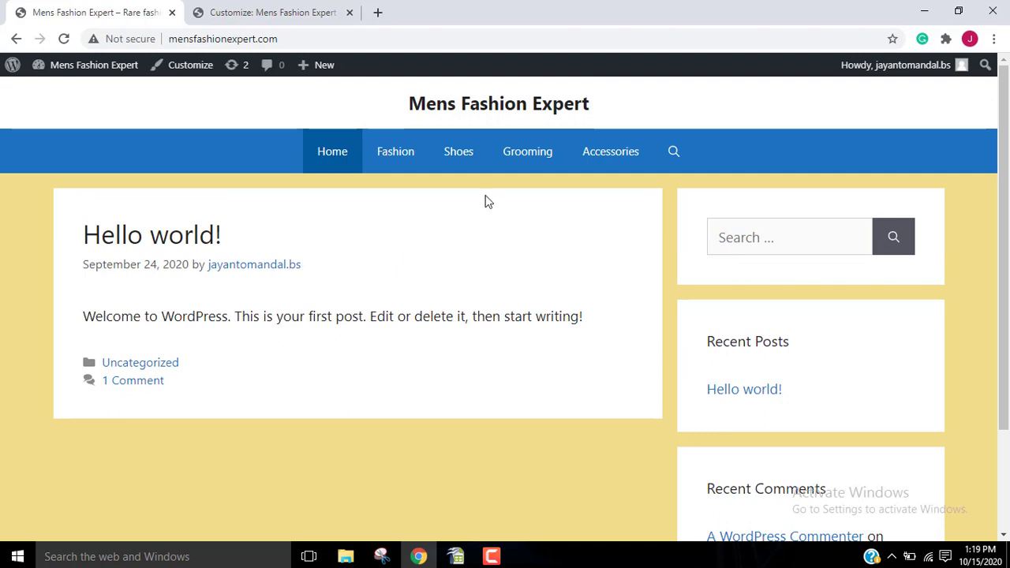
Step: In the customizer's Typography settings, try a body line height of 2.2 and a paragraph margin of 1.7 em, then restore 2 and 1.5 em
click(268, 12)
click(94, 363)
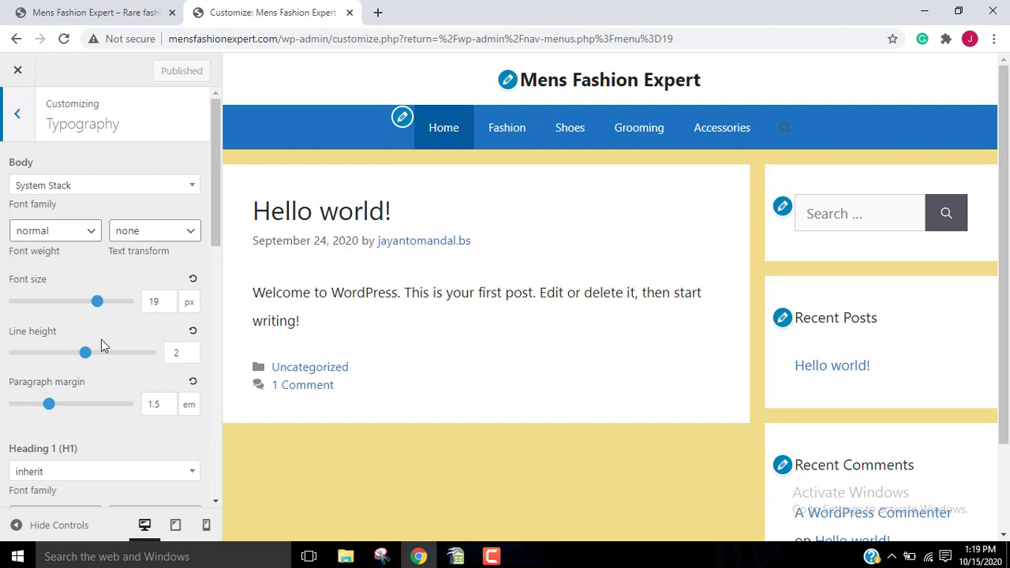
click(194, 350)
click(193, 351)
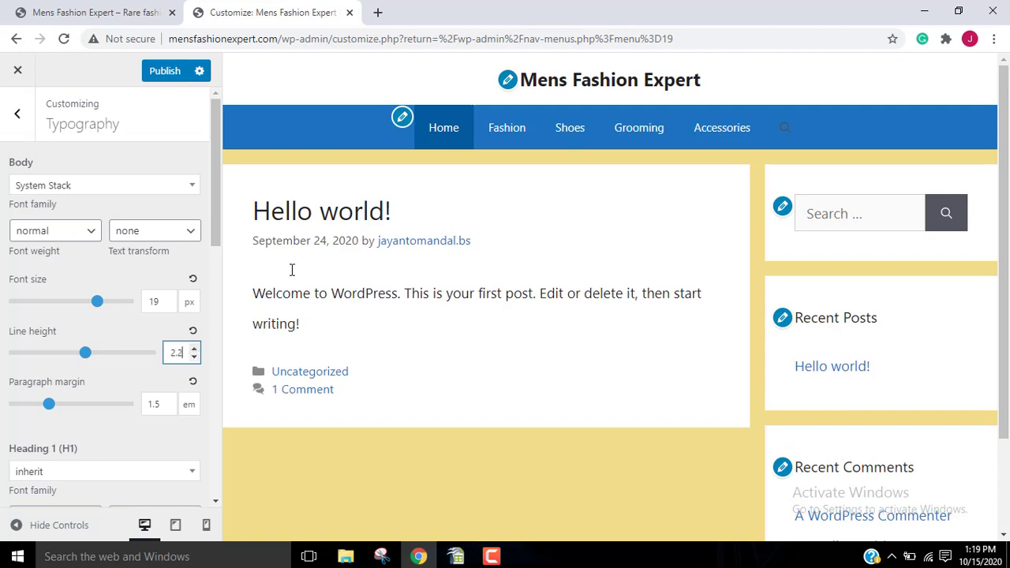
click(194, 356)
click(195, 357)
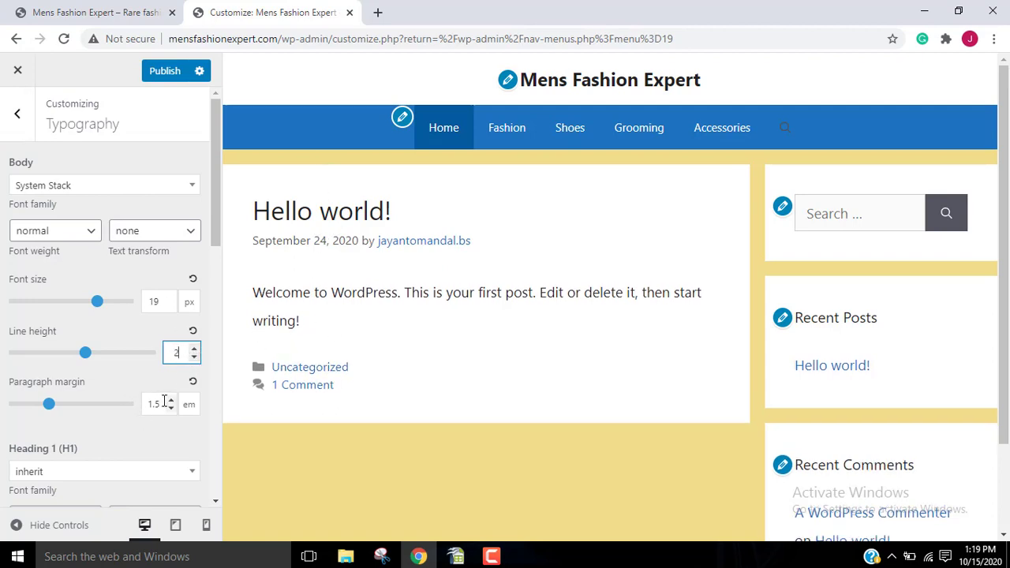
click(170, 398)
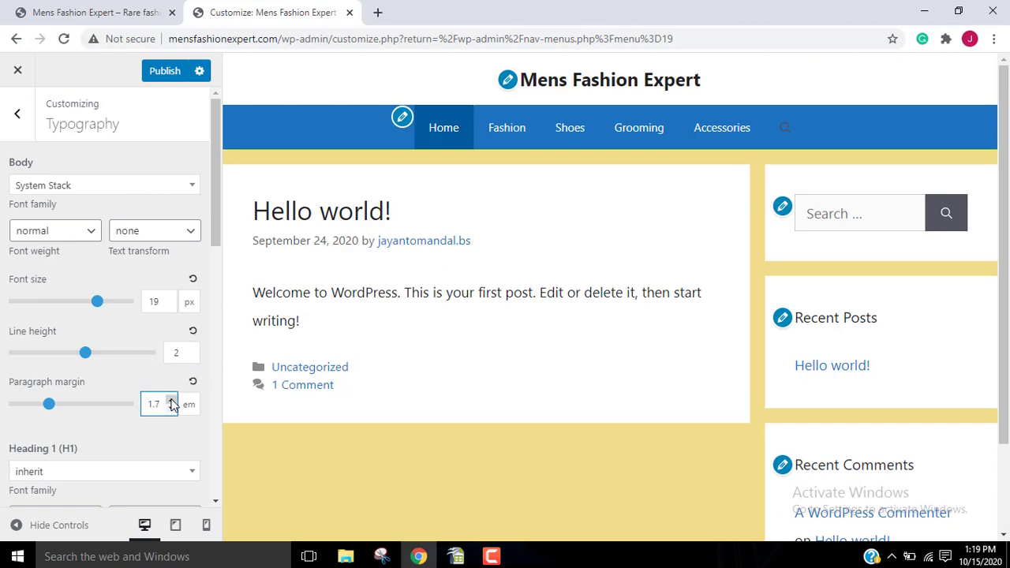
click(171, 409)
Step: Review the Heading 1, Heading 2 and Heading 3 typography settings, then publish the customizer and leave the Typography section
scroll(166, 360, down, 2)
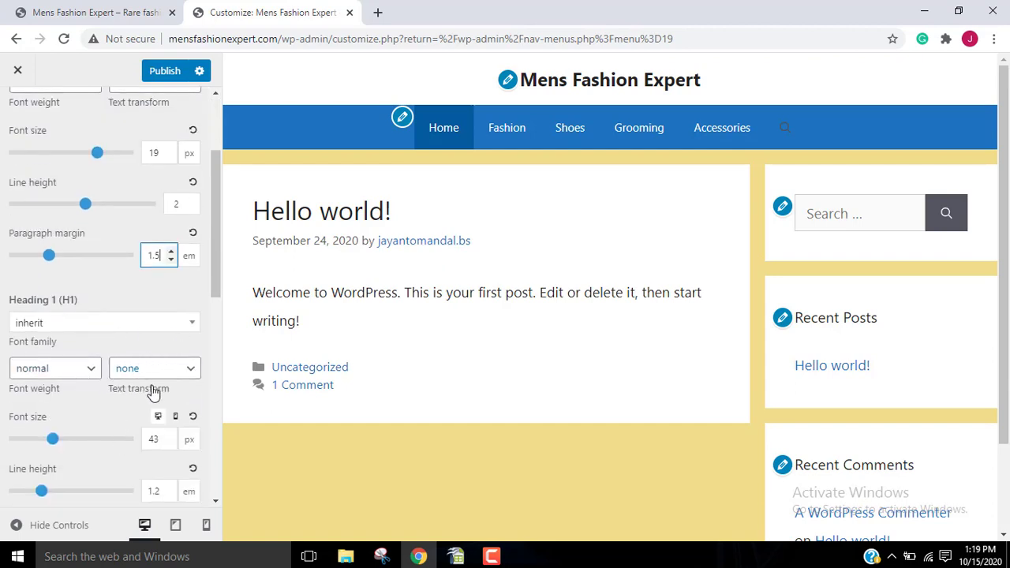
scroll(154, 423, down, 2)
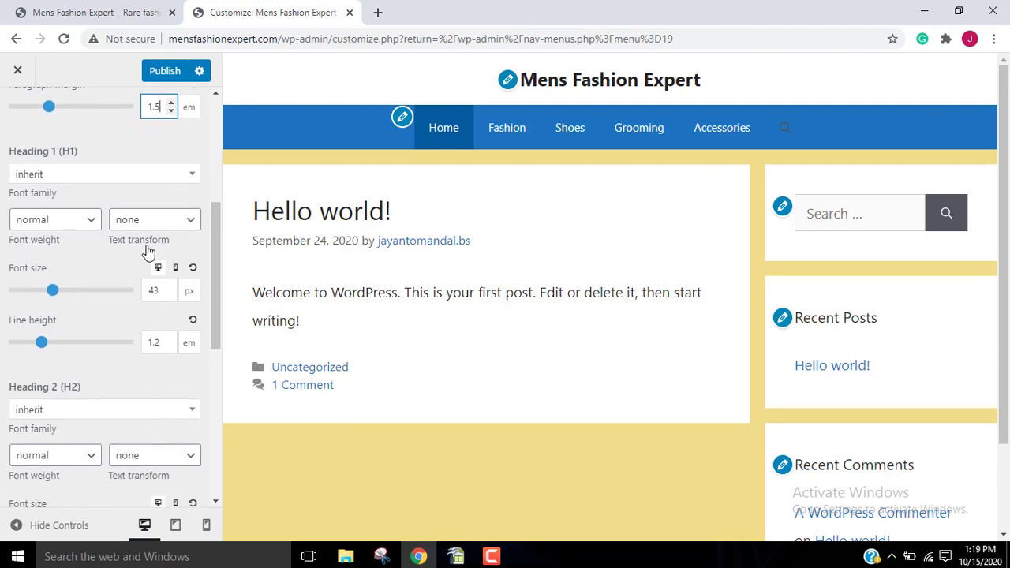
scroll(142, 393, down, 2)
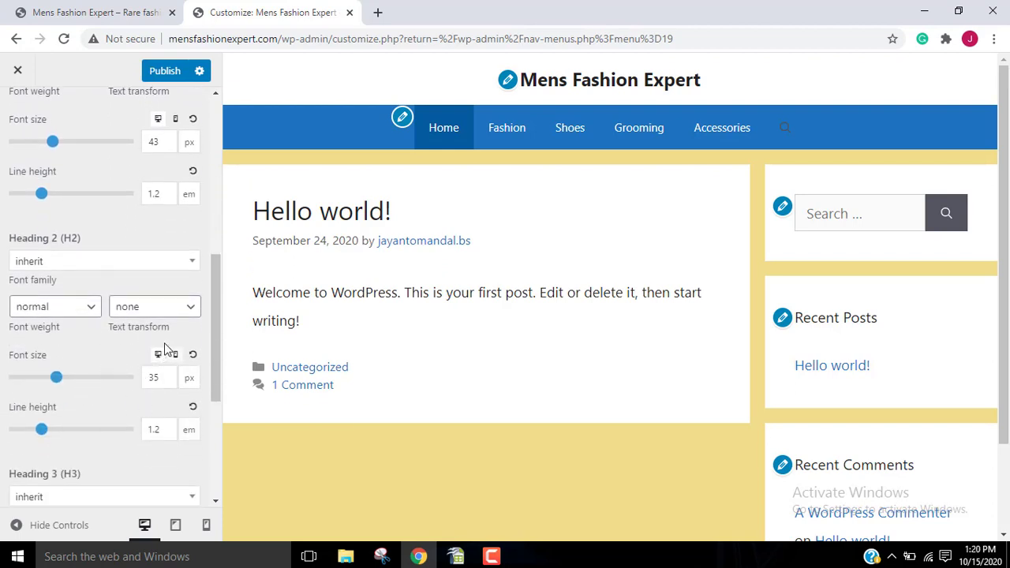
scroll(143, 336, down, 3)
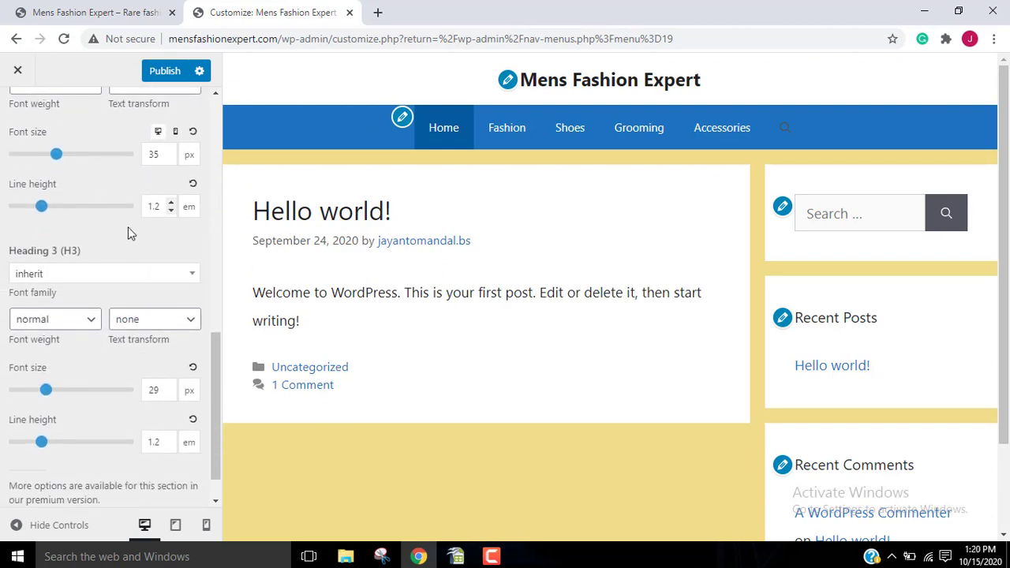
scroll(174, 386, down, 1)
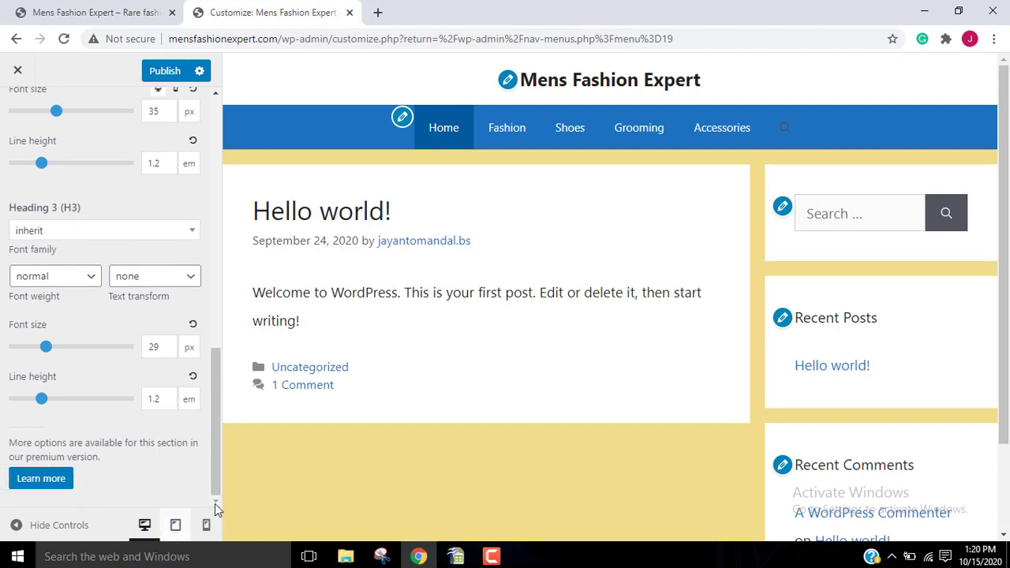
scroll(124, 218, up, 6)
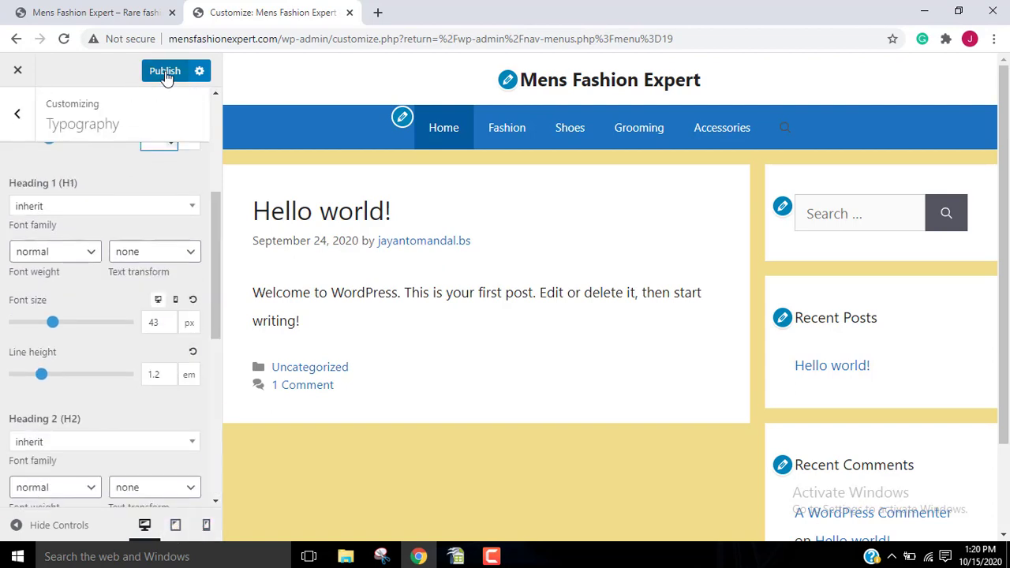
click(162, 72)
click(16, 116)
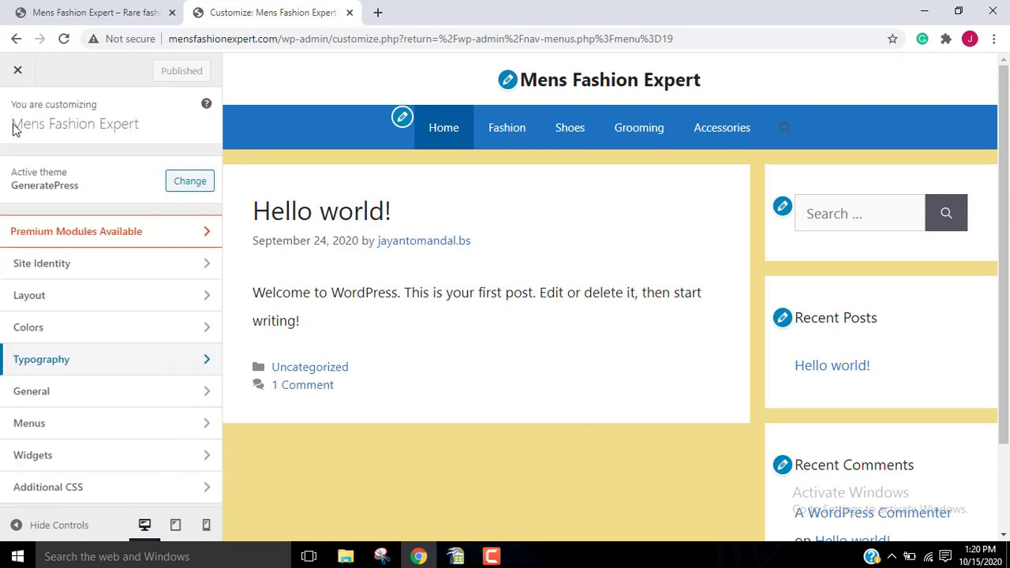
Step: Look over the General and Menus settings, and open the Widgets section
click(78, 398)
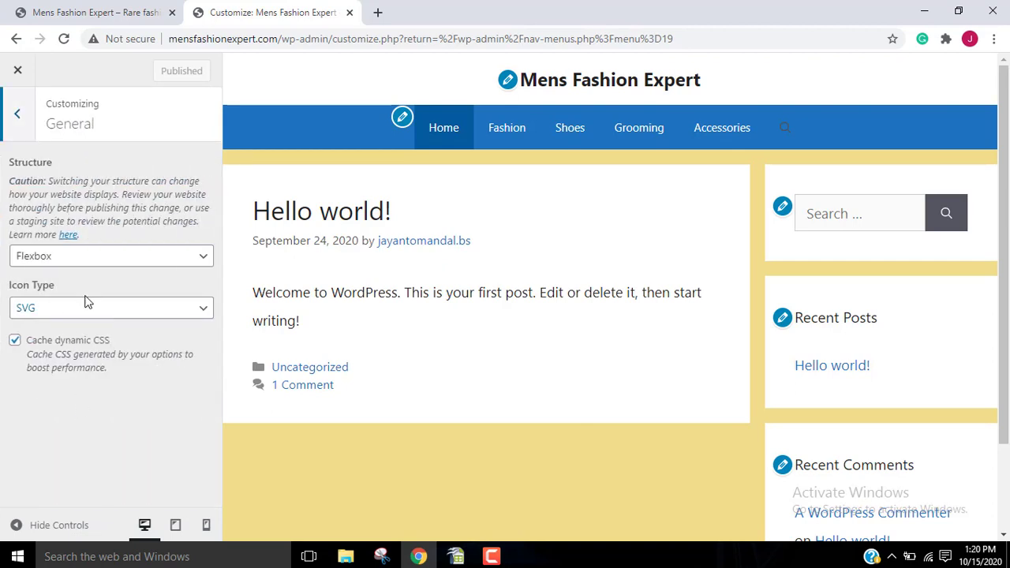
click(16, 118)
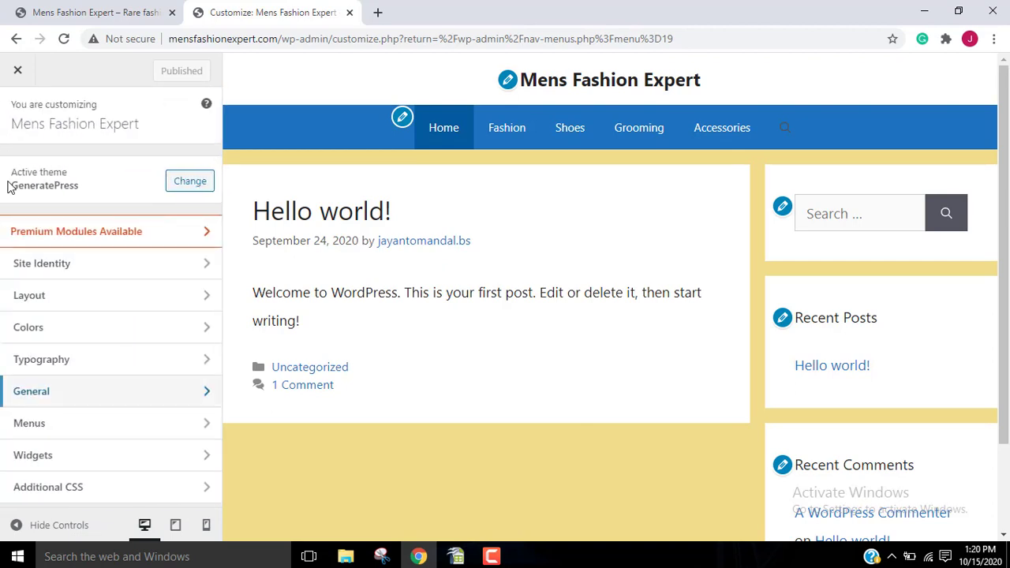
click(60, 434)
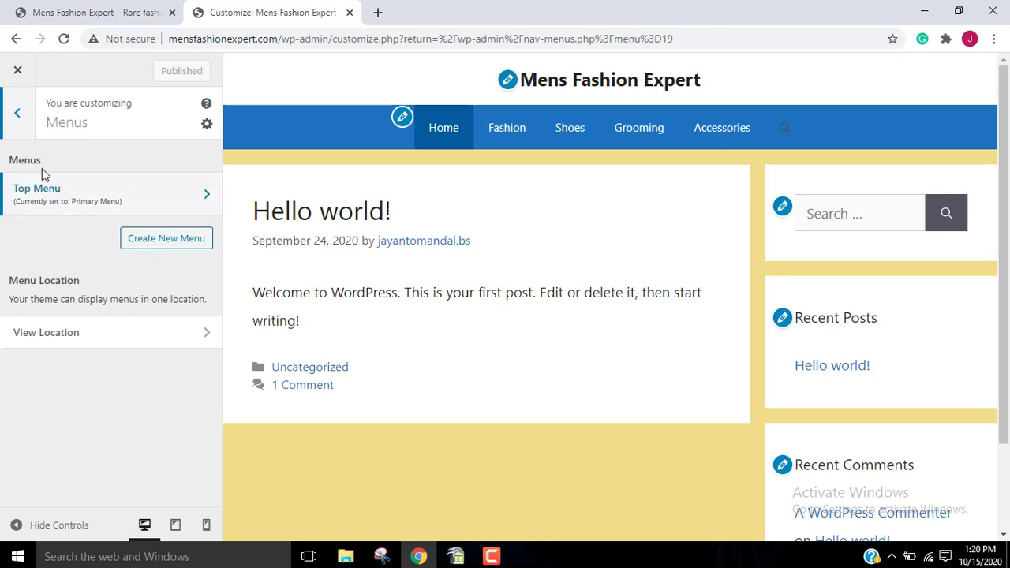
click(15, 117)
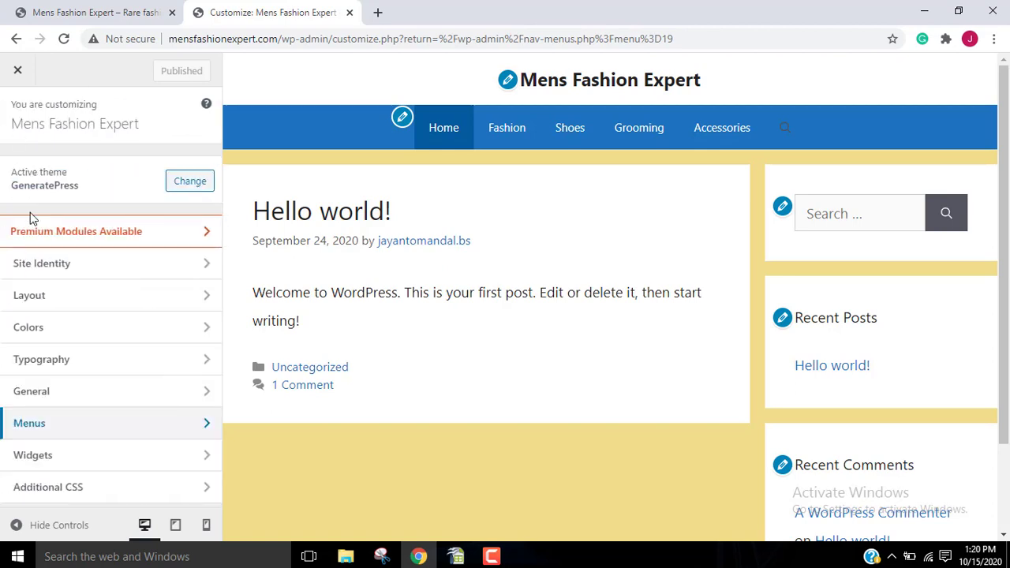
click(119, 462)
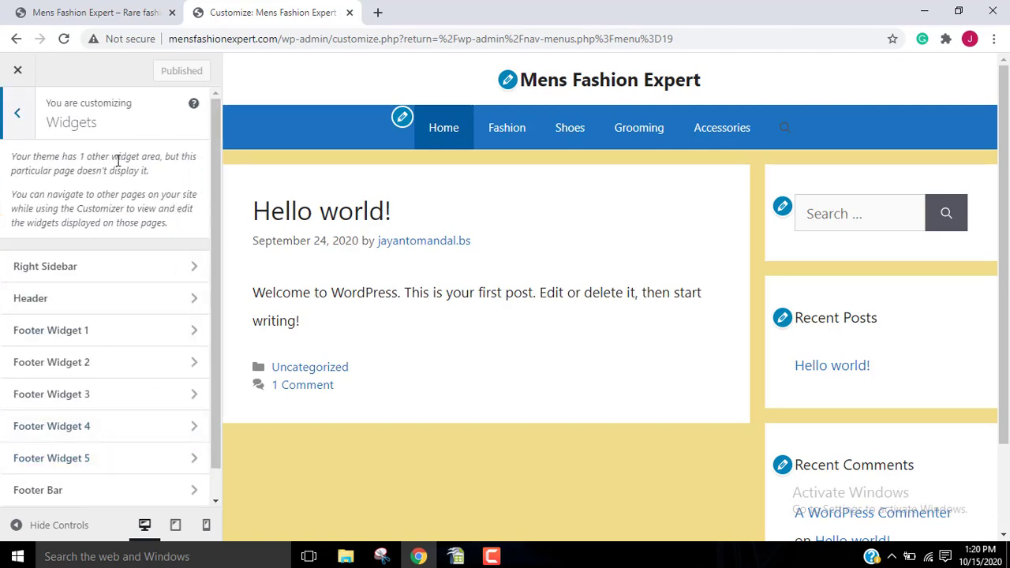
Step: Look at the Header widget area and return to the list of widget areas
scroll(118, 174, down, 1)
click(108, 280)
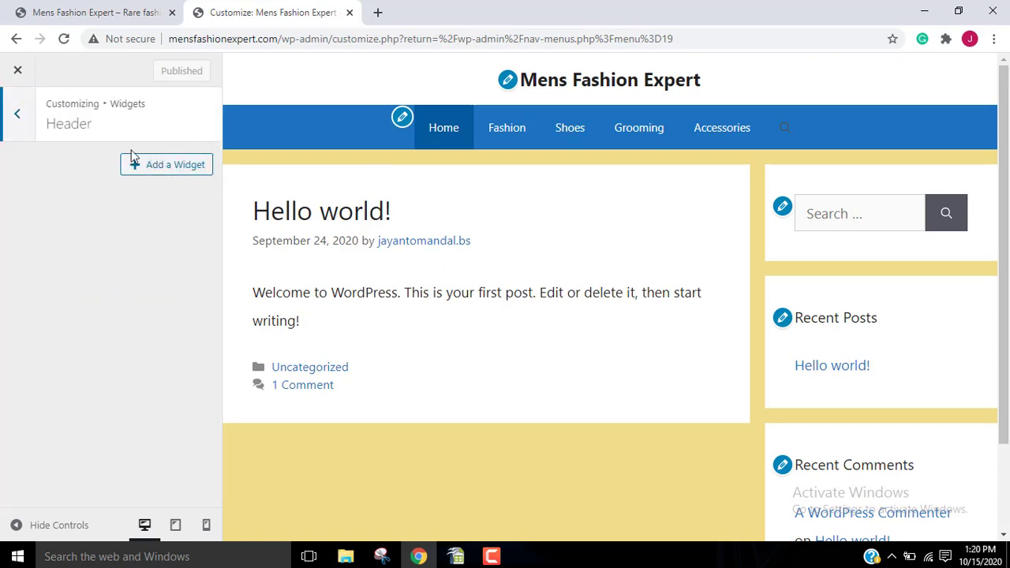
click(24, 120)
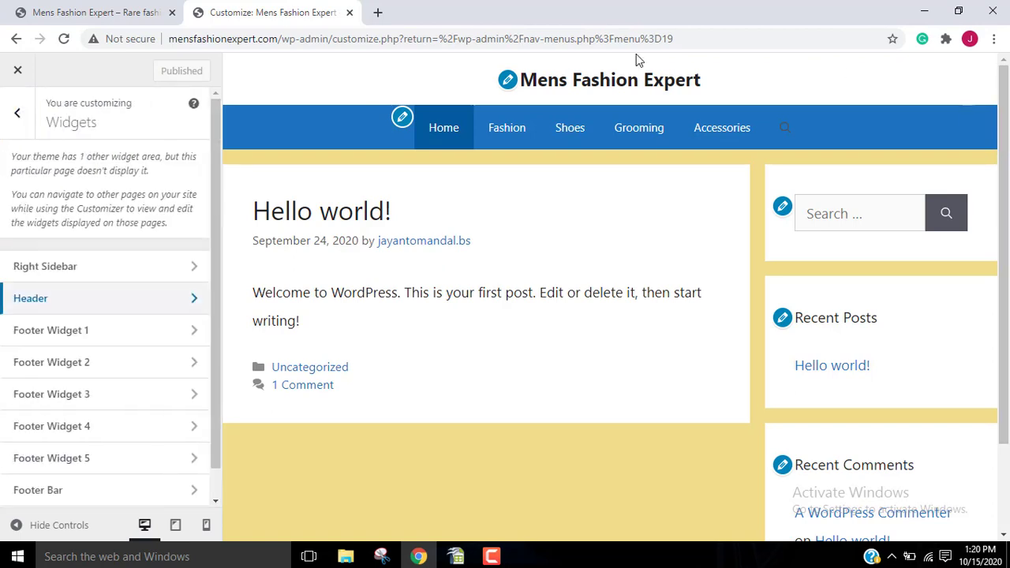
Step: Remove the Recent Comments widget from the Right Sidebar widget area
click(76, 278)
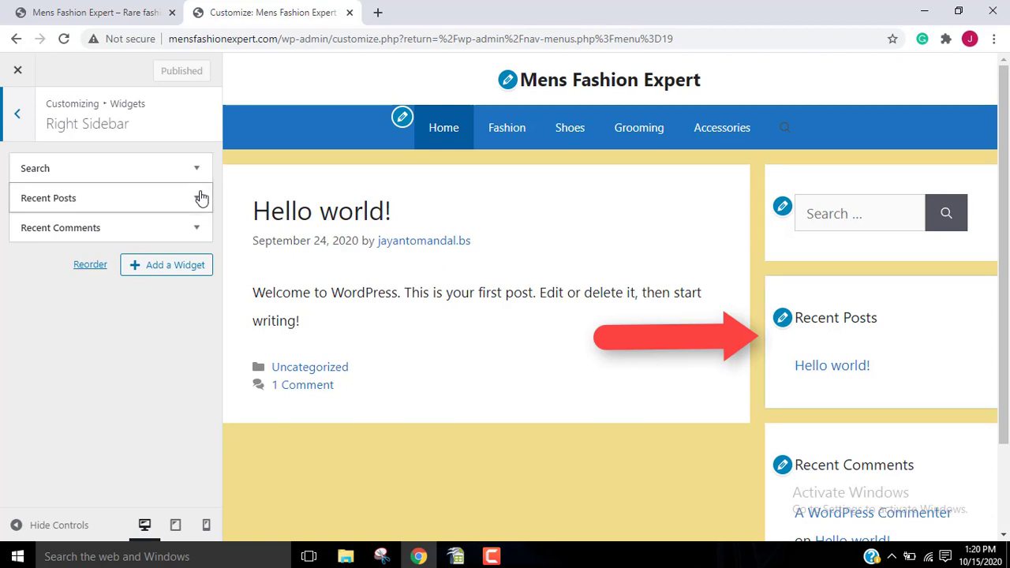
click(197, 228)
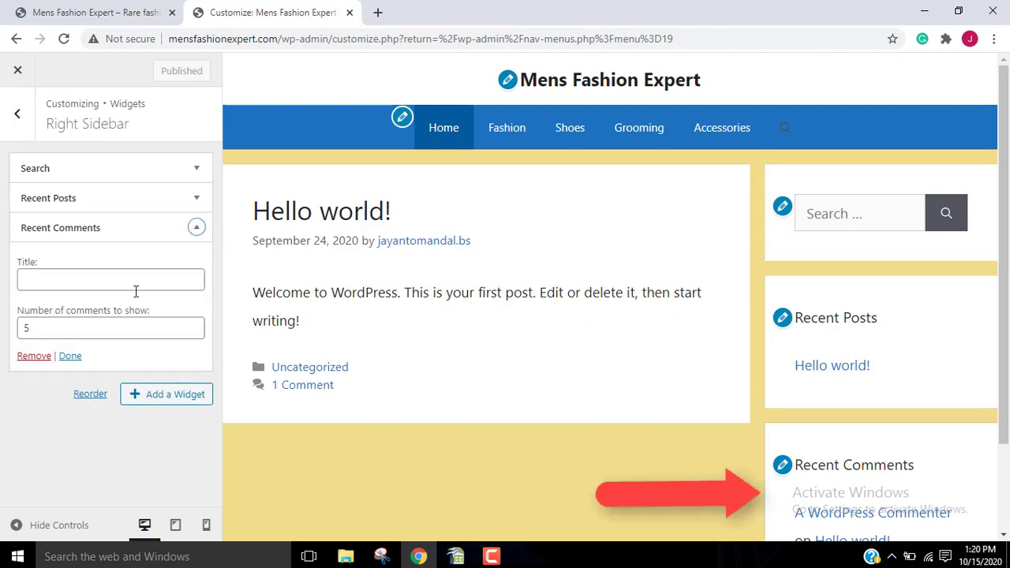
click(34, 356)
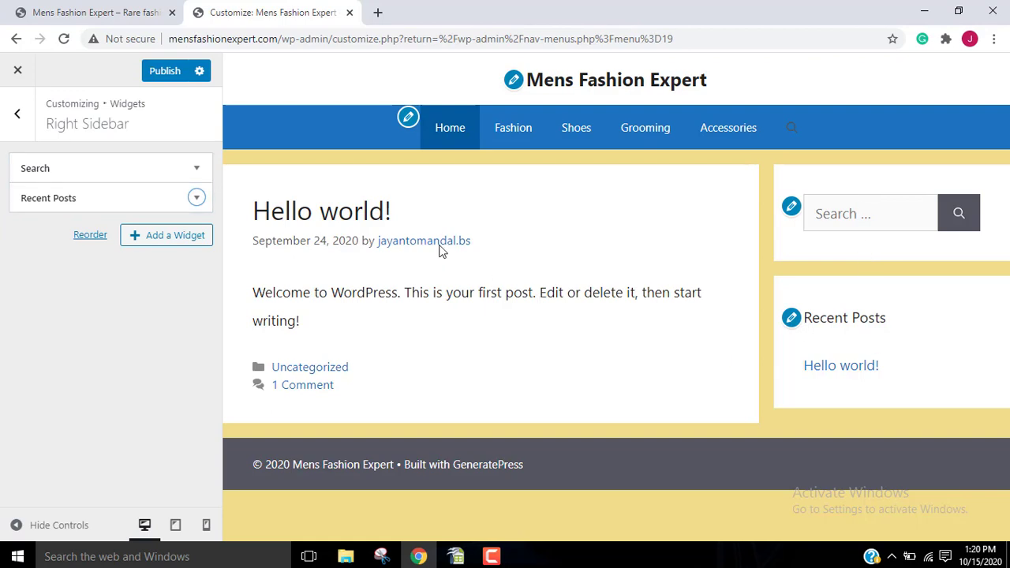
Step: Review the Right Sidebar's Search and Recent Posts widget settings, then publish the customizer changes and return to the widget areas
click(194, 167)
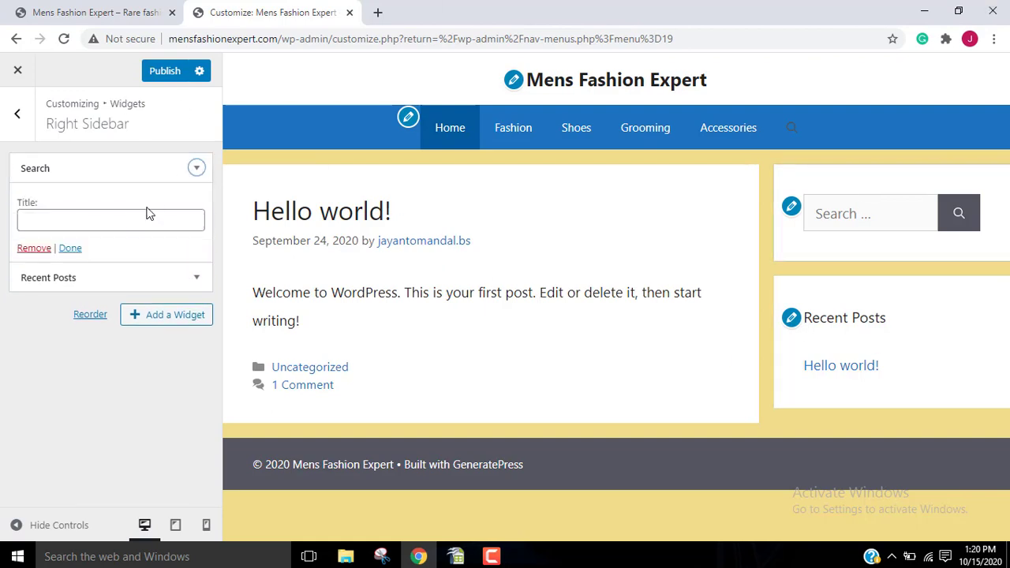
click(70, 247)
click(194, 199)
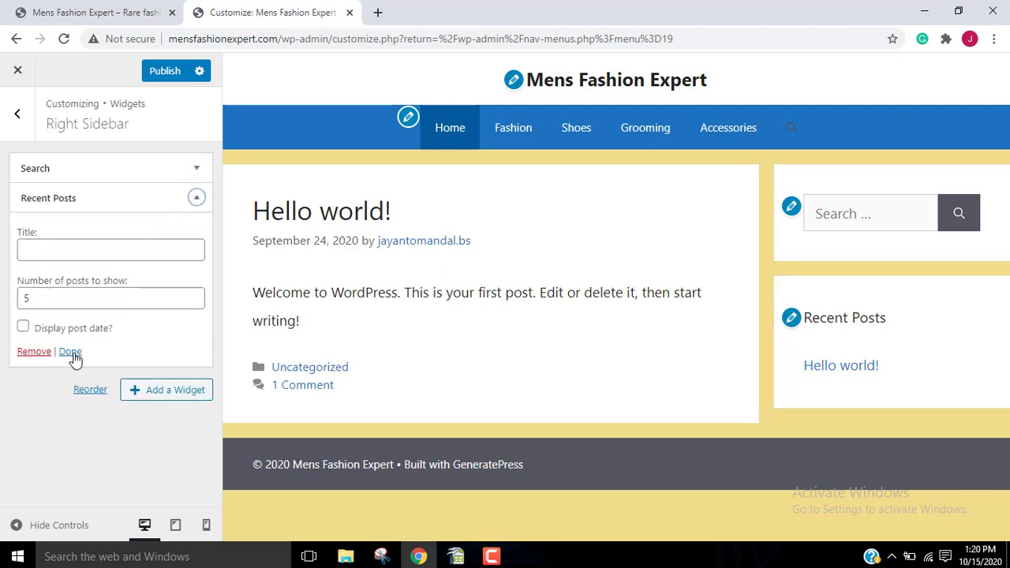
click(194, 198)
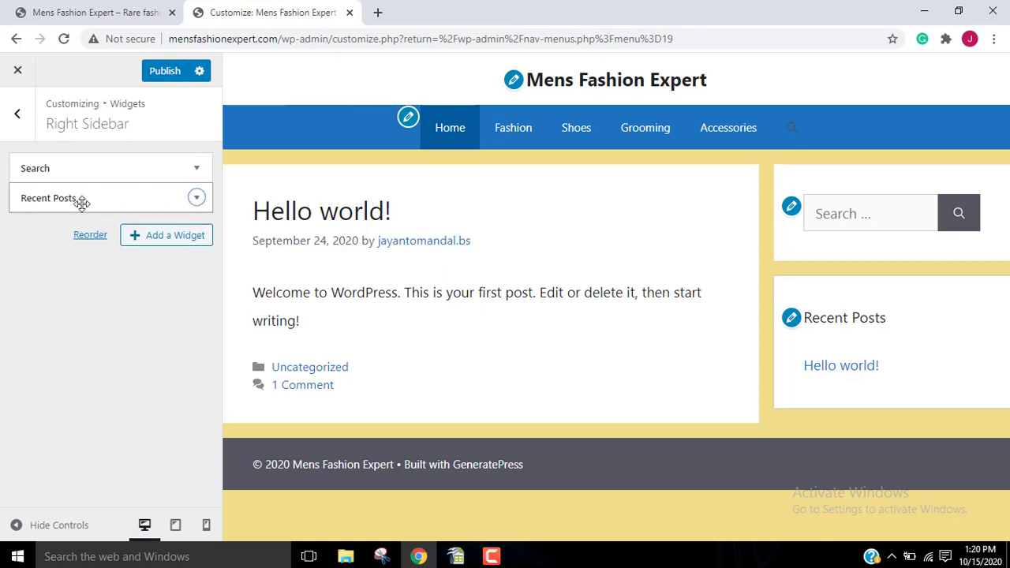
click(164, 73)
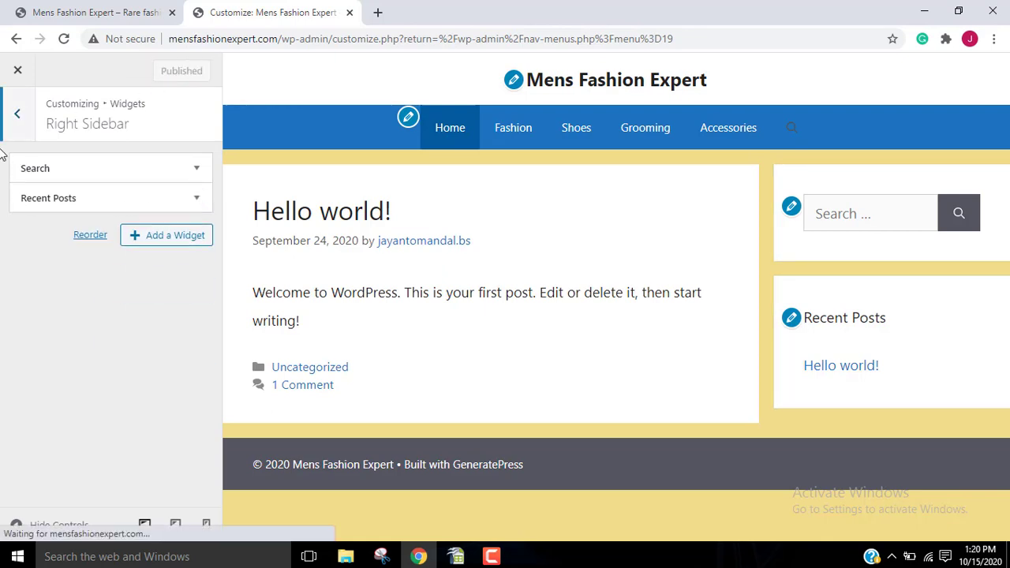
click(18, 114)
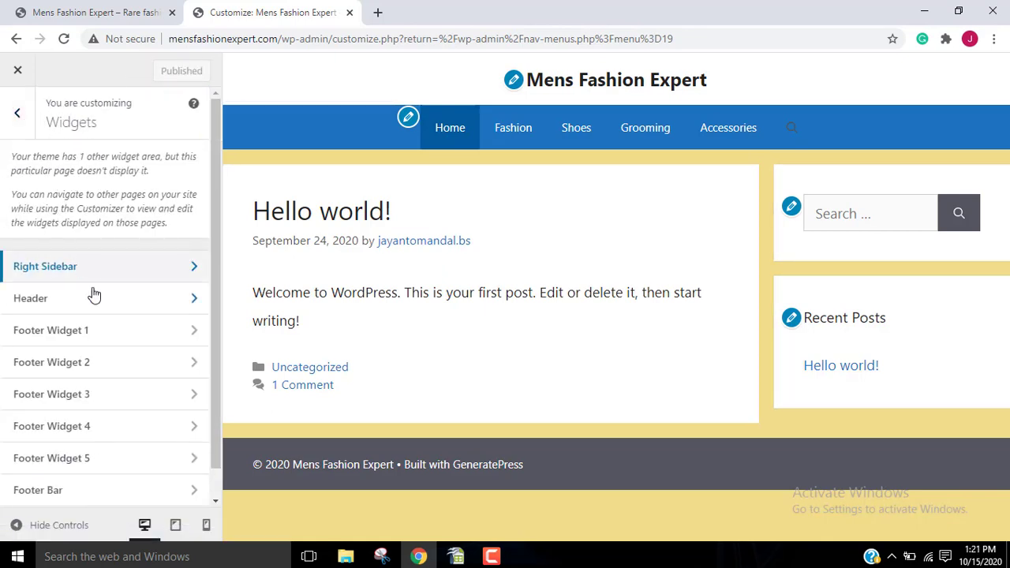
Step: Look over the Footer Widget 1, Footer Bar and Top Bar widget areas
scroll(86, 292, down, 1)
click(72, 306)
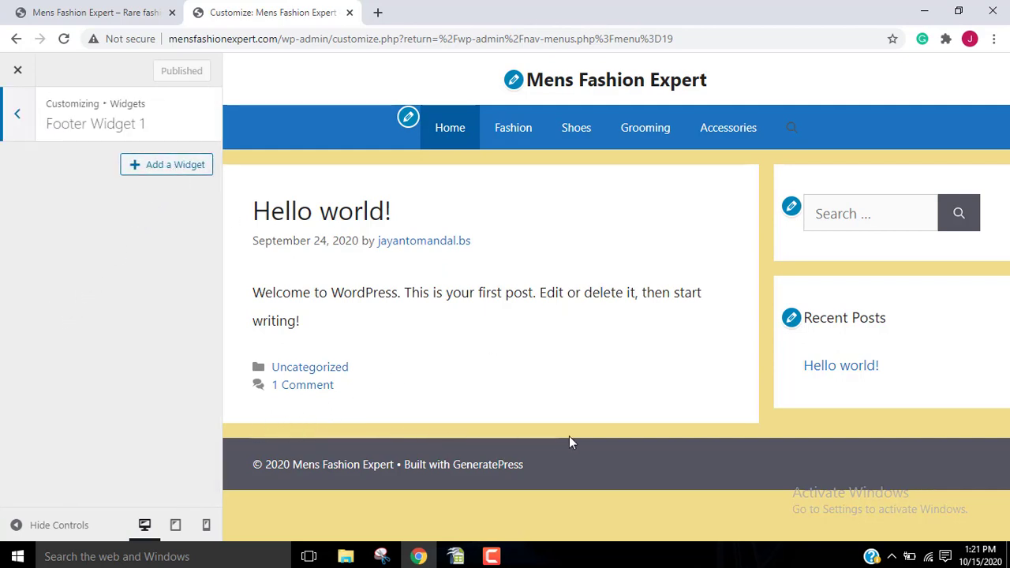
click(16, 115)
scroll(83, 394, down, 1)
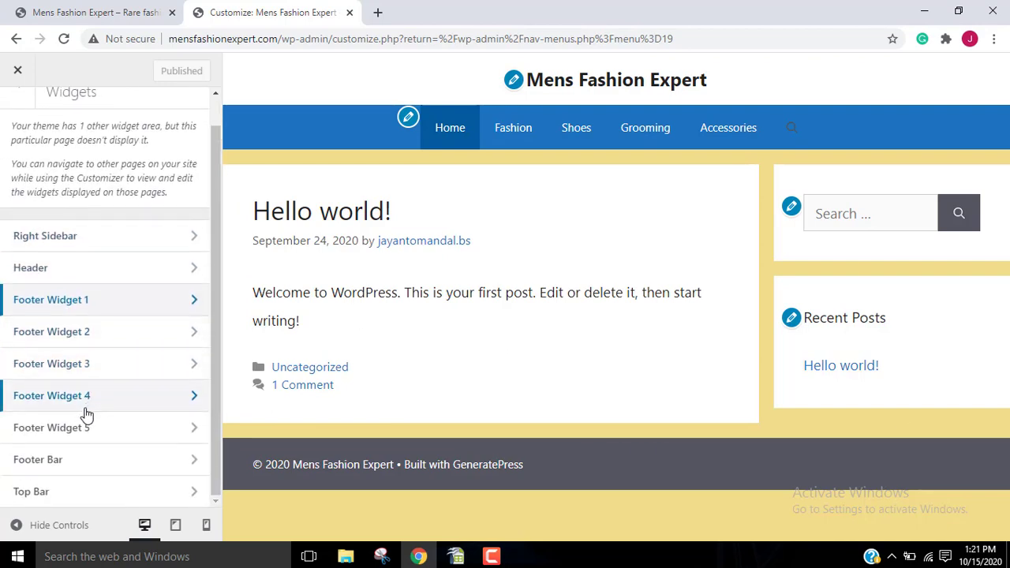
click(75, 465)
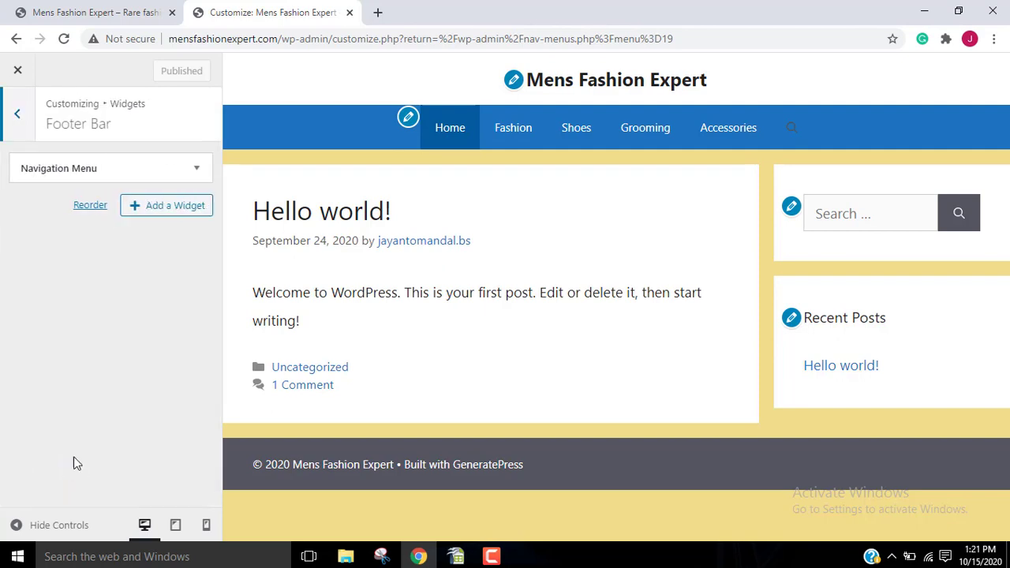
click(17, 115)
scroll(83, 347, down, 1)
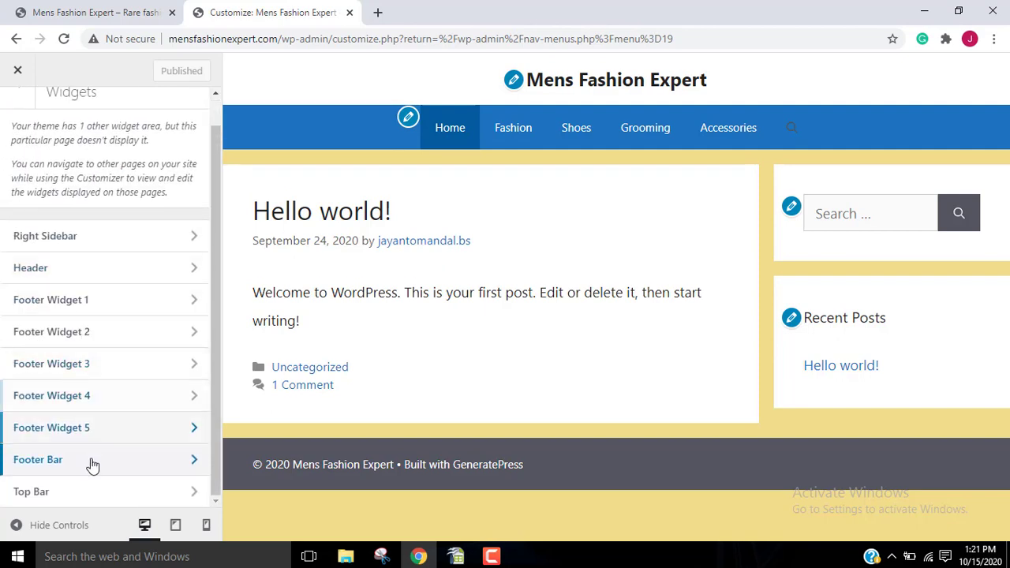
click(71, 496)
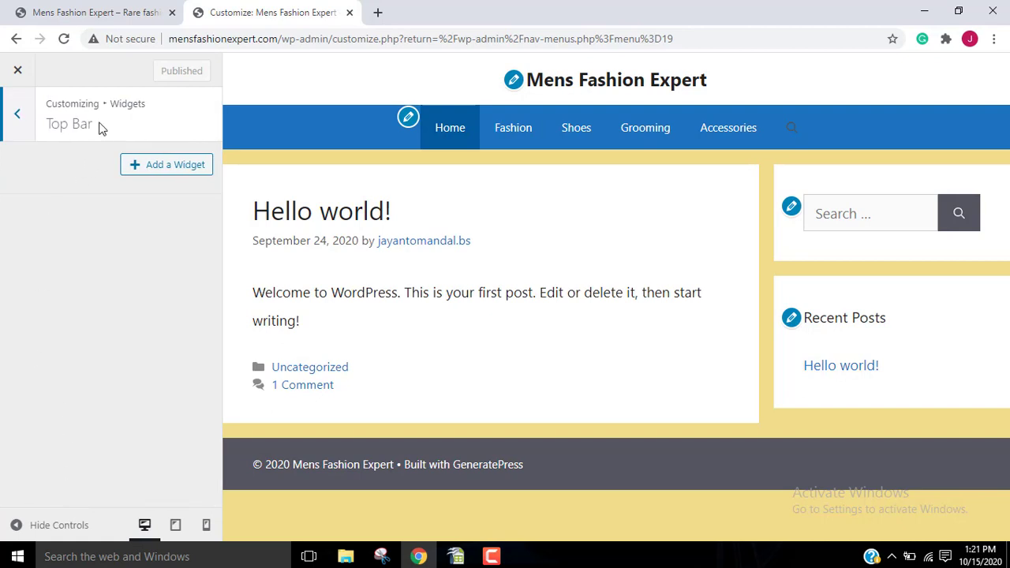
click(17, 115)
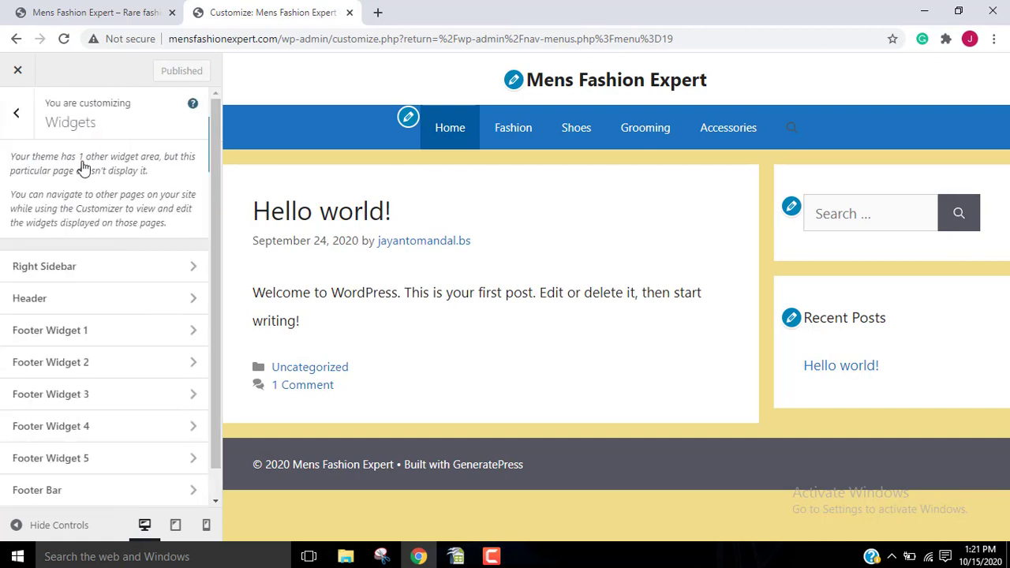
Step: Preview the site in the mobile and tablet layouts, then return to the desktop preview
click(205, 525)
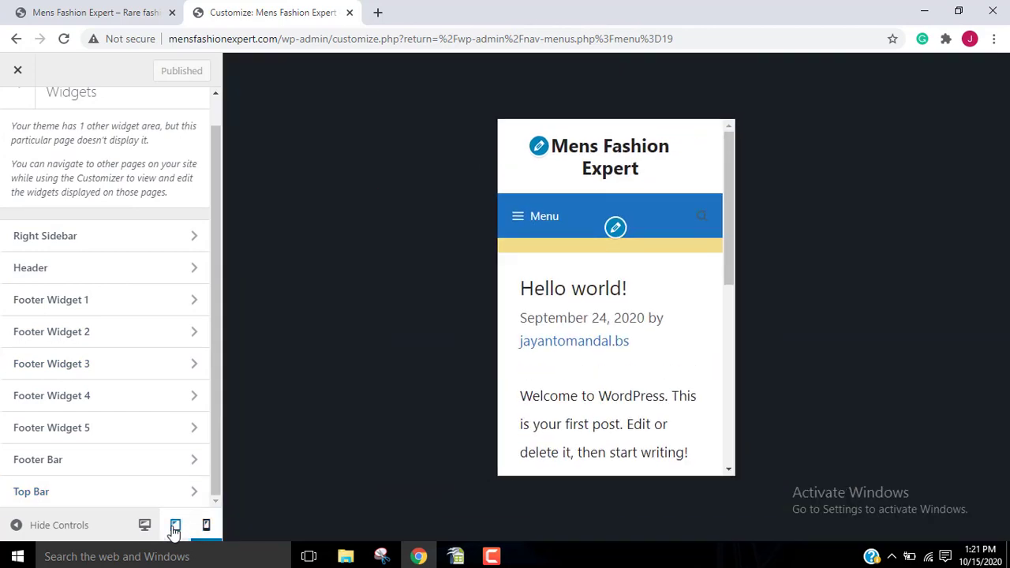
click(175, 526)
click(144, 524)
scroll(67, 129, up, 1)
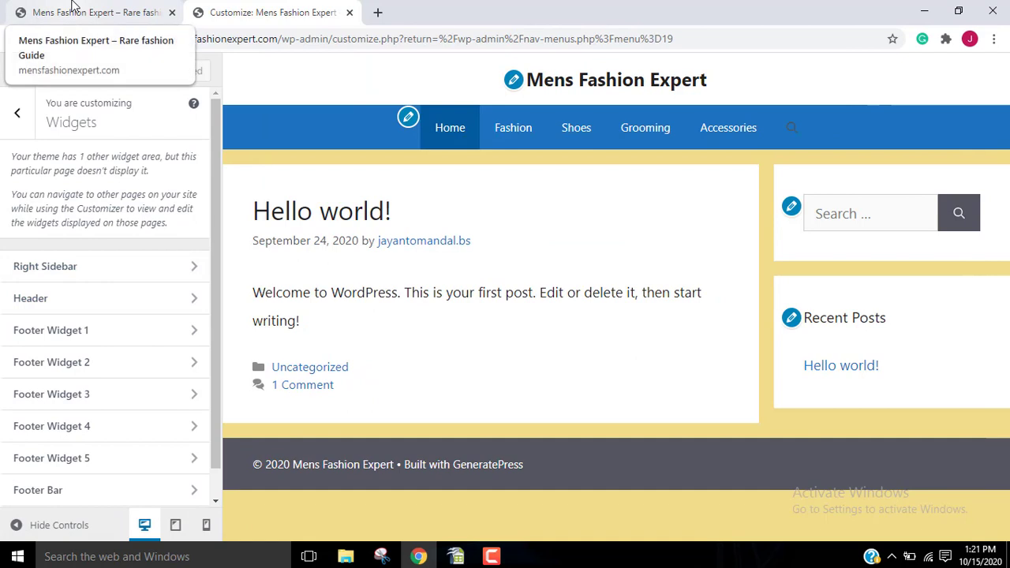
Step: Close the customizer, then reload the live home page and examine its navigation menu and sidebar
click(17, 69)
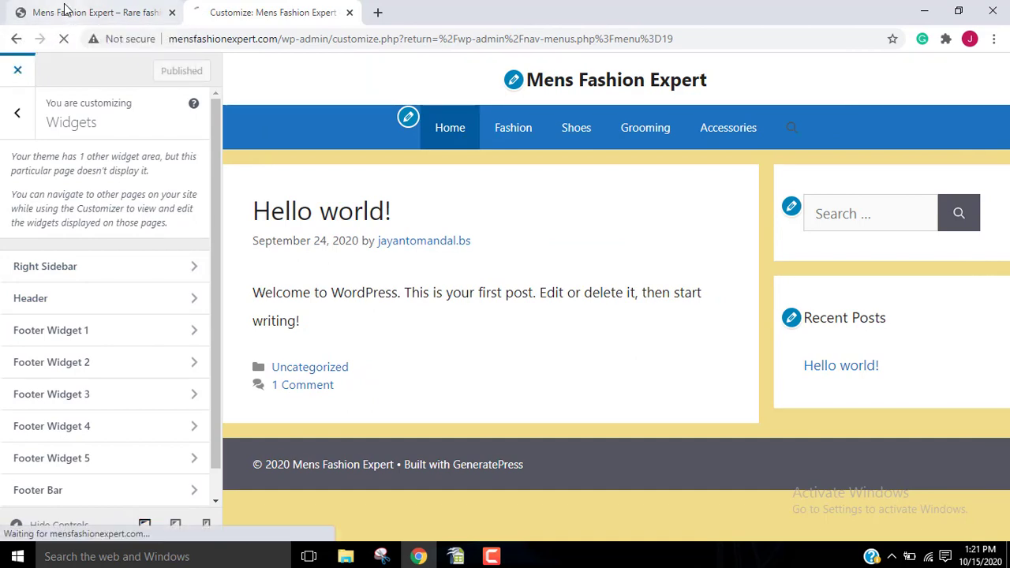
click(65, 11)
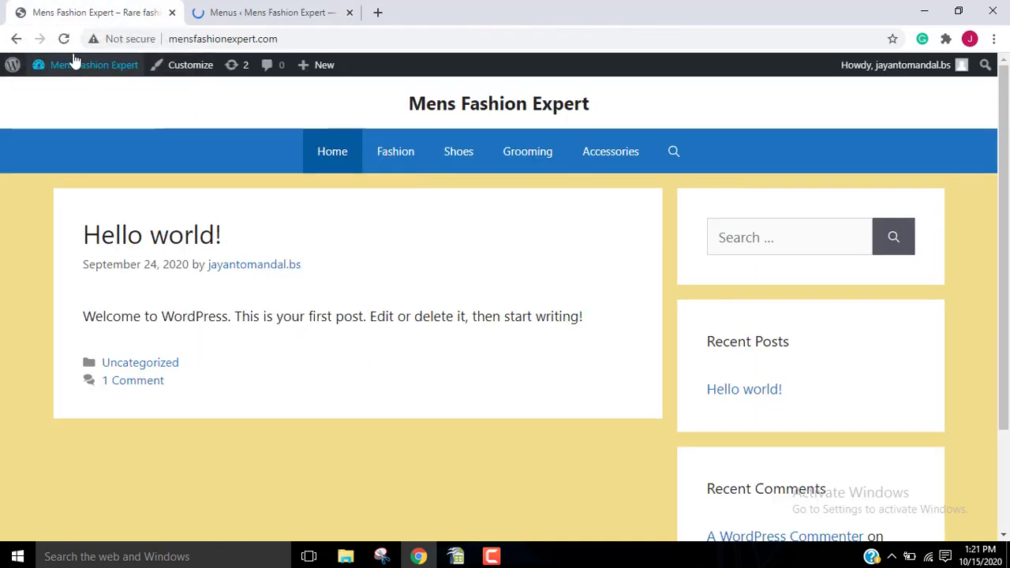
click(64, 39)
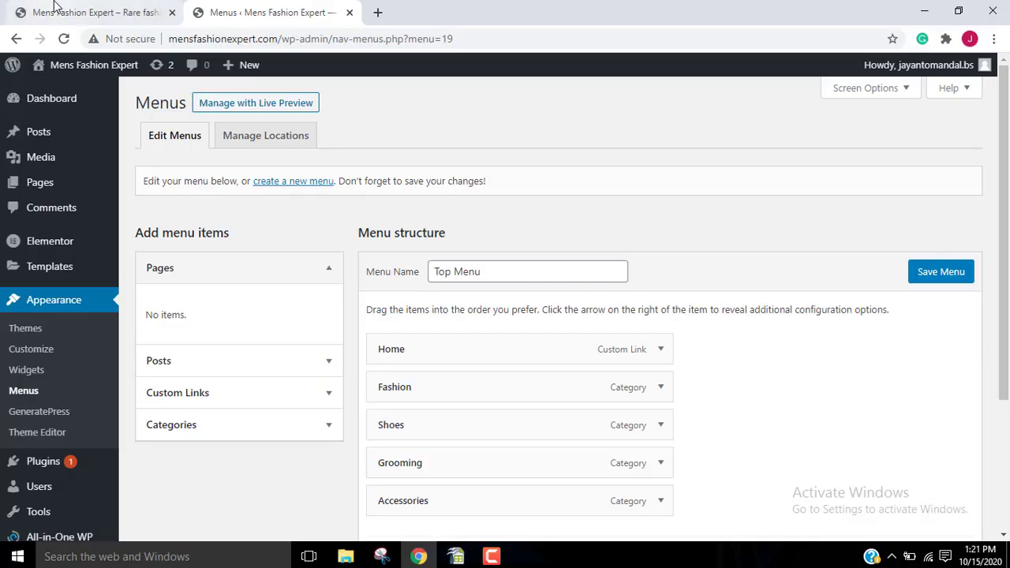
click(90, 11)
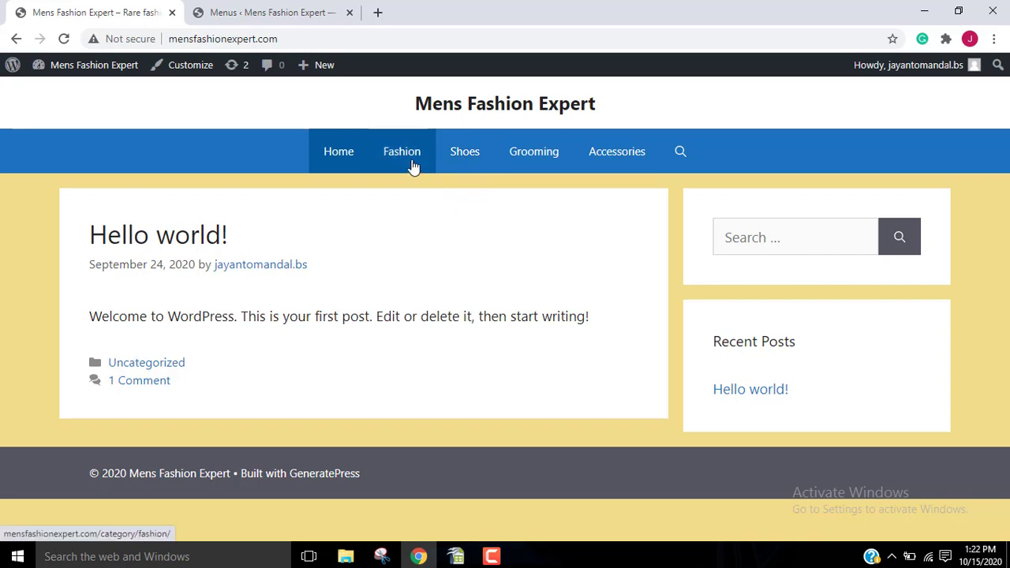
Step: Open the post categories in the WordPress admin and add a category named Jacket with no parent
click(229, 8)
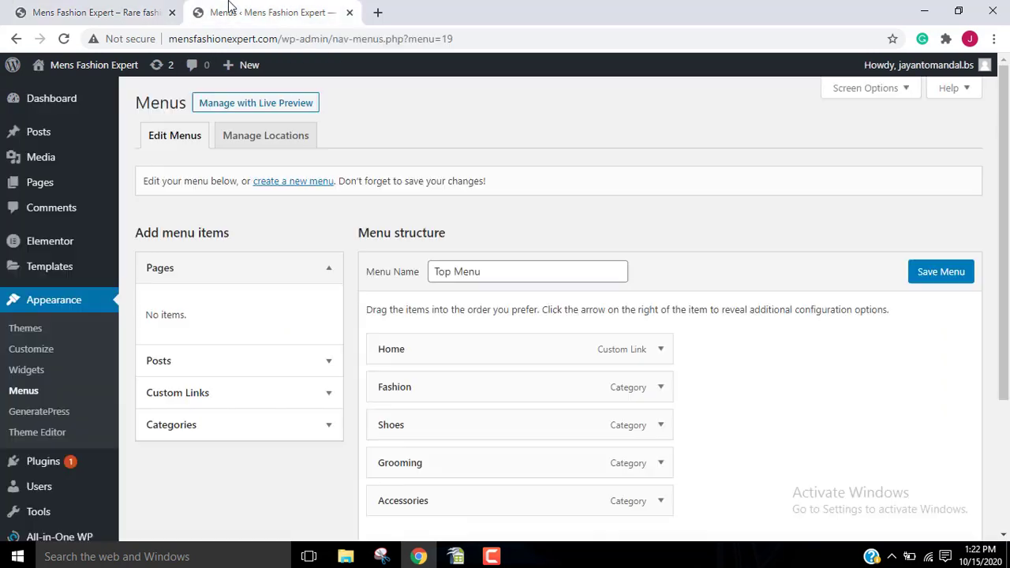
mouse_move(14, 99)
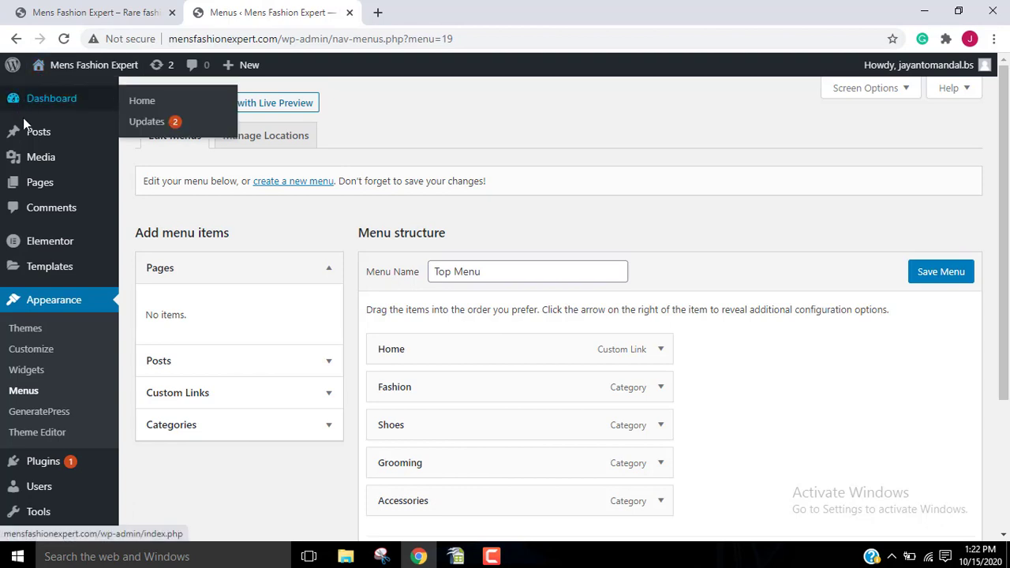
mouse_move(28, 136)
click(148, 178)
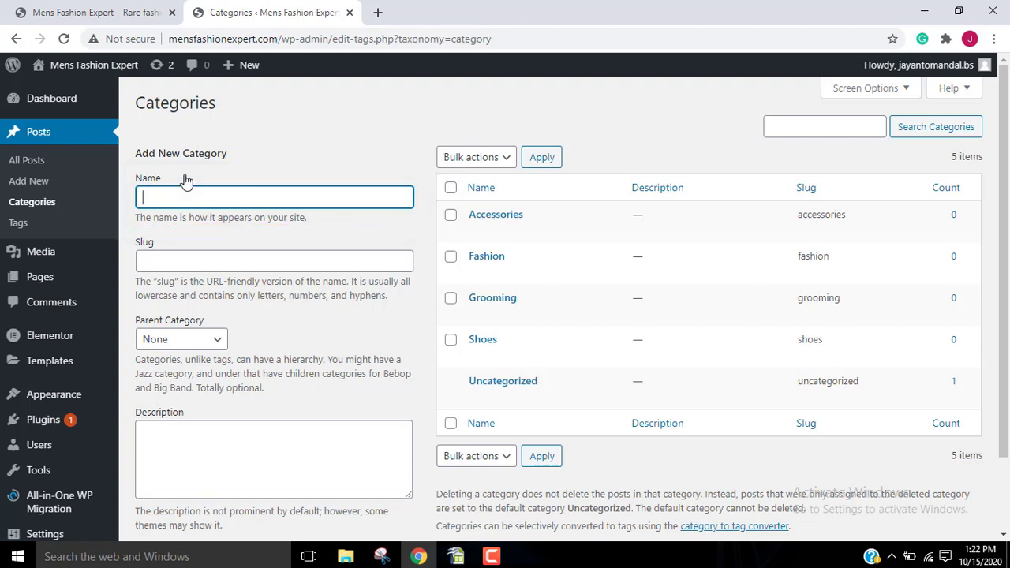
text(Jacket)
scroll(175, 193, down, 3)
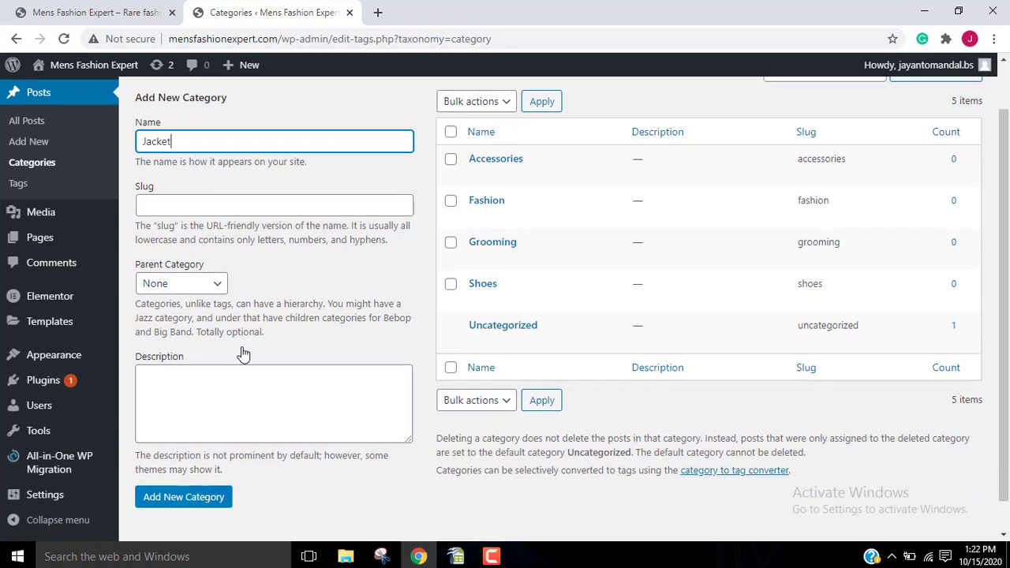
click(192, 463)
Step: Add a post category named Jeans with no parent
scroll(225, 317, up, 3)
click(211, 197)
text(Jeans)
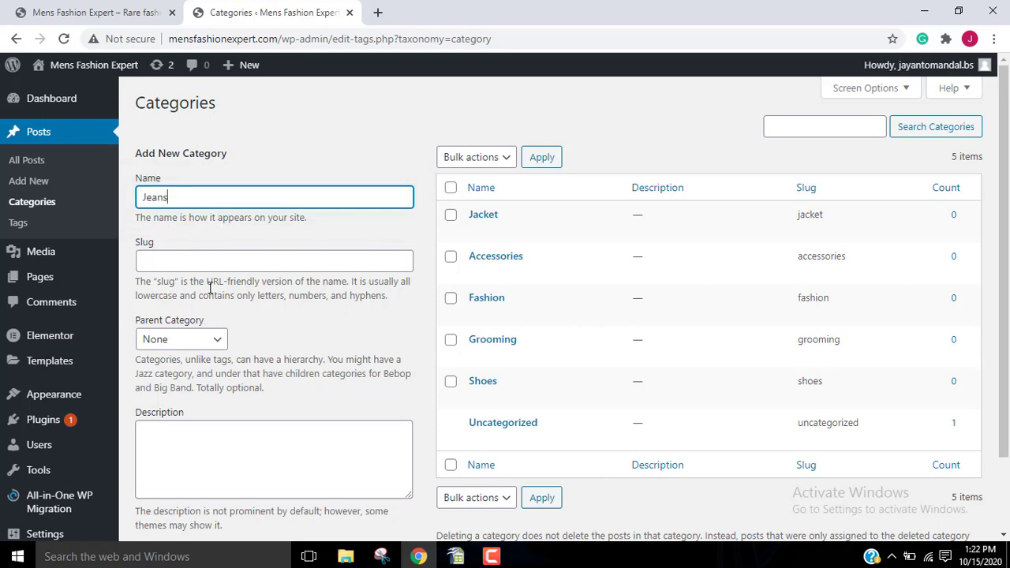
scroll(209, 286, down, 1)
click(184, 465)
Step: Add a post category named Casual shirt with no parent
scroll(190, 195, up, 1)
click(177, 198)
text(Casua)
key(BackSpace)
key(BackSpace)
text(sual shirt)
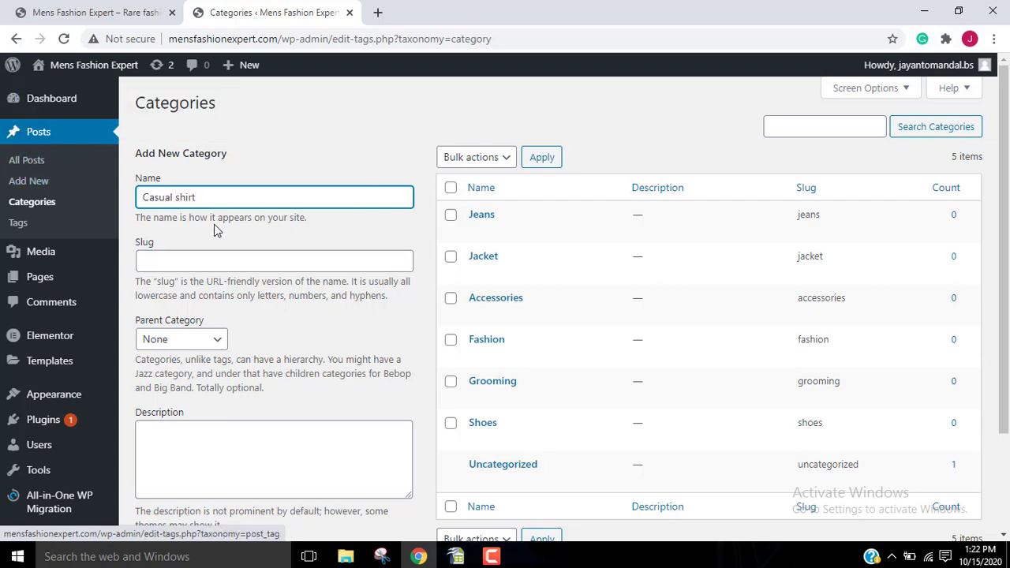
scroll(198, 471, down, 2)
click(206, 426)
Step: Check the live site's navigation menu, then add a post category named Sneaker with no parent
scroll(236, 315, up, 1)
scroll(235, 272, up, 1)
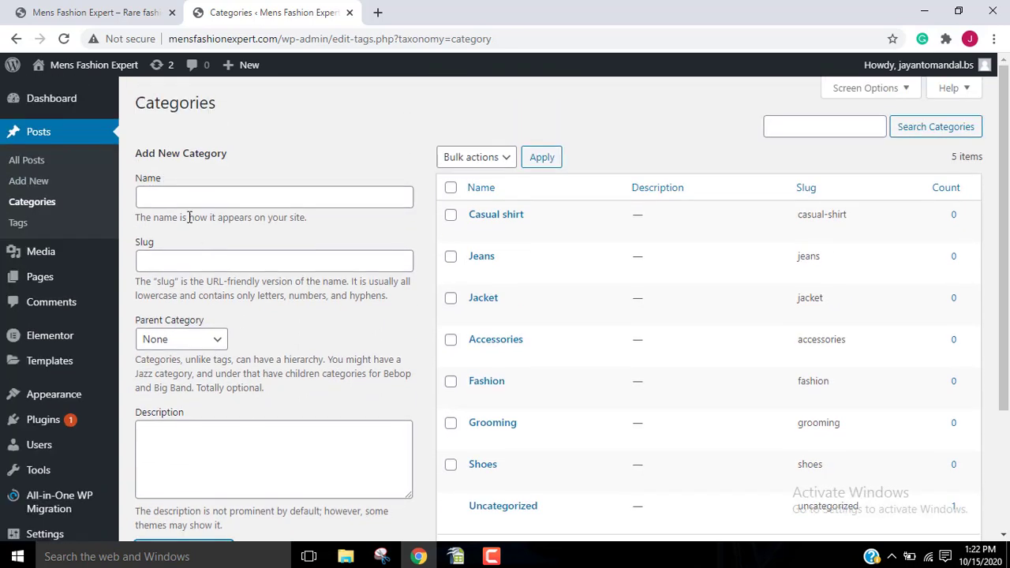
click(184, 201)
click(76, 13)
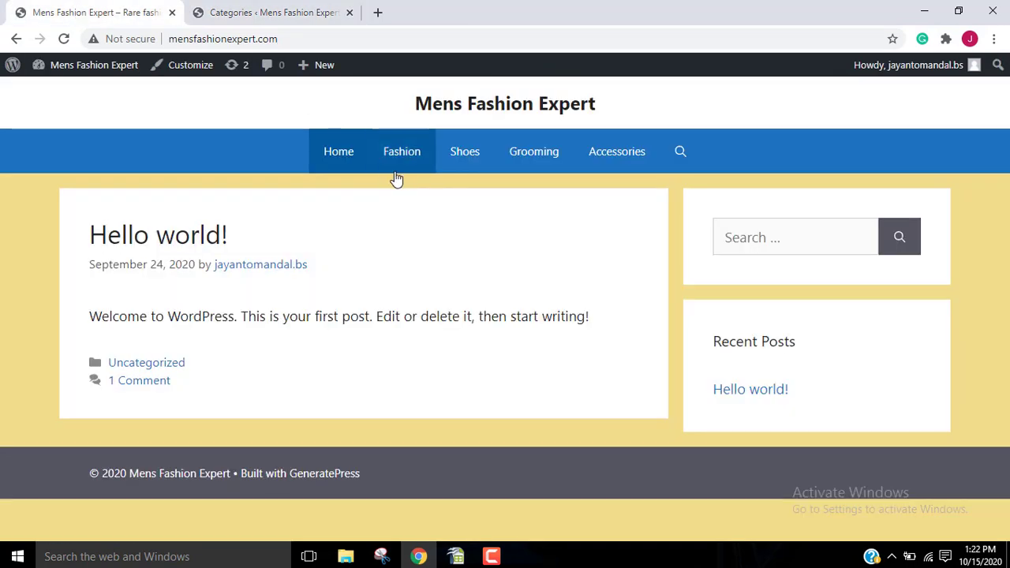
click(254, 11)
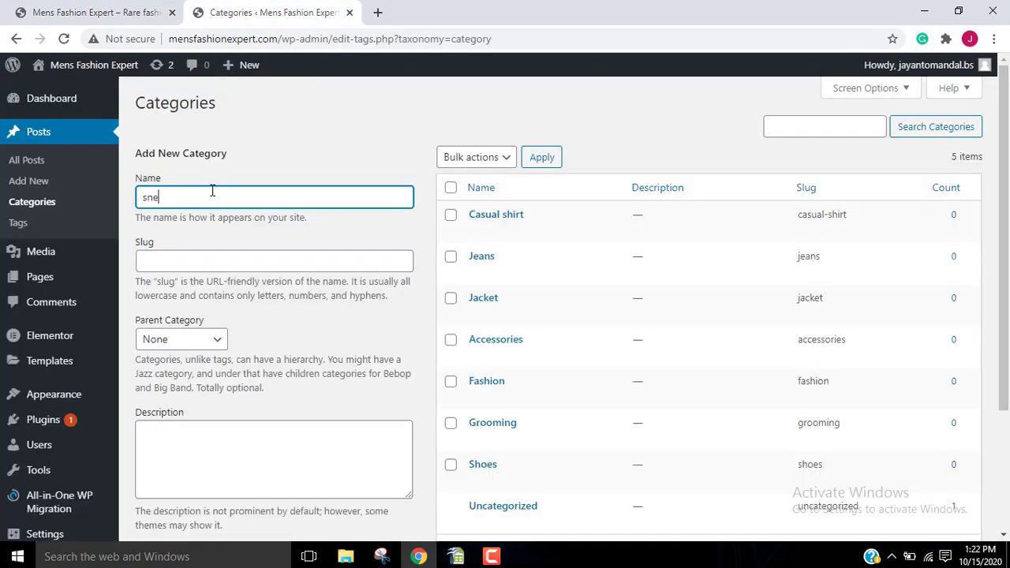
text(Sneaker)
scroll(241, 237, down, 2)
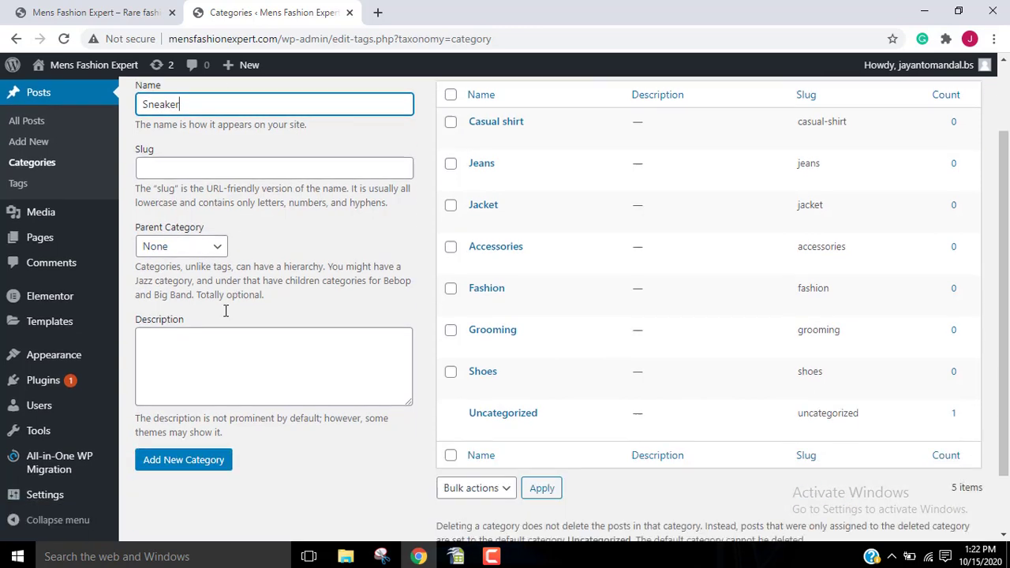
click(198, 406)
Step: Add a post category named Formal Shoe with no parent
scroll(216, 256, up, 2)
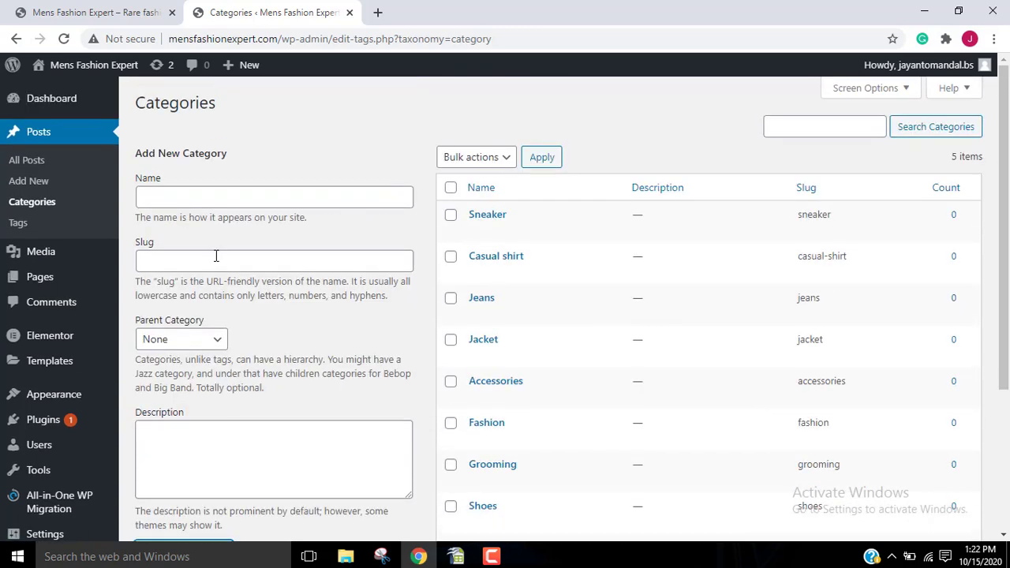
click(183, 202)
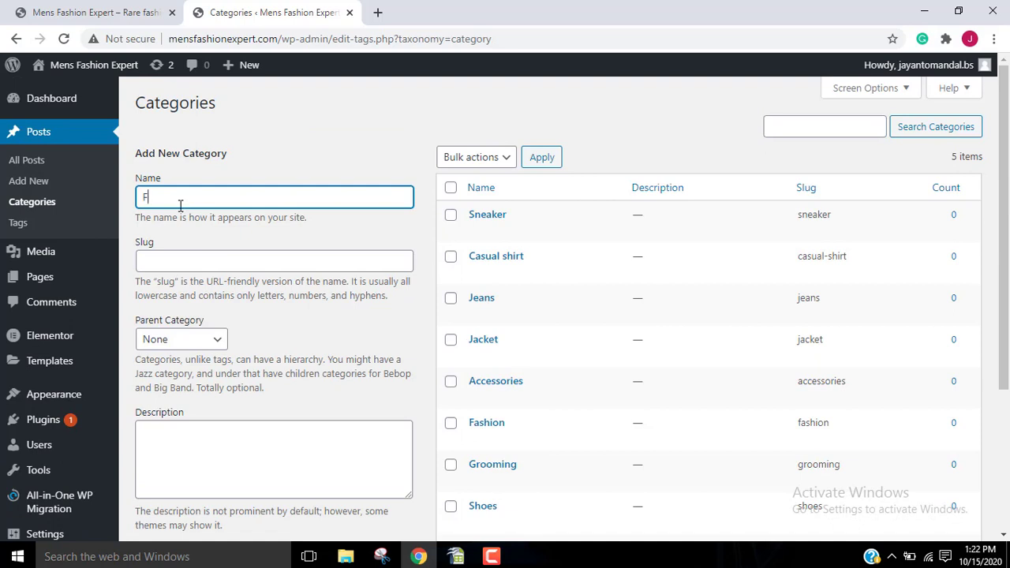
text(Formal Shoe)
scroll(185, 241, down, 2)
click(186, 404)
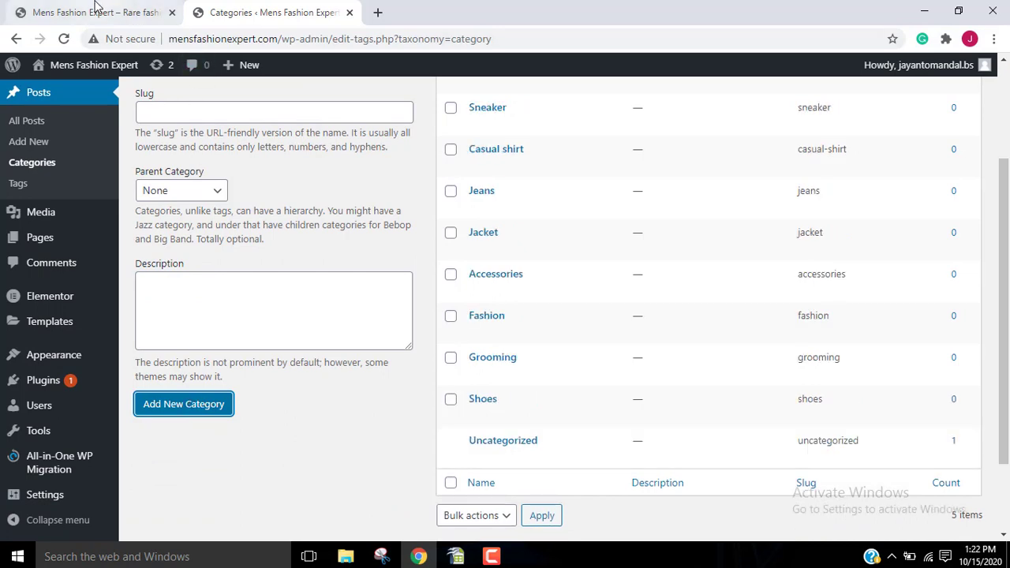
Step: Check the live site's navigation bar and open the Top Menu in the site's menu editor
click(95, 9)
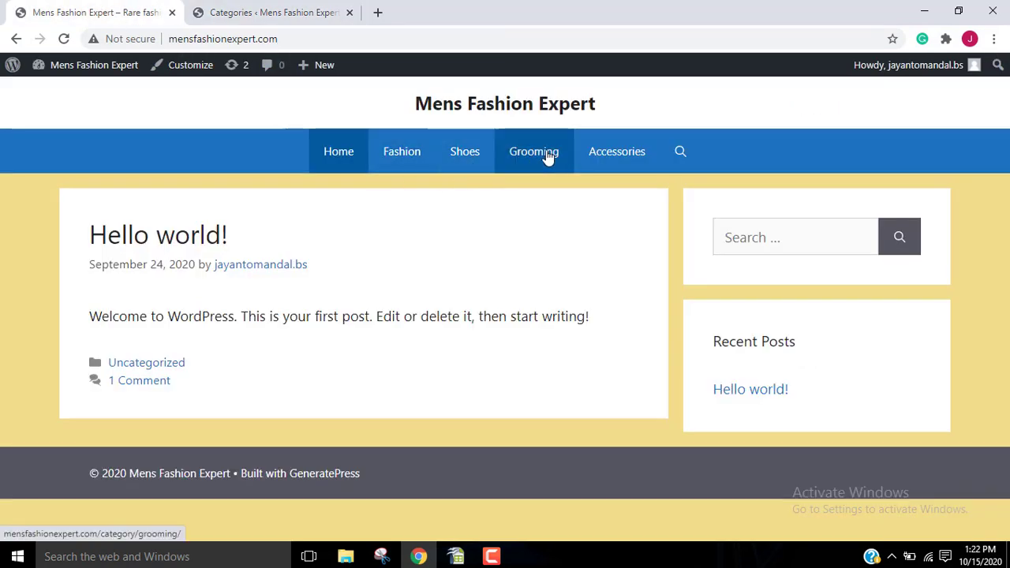
click(264, 13)
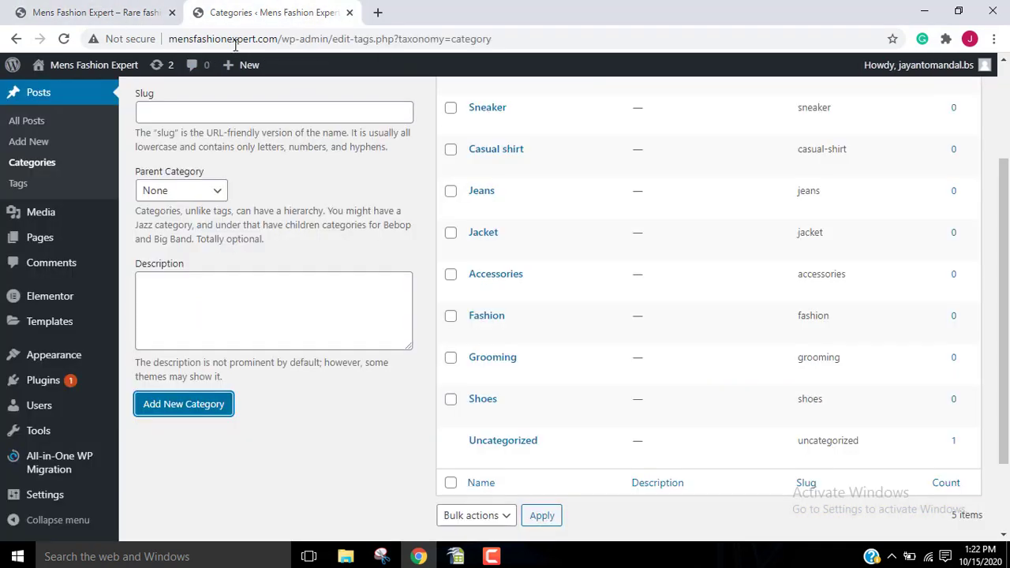
scroll(307, 313, up, 2)
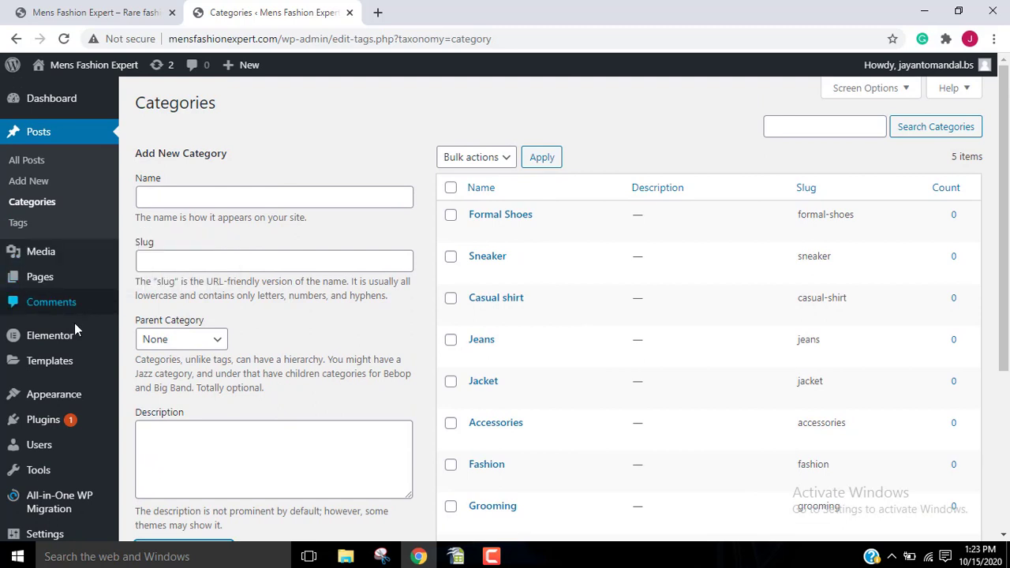
mouse_move(66, 396)
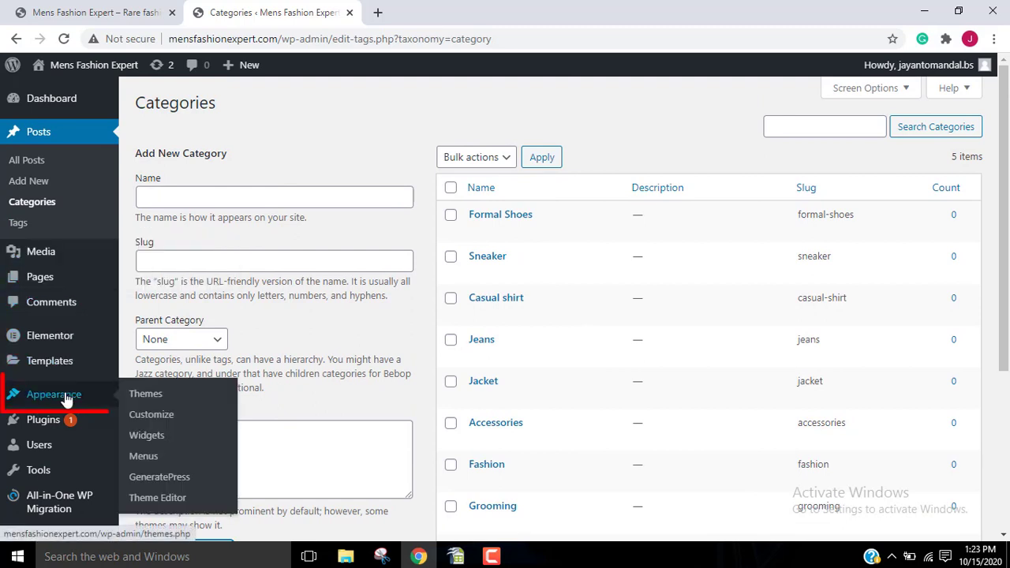
click(167, 460)
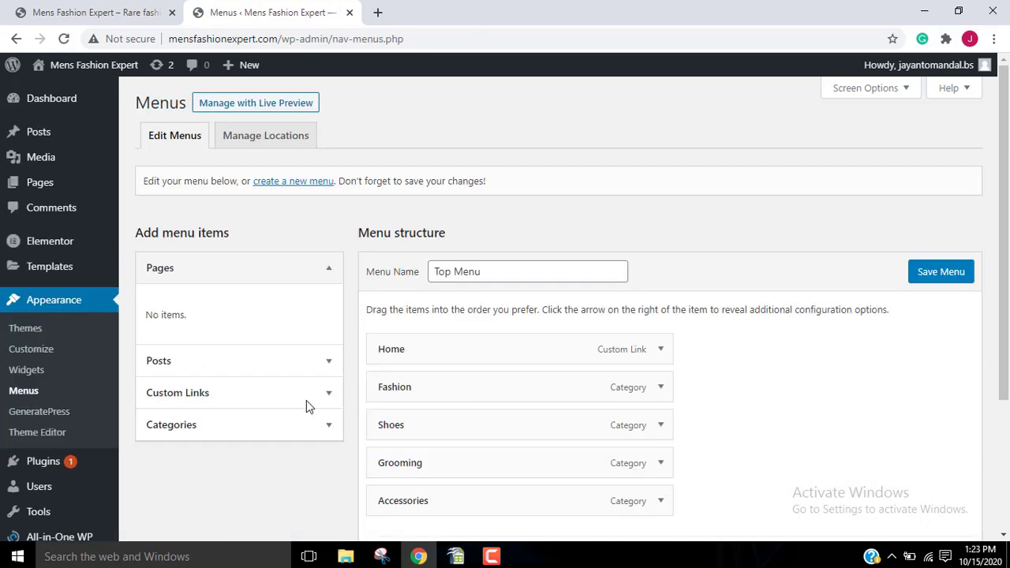
scroll(507, 200, down, 2)
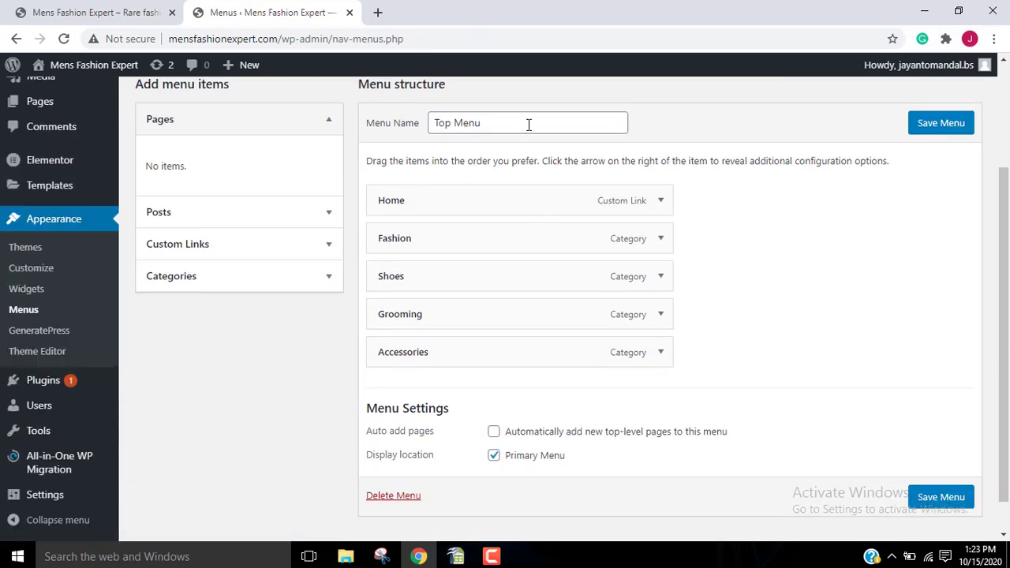
Step: Add the Casual shirt, Jacket and Jeans categories to the Top Menu
click(252, 289)
click(230, 317)
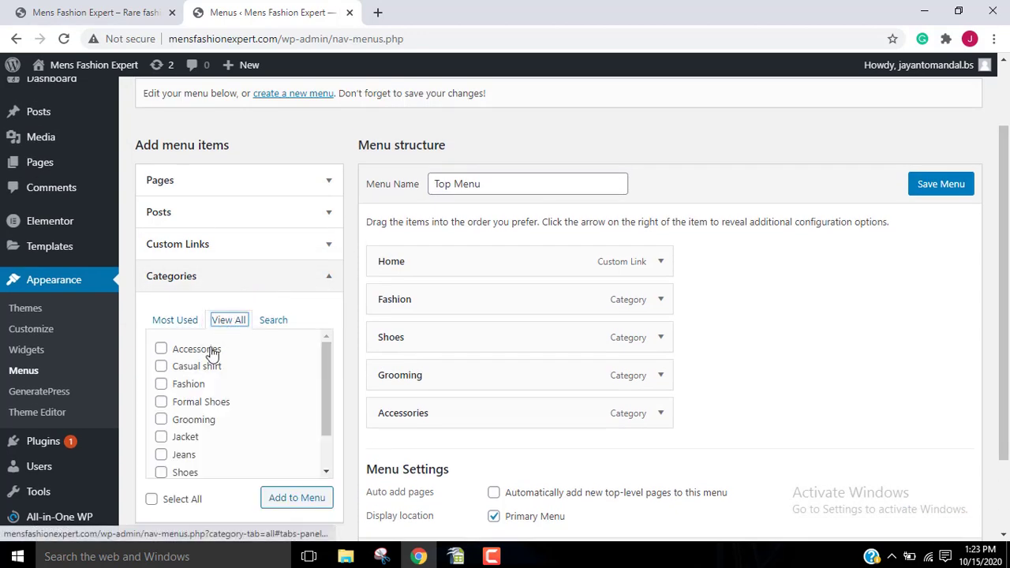
click(161, 366)
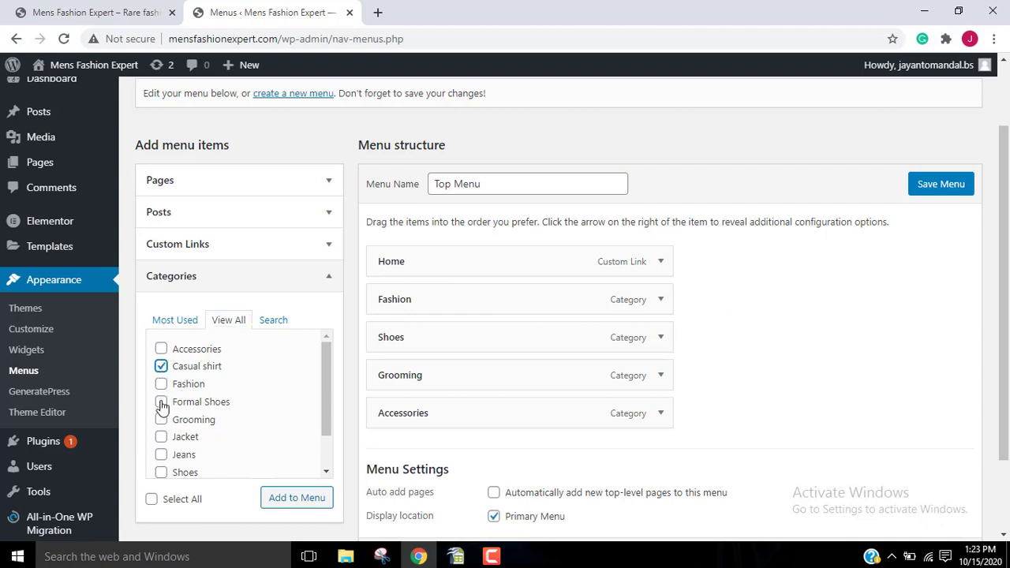
click(161, 439)
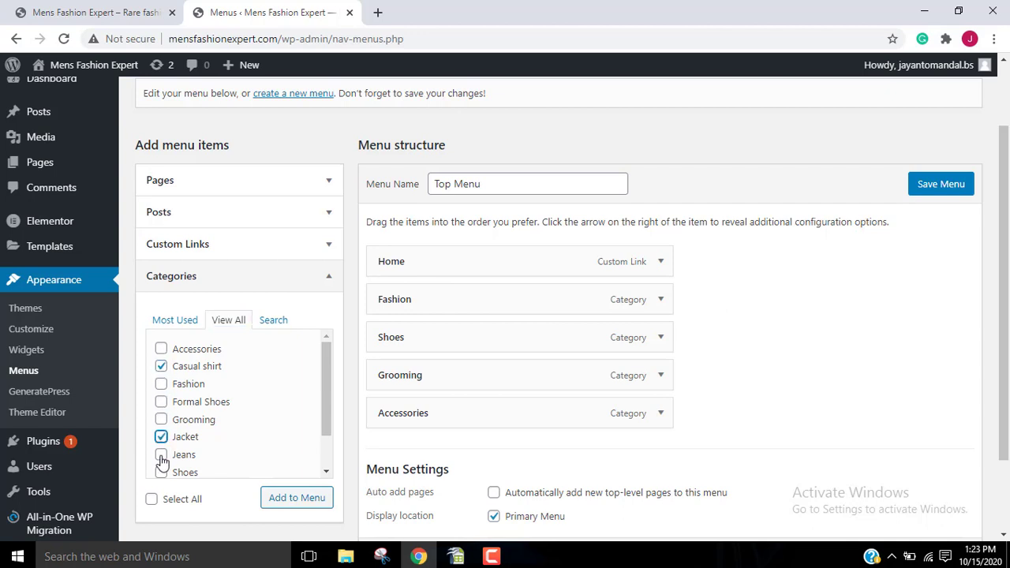
click(291, 505)
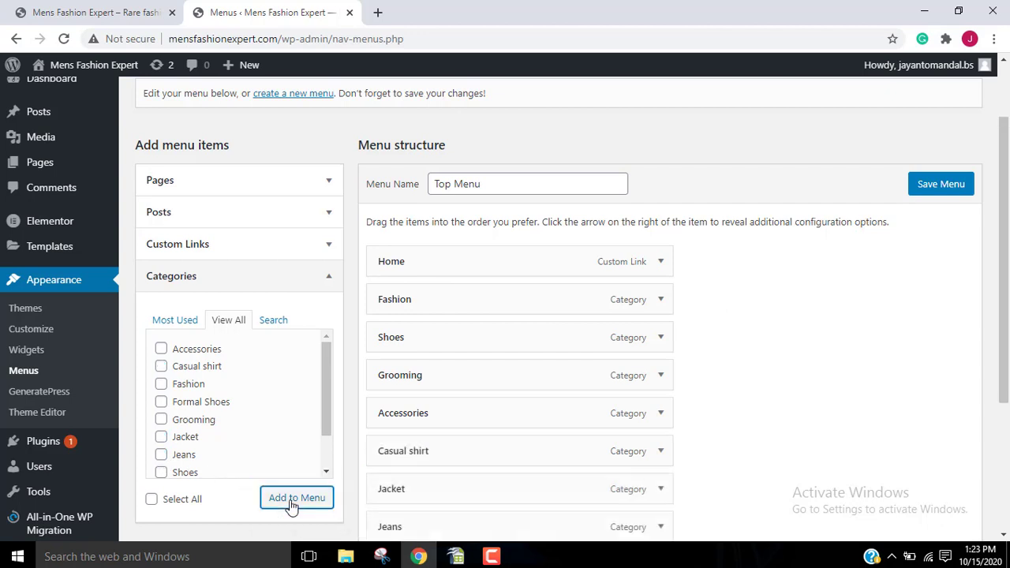
Step: Nest Casual shirt, Jacket and Jeans, in that order, as sub items under Fashion in the menu structure
scroll(552, 371, down, 1)
drag(437, 378, 460, 263)
drag(437, 421, 461, 315)
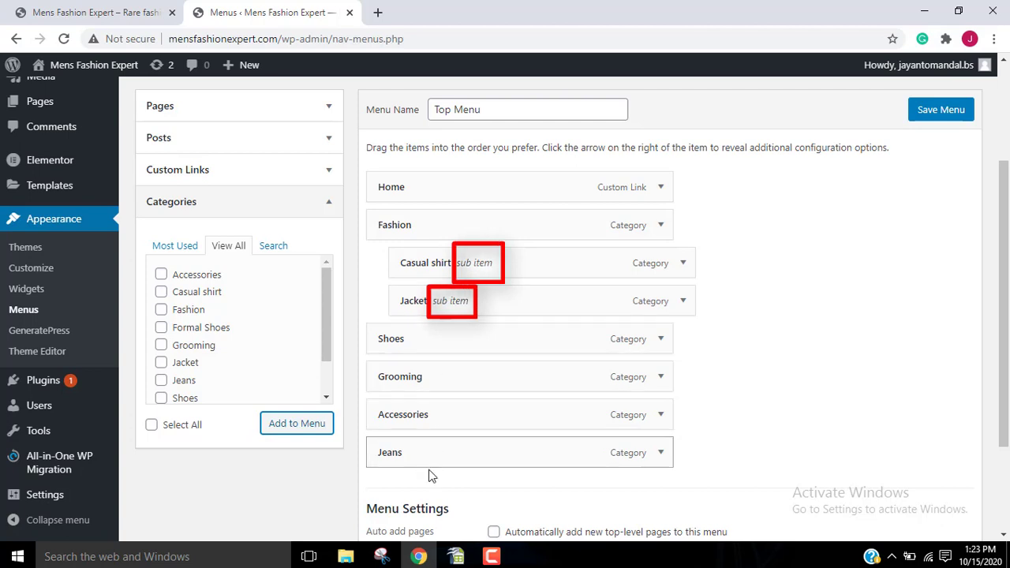
drag(428, 452, 460, 343)
Step: Add the Formal Shoes and Sneaker categories to the Top Menu
scroll(631, 327, down, 2)
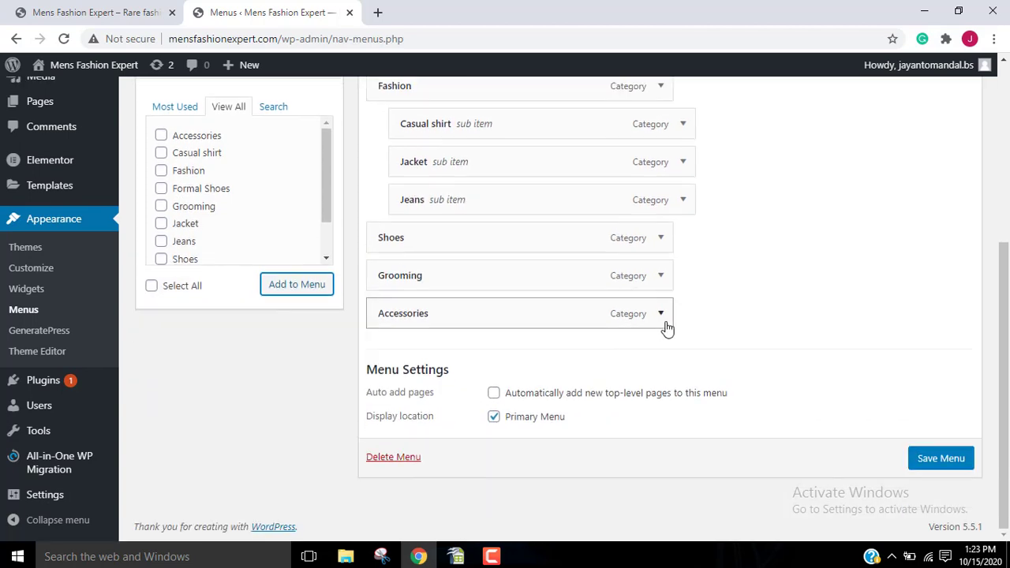
scroll(753, 339, up, 2)
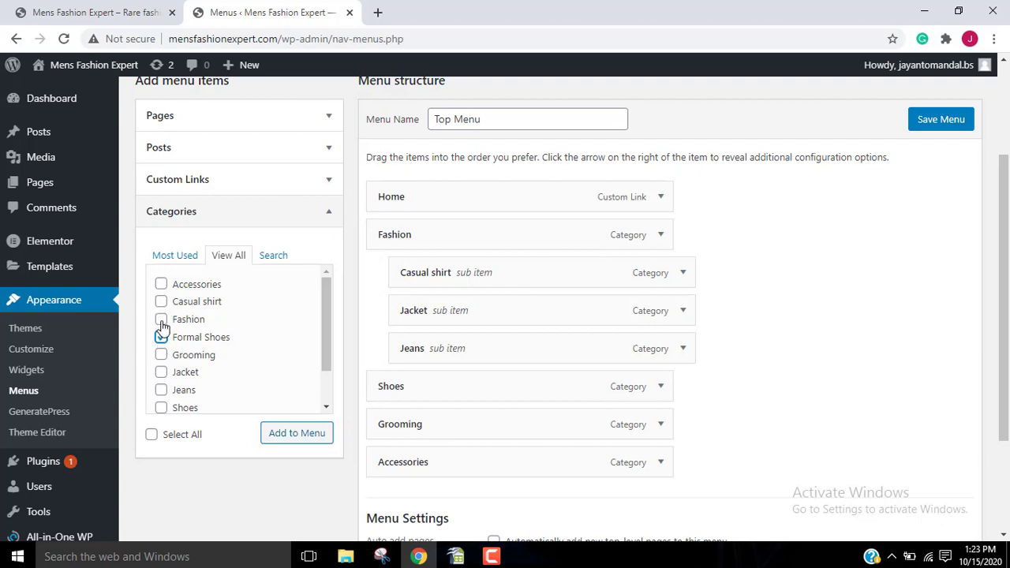
scroll(165, 363, down, 1)
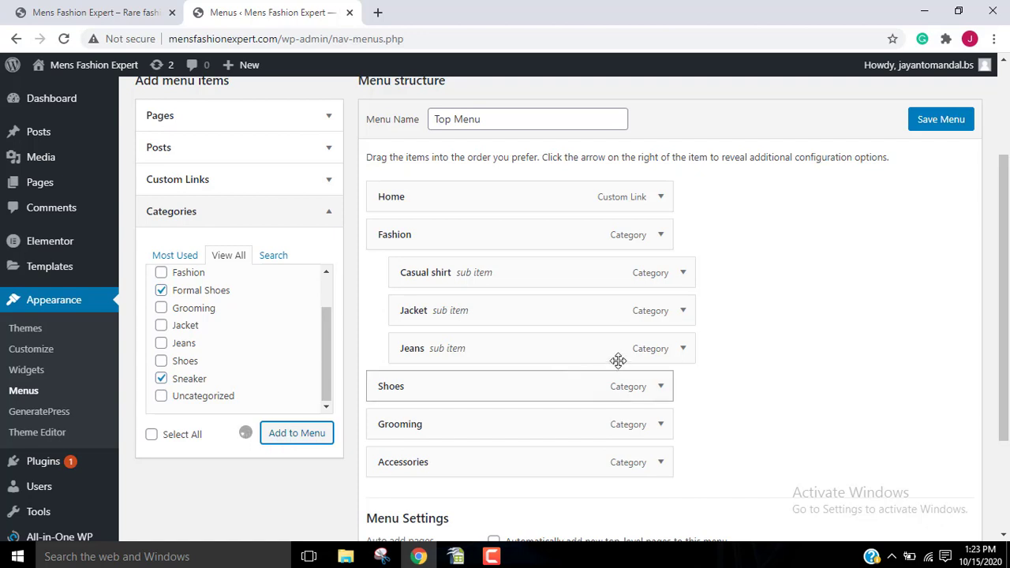
Step: Nest Formal Shoes and Sneaker as sub items under Shoes in the menu structure
scroll(552, 402, down, 1)
drag(436, 430, 456, 357)
drag(416, 466, 444, 392)
scroll(514, 297, down, 2)
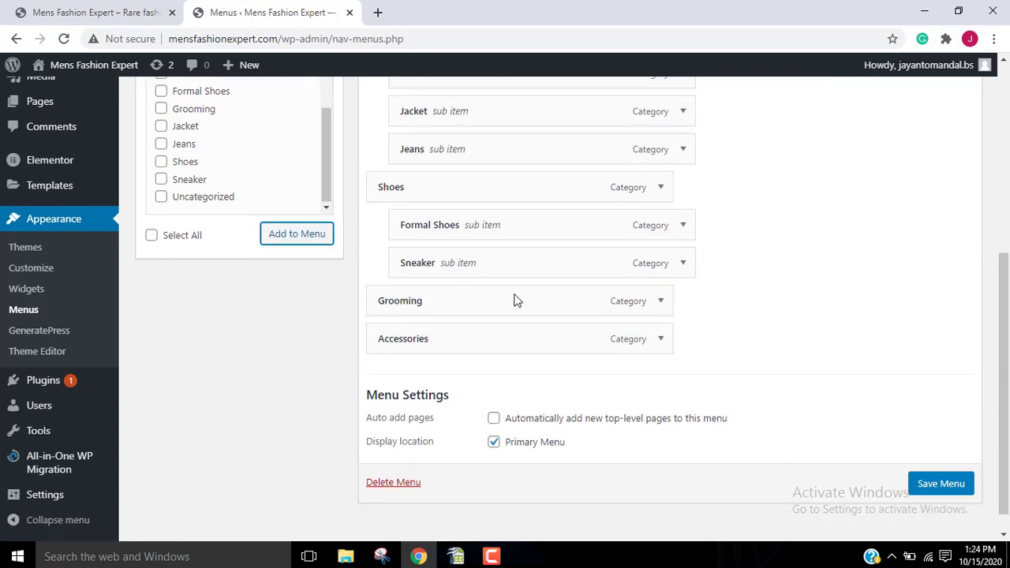
Step: Review the complete menu structure and save the Top Menu
scroll(521, 315, up, 3)
scroll(745, 245, up, 1)
scroll(848, 328, down, 5)
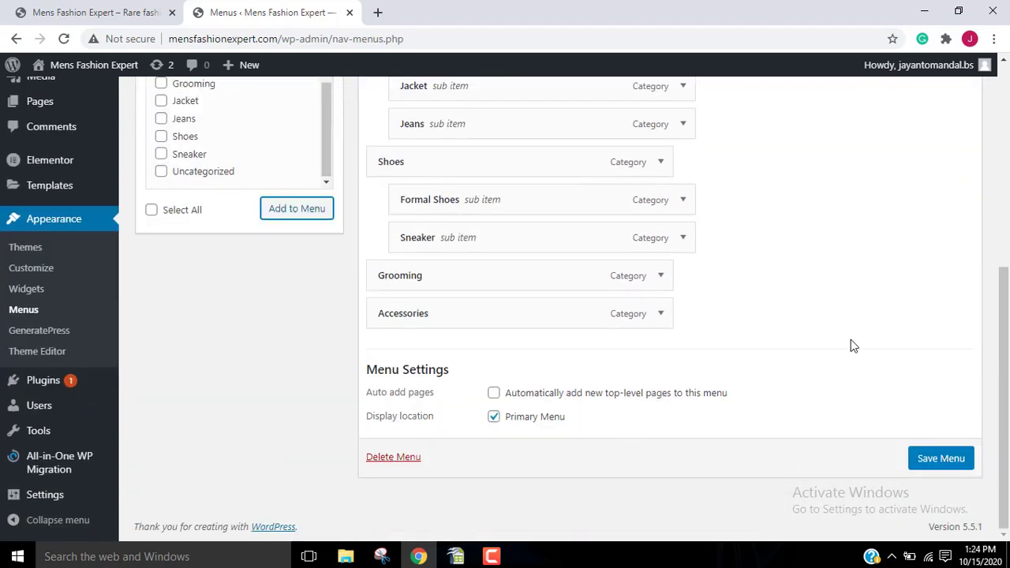
click(940, 458)
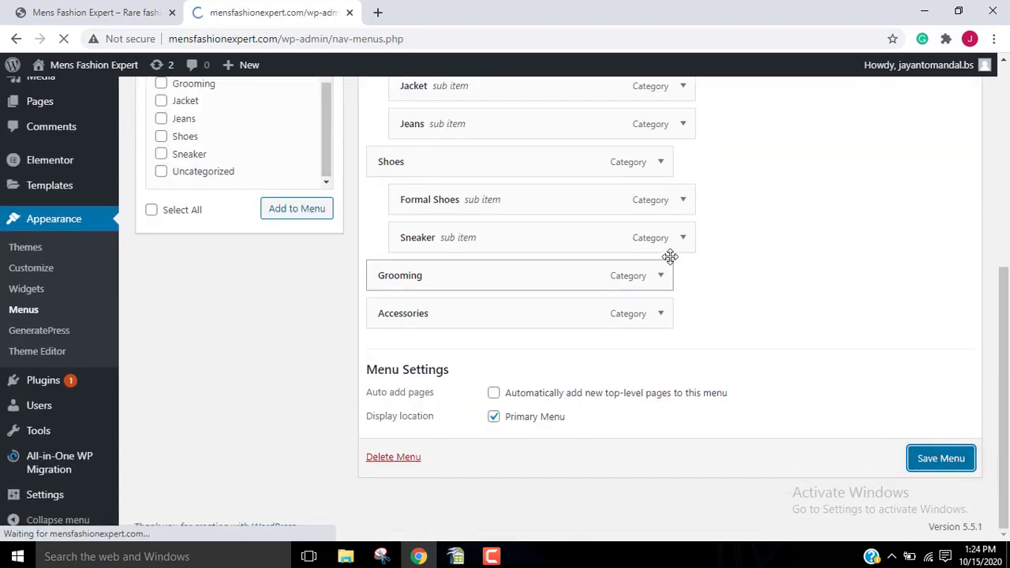
scroll(534, 279, down, 5)
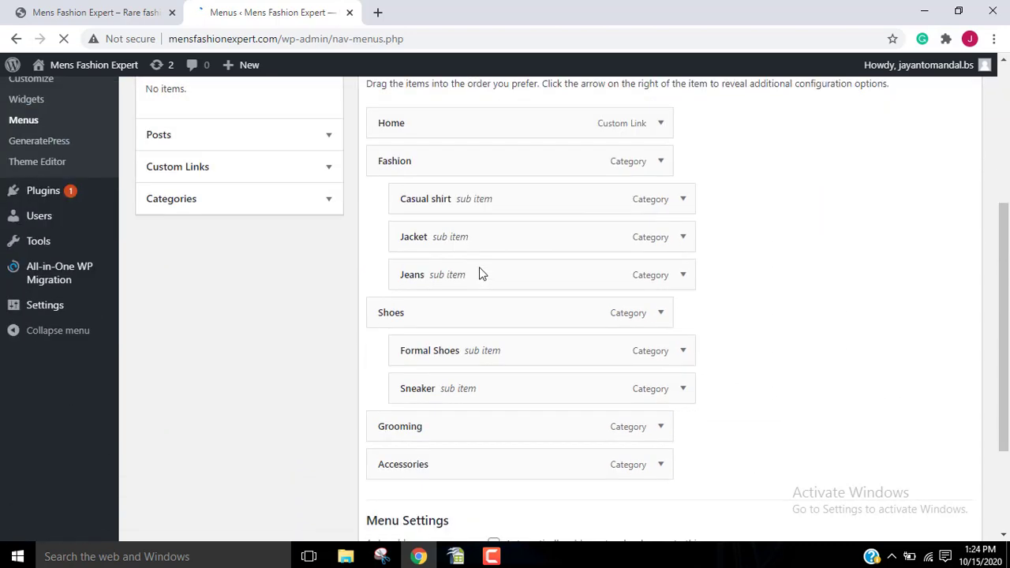
scroll(463, 289, up, 5)
scroll(323, 203, up, 1)
Step: Reload the live site's home page and check the submenus under Fashion and Shoes
click(103, 13)
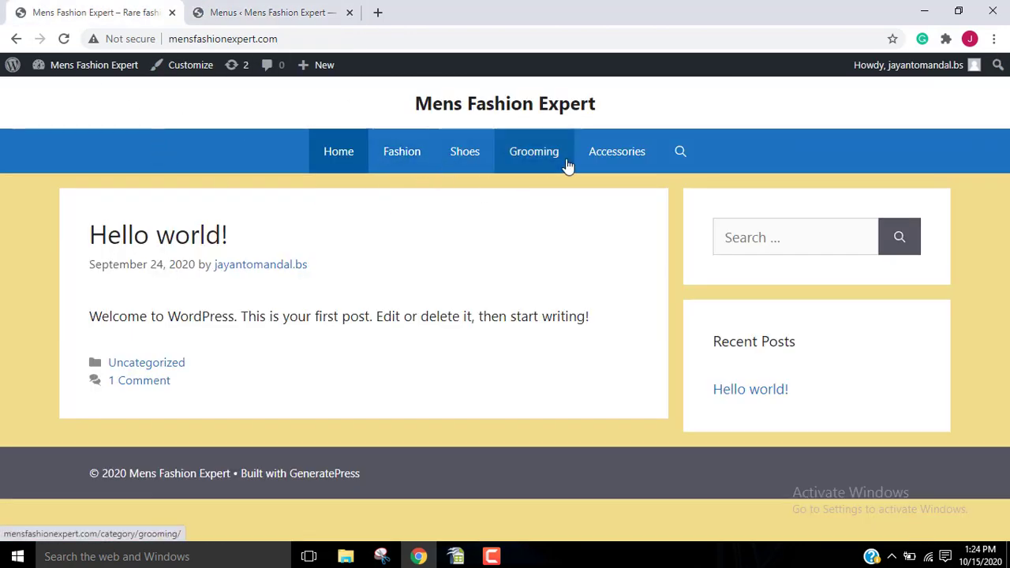
click(63, 39)
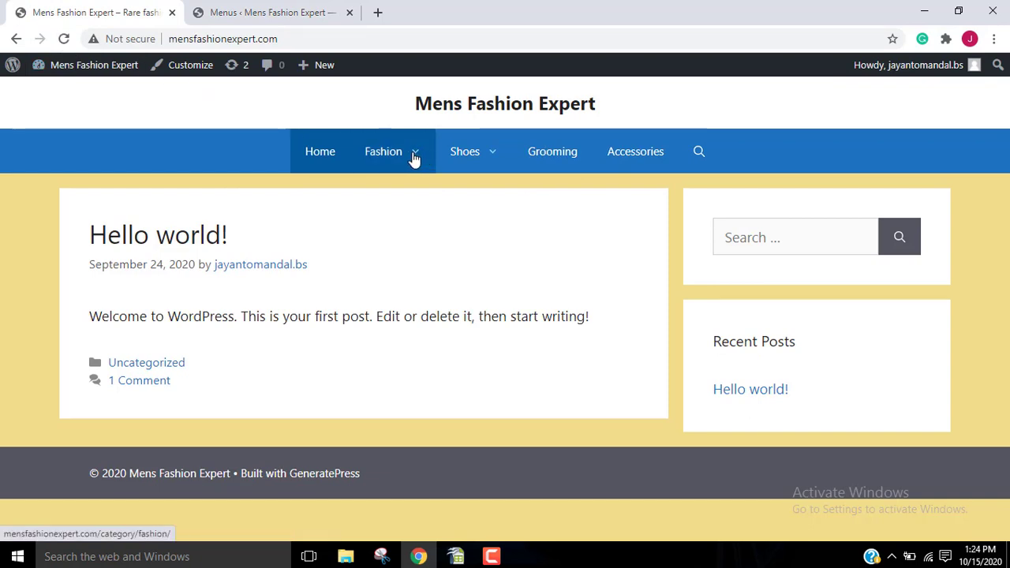
mouse_move(414, 162)
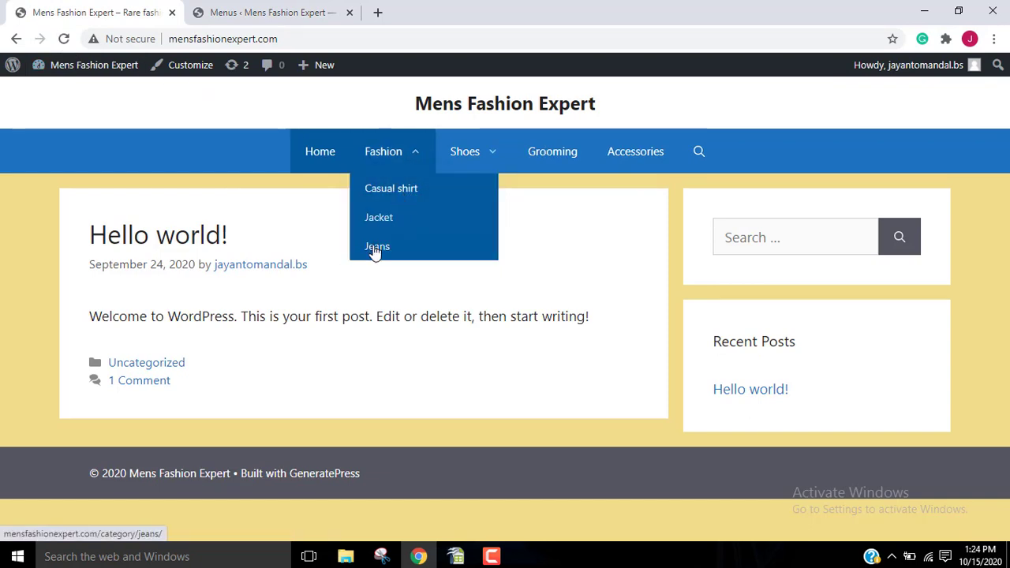
mouse_move(495, 156)
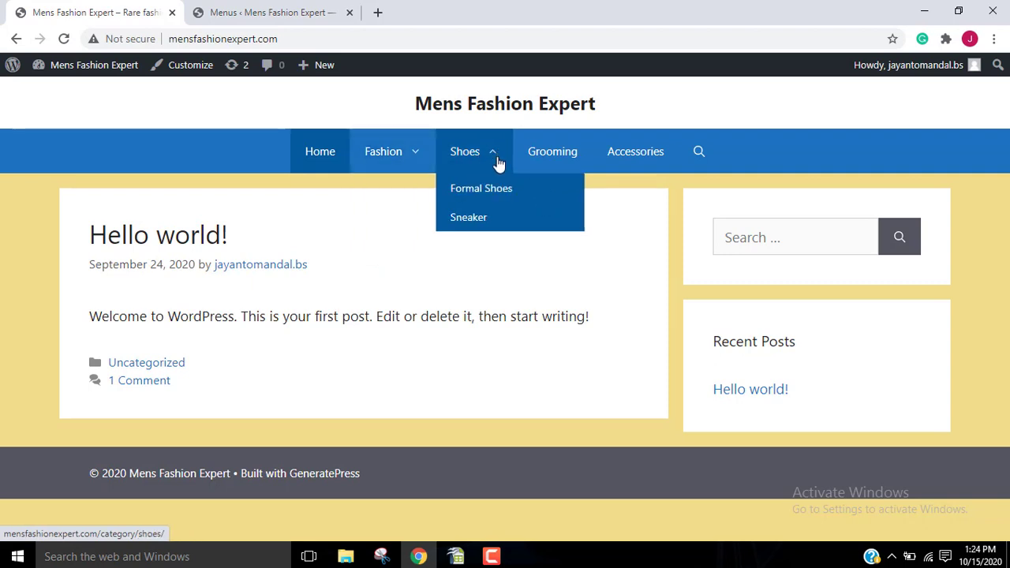